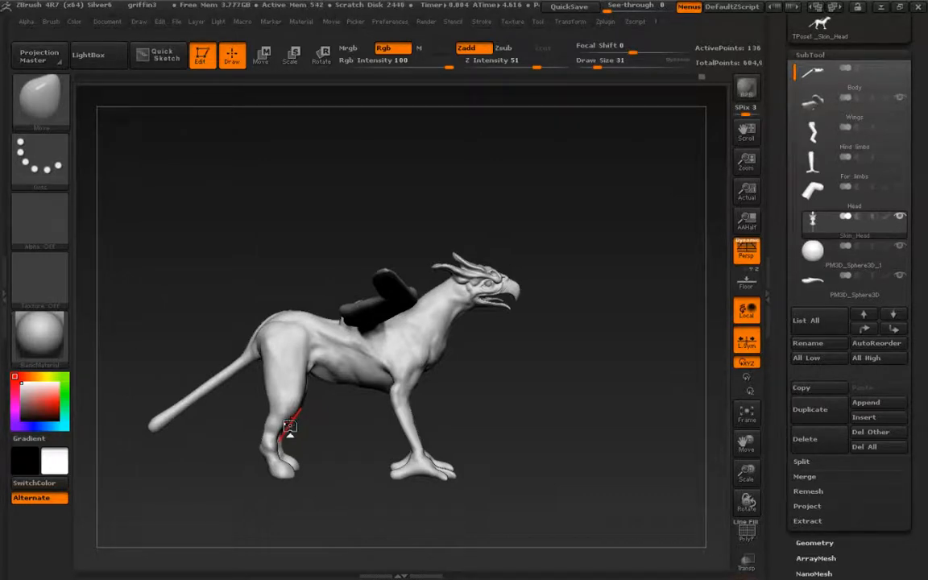
# Step: Nudge the back of the griffin's lower hind leg with the Move brush
pyautogui.moveTo(289, 425)
pyautogui.mouseDown()
pyautogui.moveTo(284, 434)
pyautogui.moveTo(287, 422)
pyautogui.mouseUp()
pyautogui.moveTo(278, 328); pyautogui.dragTo(181, 338, button='right')
pyautogui.keyDown('alt'); pyautogui.moveTo(342, 338); pyautogui.dragTo(257, 453, button='right'); pyautogui.keyUp('alt')
# Step: Pull the shoulder between the neck and the wing base into shape with the SnakeHook brush
pyautogui.press('b')
pyautogui.press('s')
pyautogui.press('h')
pyautogui.moveTo(260, 381)
pyautogui.mouseDown(button='right')
pyautogui.moveTo(255, 395)
pyautogui.moveTo(257, 365)
pyautogui.mouseUp(button='right')
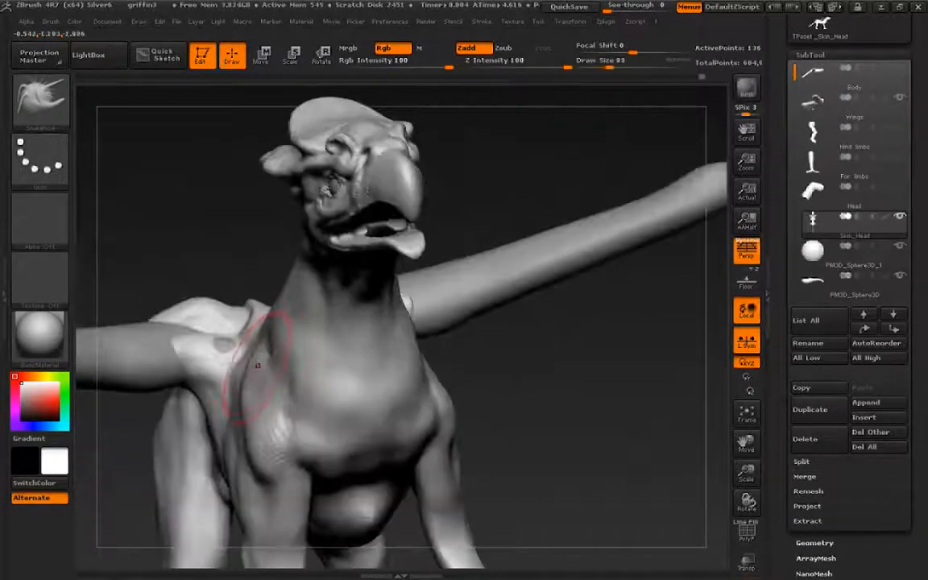
pyautogui.press(']')
pyautogui.press(']')
pyautogui.moveTo(261, 364); pyautogui.dragTo(247, 366)
pyautogui.moveTo(239, 367); pyautogui.dragTo(247, 381, button='right')
pyautogui.moveTo(247, 381); pyautogui.dragTo(235, 366)
pyautogui.moveTo(219, 346); pyautogui.dragTo(227, 356, button='right')
pyautogui.moveTo(212, 331); pyautogui.dragTo(198, 316)
pyautogui.moveTo(237, 346); pyautogui.dragTo(242, 364, button='right')
pyautogui.press('[')
pyautogui.press('[')
pyautogui.moveTo(218, 333); pyautogui.dragTo(207, 321)
# Step: Adjust the contour of the hip and flank with a smaller SnakeHook brush
pyautogui.keyDown('ctrl'); pyautogui.moveTo(211, 329); pyautogui.dragTo(144, 322, button='right'); pyautogui.keyUp('ctrl')
pyautogui.moveTo(155, 395); pyautogui.dragTo(181, 360, button='right')
pyautogui.moveTo(147, 254); pyautogui.dragTo(146, 247)
pyautogui.keyDown('alt'); pyautogui.moveTo(138, 252); pyautogui.dragTo(214, 290, button='right'); pyautogui.keyUp('alt')
pyautogui.press('[')
pyautogui.moveTo(214, 299); pyautogui.dragTo(211, 292)
pyautogui.moveTo(211, 301); pyautogui.dragTo(198, 270, button='right')
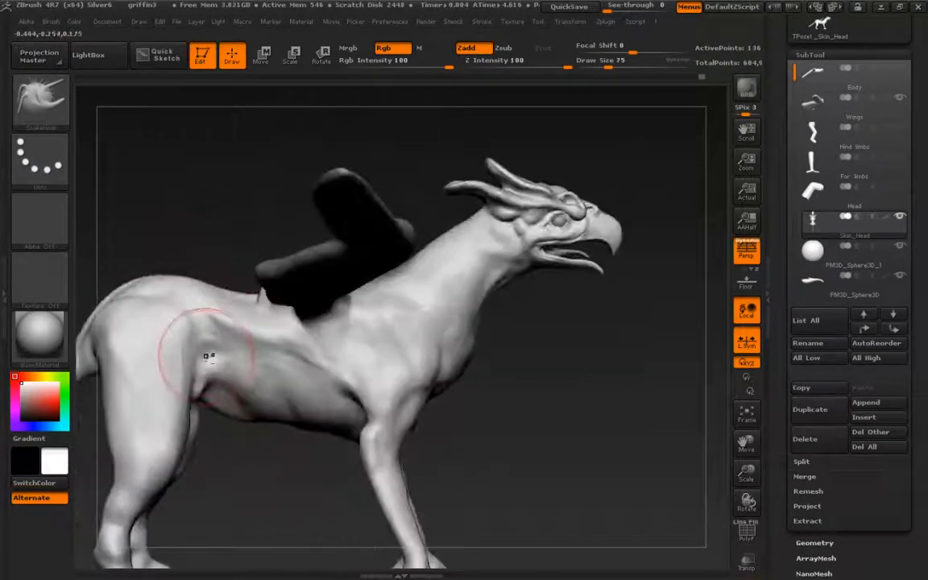
# Step: Examine the griffin's proportions from the underside, the side and the front
pyautogui.moveTo(223, 407)
pyautogui.mouseDown(button='right')
pyautogui.moveTo(211, 377)
pyautogui.moveTo(201, 401)
pyautogui.moveTo(199, 385)
pyautogui.moveTo(198, 417)
pyautogui.mouseUp(button='right')
pyautogui.press('[')
pyautogui.moveTo(297, 441)
pyautogui.mouseDown(button='right')
pyautogui.moveTo(355, 429)
pyautogui.moveTo(348, 306)
pyautogui.mouseUp(button='right')
pyautogui.moveTo(348, 444); pyautogui.dragTo(369, 476, button='right')
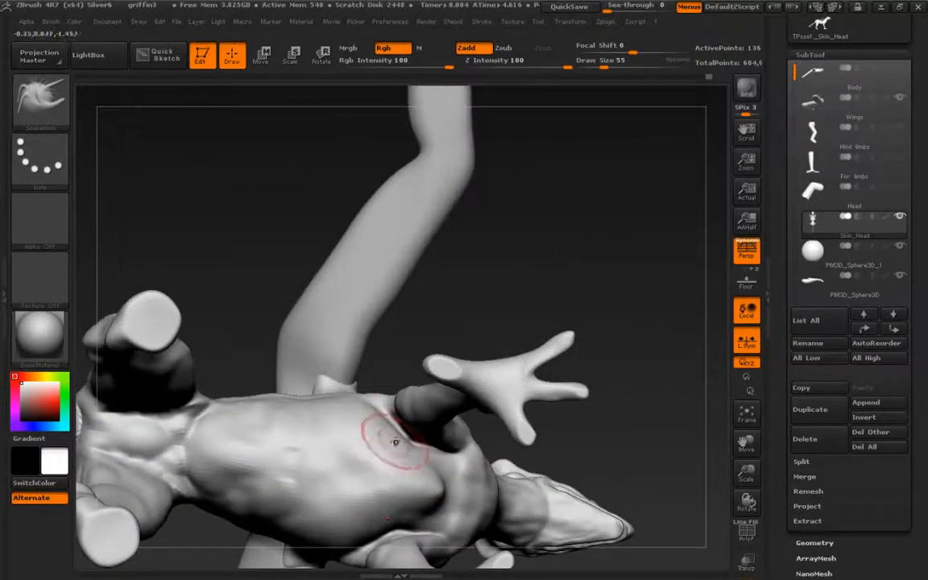
pyautogui.moveTo(392, 436); pyautogui.dragTo(379, 402, button='right')
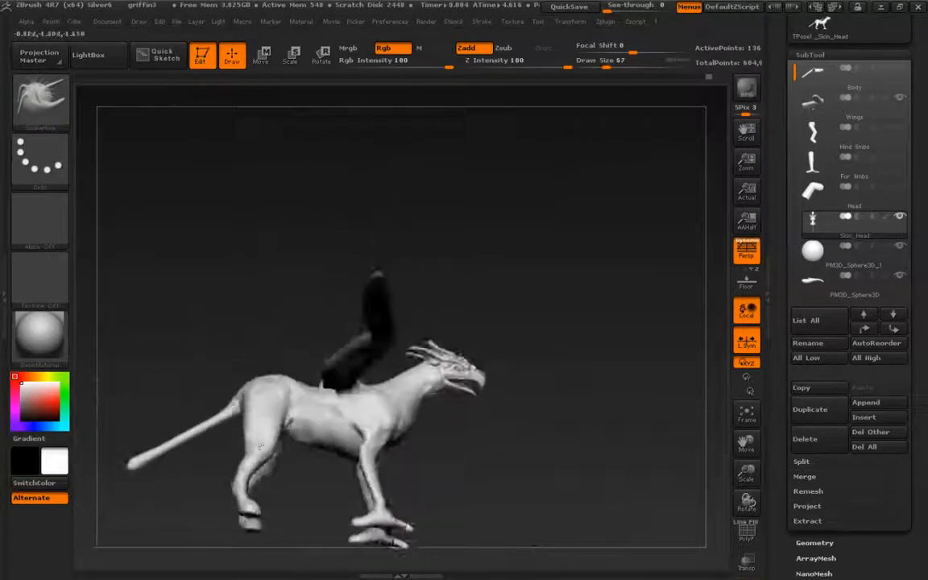
pyautogui.moveTo(260, 446)
pyautogui.mouseDown(button='right')
pyautogui.moveTo(244, 484)
pyautogui.moveTo(170, 437)
pyautogui.moveTo(241, 406)
pyautogui.moveTo(182, 435)
pyautogui.moveTo(208, 454)
pyautogui.mouseUp(button='right')
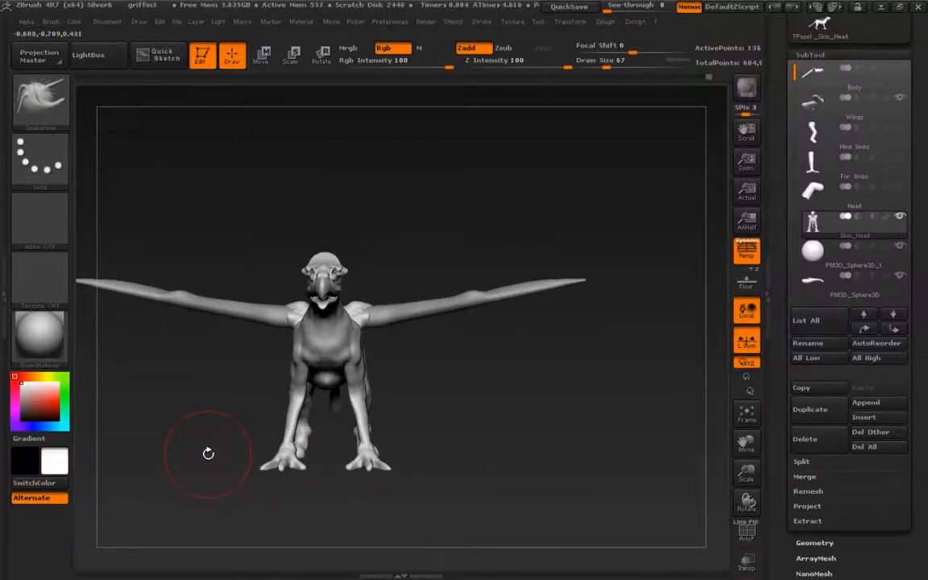
pyautogui.moveTo(226, 400)
pyautogui.mouseDown(button='right')
pyautogui.moveTo(206, 361)
pyautogui.moveTo(269, 493)
pyautogui.moveTo(242, 445)
pyautogui.moveTo(276, 409)
pyautogui.moveTo(246, 431)
pyautogui.moveTo(232, 425)
pyautogui.mouseUp(button='right')
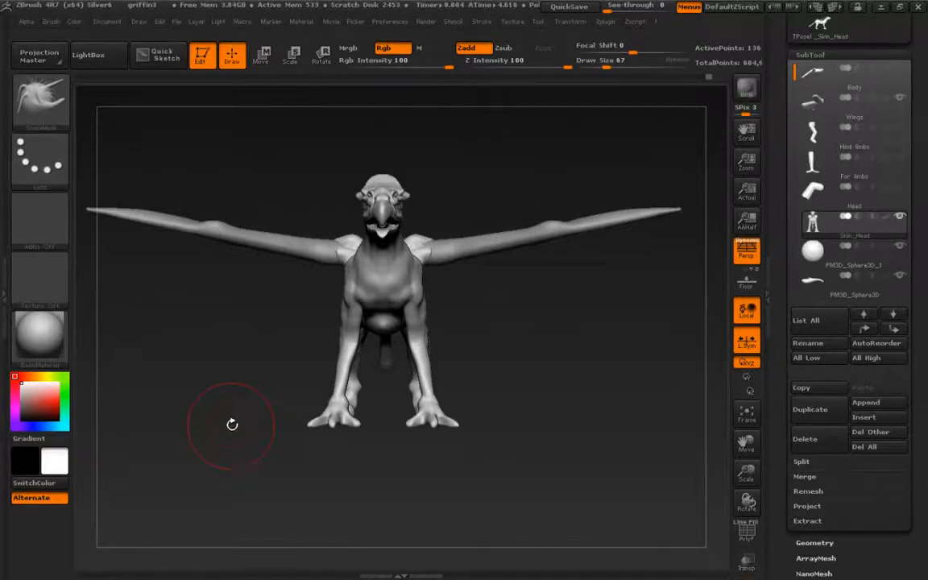
# Step: Reshape the hind thigh with an enlarged SnakeHook brush, working from above the griffin's back
pyautogui.moveTo(210, 399)
pyautogui.mouseDown()
pyautogui.moveTo(191, 361)
pyautogui.moveTo(241, 386)
pyautogui.moveTo(193, 419)
pyautogui.moveTo(213, 465)
pyautogui.moveTo(244, 358)
pyautogui.moveTo(252, 500)
pyautogui.mouseUp()
pyautogui.press(']')
pyautogui.press(']')
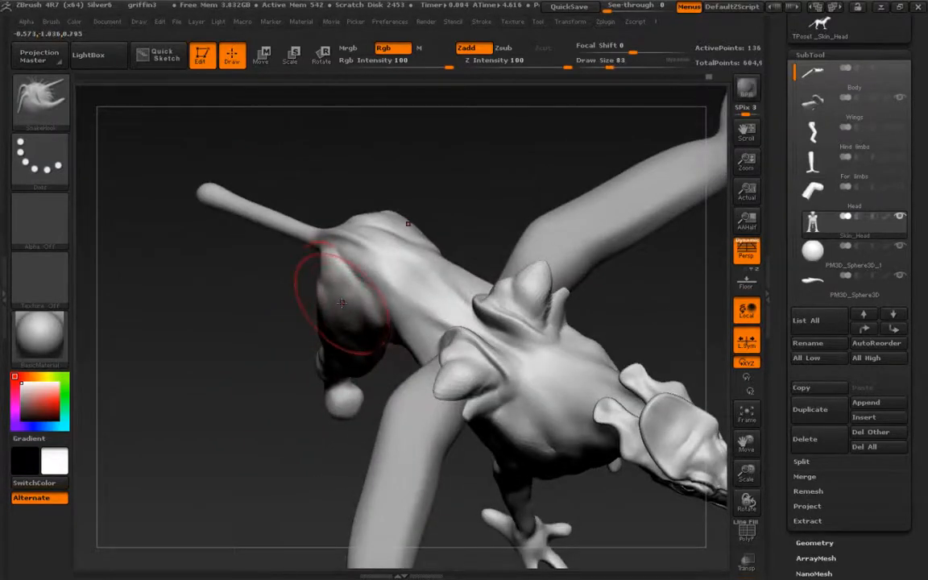
pyautogui.moveTo(342, 302); pyautogui.dragTo(337, 307)
pyautogui.moveTo(242, 451)
pyautogui.mouseDown()
pyautogui.moveTo(242, 410)
pyautogui.moveTo(200, 377)
pyautogui.moveTo(218, 400)
pyautogui.moveTo(241, 348)
pyautogui.moveTo(258, 423)
pyautogui.mouseUp()
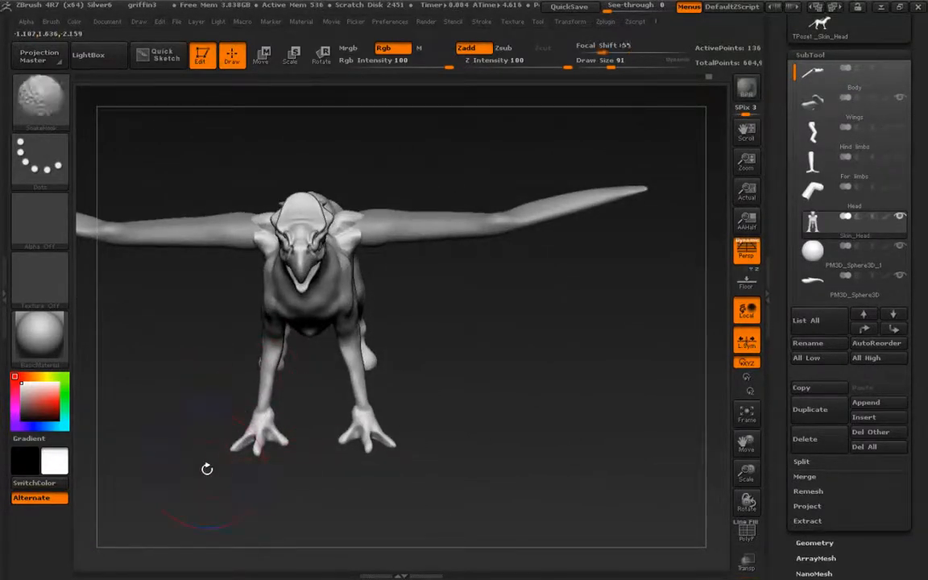
# Step: Lower the Skin_Head mesh to a coarse subdivision level and display its PolyFrame
pyautogui.moveTo(234, 334); pyautogui.dragTo(246, 445)
pyautogui.hotkey('shift', 'f')
pyautogui.moveTo(211, 334); pyautogui.dragTo(243, 393)
# Step: Isolate both hind legs with the SelectLasso brush, hiding the body and the hip section between them
pyautogui.hotkey('ctrl', 'shift')
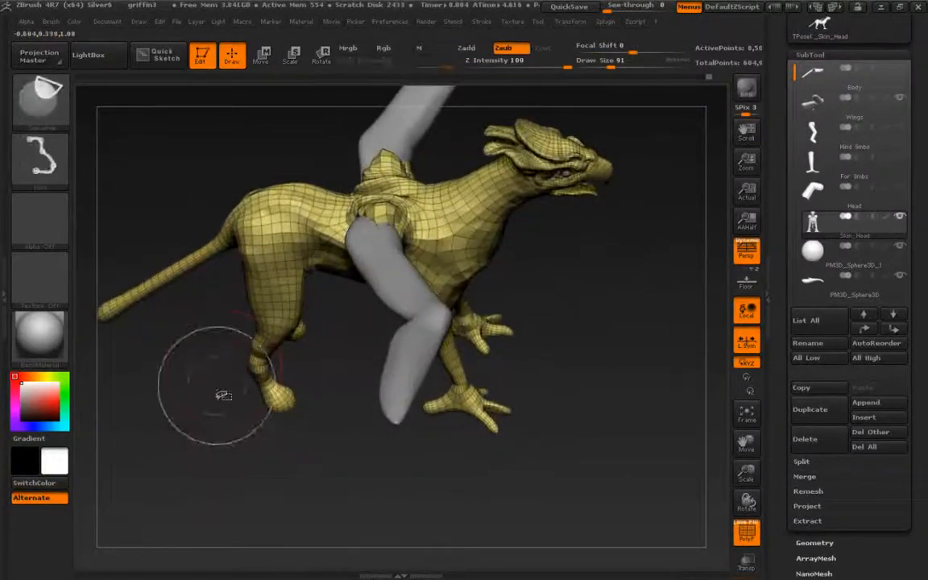
pyautogui.click(50, 96)
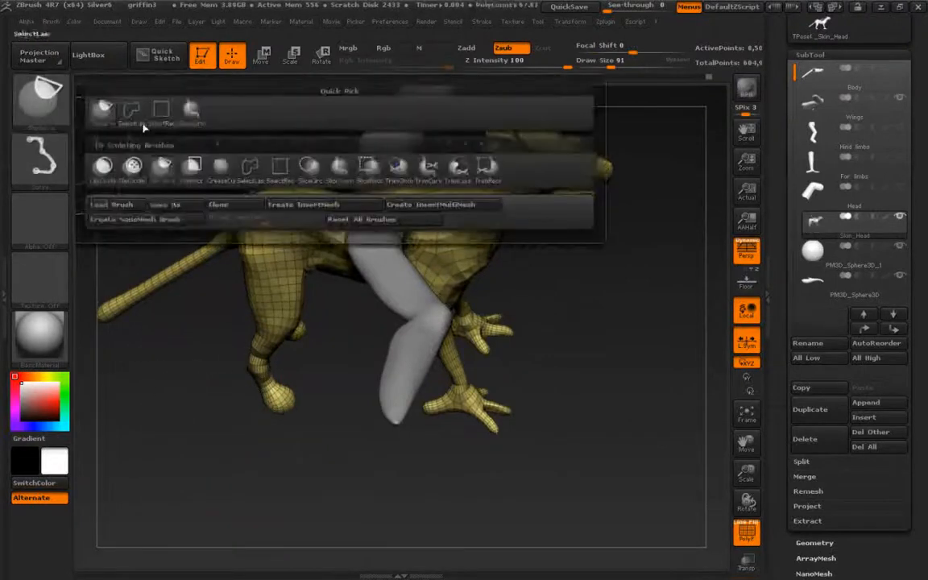
pyautogui.click(129, 108)
pyautogui.moveTo(223, 411)
pyautogui.mouseDown()
pyautogui.moveTo(232, 455)
pyautogui.moveTo(302, 446)
pyautogui.moveTo(315, 265)
pyautogui.moveTo(203, 241)
pyautogui.moveTo(201, 435)
pyautogui.moveTo(217, 348)
pyautogui.moveTo(203, 375)
pyautogui.moveTo(166, 385)
pyautogui.moveTo(269, 379)
pyautogui.mouseUp()
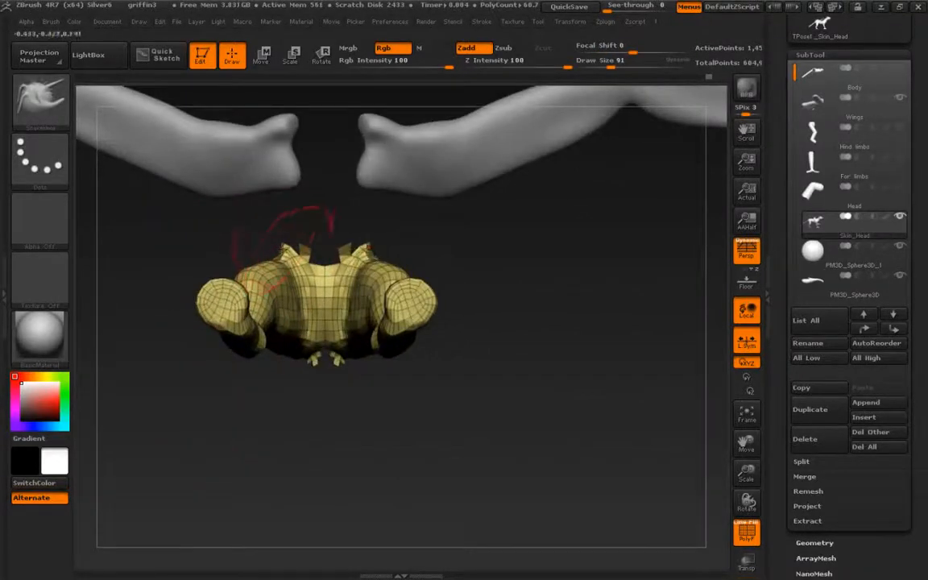
pyautogui.hotkey('ctrl', 'shift')
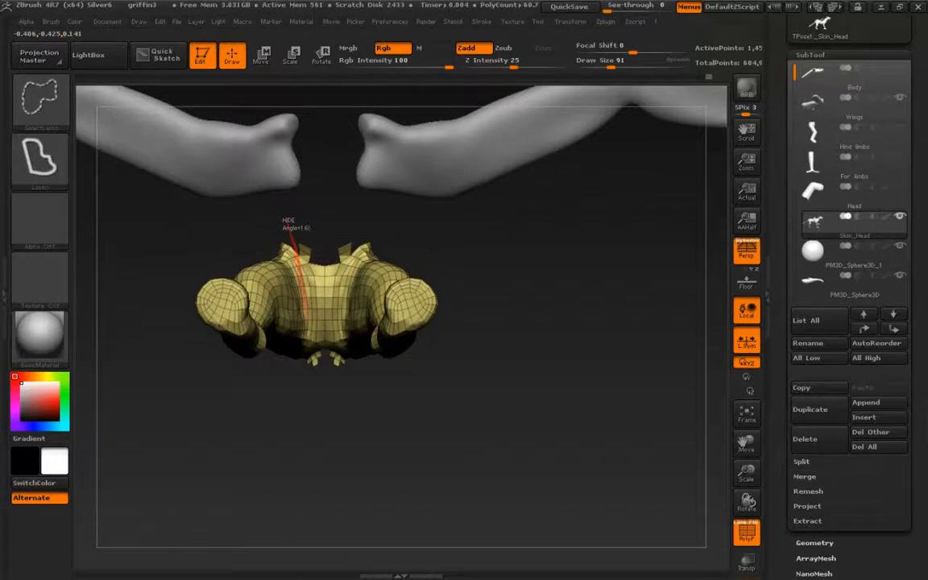
pyautogui.moveTo(290, 228)
pyautogui.keyDown('ctrl'); pyautogui.keyDown('alt'); pyautogui.keyDown('shift'); pyautogui.mouseDown()
pyautogui.moveTo(292, 217)
pyautogui.moveTo(302, 234)
pyautogui.moveTo(306, 222)
pyautogui.moveTo(258, 326)
pyautogui.moveTo(149, 302)
pyautogui.moveTo(133, 258)
pyautogui.moveTo(157, 351)
pyautogui.moveTo(202, 379)
pyautogui.moveTo(141, 290)
pyautogui.moveTo(176, 307)
pyautogui.mouseUp(); pyautogui.keyUp('shift'); pyautogui.keyUp('alt'); pyautogui.keyUp('ctrl')
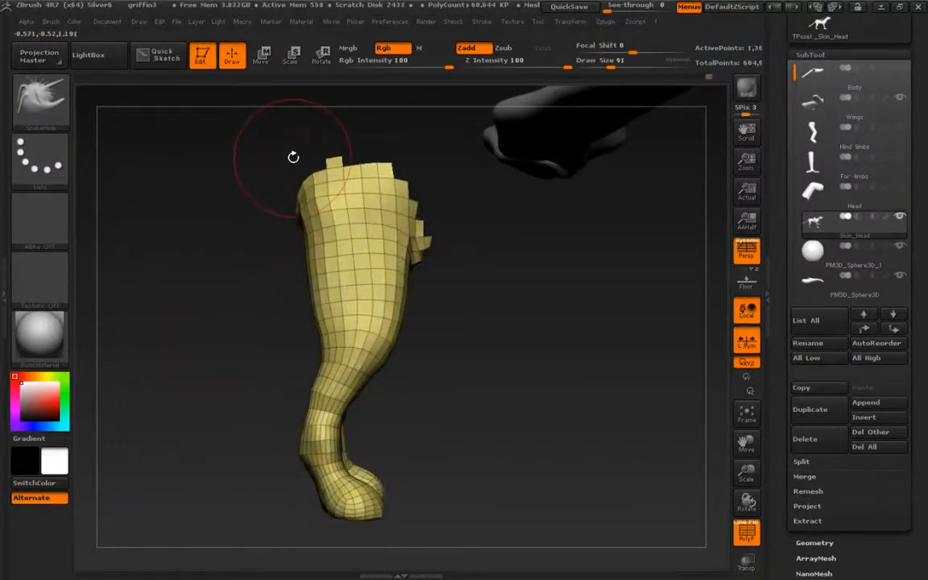
# Step: Hide the stray polygons at the top and inner edge of the hind legs and assign the legs to their own polygroup
pyautogui.hotkey('ctrl', 'shift')
pyautogui.moveTo(284, 139)
pyautogui.keyDown('ctrl'); pyautogui.keyDown('shift'); pyautogui.mouseDown()
pyautogui.moveTo(303, 156)
pyautogui.moveTo(328, 134)
pyautogui.moveTo(230, 132)
pyautogui.moveTo(296, 147)
pyautogui.moveTo(270, 197)
pyautogui.mouseUp(); pyautogui.keyUp('shift'); pyautogui.keyUp('ctrl')
pyautogui.hotkey('ctrl', 'shift')
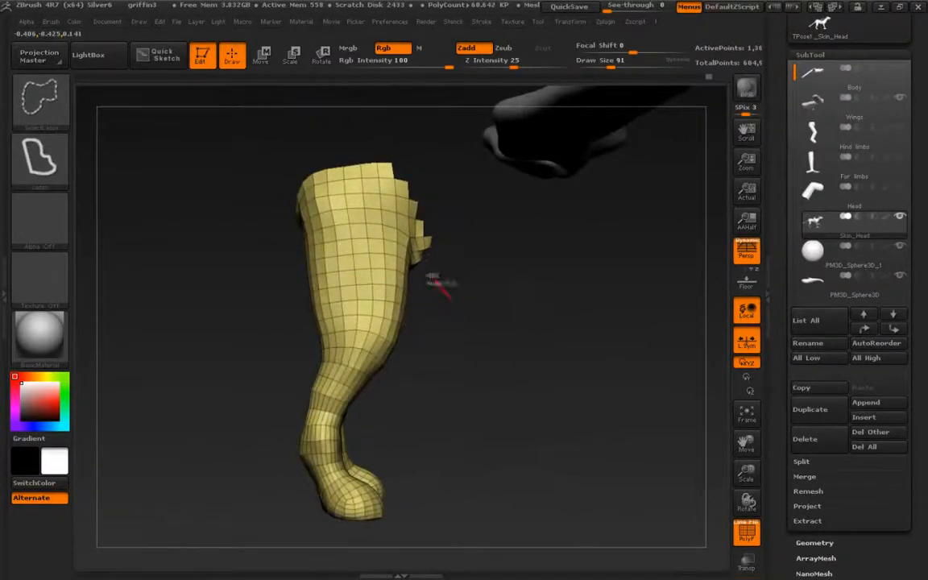
pyautogui.moveTo(423, 256)
pyautogui.keyDown('ctrl'); pyautogui.keyDown('alt'); pyautogui.keyDown('shift'); pyautogui.mouseDown()
pyautogui.moveTo(434, 199)
pyautogui.moveTo(487, 315)
pyautogui.mouseUp(); pyautogui.keyUp('shift'); pyautogui.keyUp('alt'); pyautogui.keyUp('ctrl')
pyautogui.hotkey('ctrl', 'shift')
pyautogui.moveTo(377, 147)
pyautogui.mouseDown()
pyautogui.moveTo(359, 141)
pyautogui.moveTo(265, 197)
pyautogui.moveTo(250, 122)
pyautogui.moveTo(258, 228)
pyautogui.mouseUp()
pyautogui.hotkey('ctrl', 'shift')
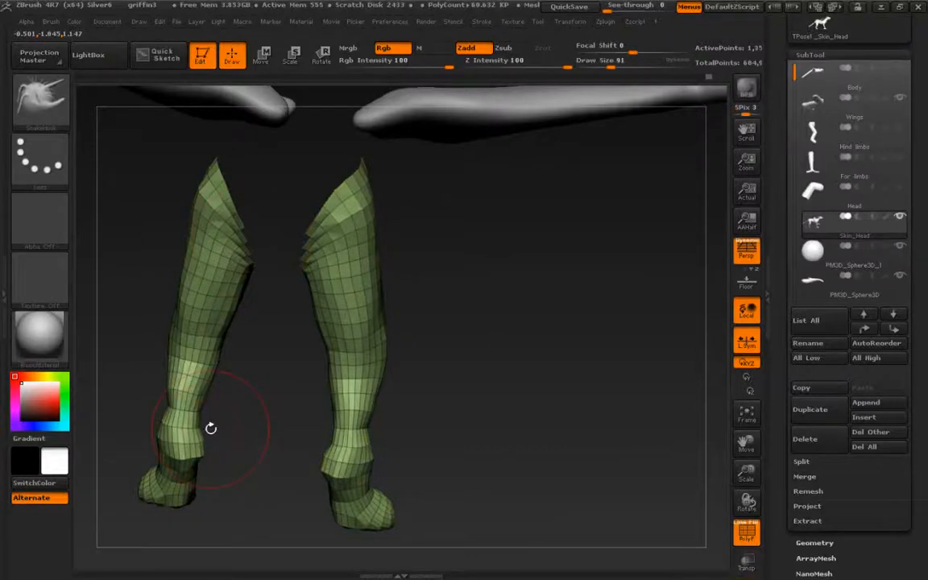
# Step: Reveal the whole mesh and isolate the front legs and shoulder area with lasso selections
pyautogui.keyDown('ctrl'); pyautogui.keyDown('shift'); pyautogui.click(408, 342); pyautogui.keyUp('shift'); pyautogui.keyUp('ctrl')
pyautogui.moveTo(290, 444); pyautogui.dragTo(310, 317)
pyautogui.moveTo(201, 314); pyautogui.dragTo(195, 295)
pyautogui.hotkey('ctrl', 'shift')
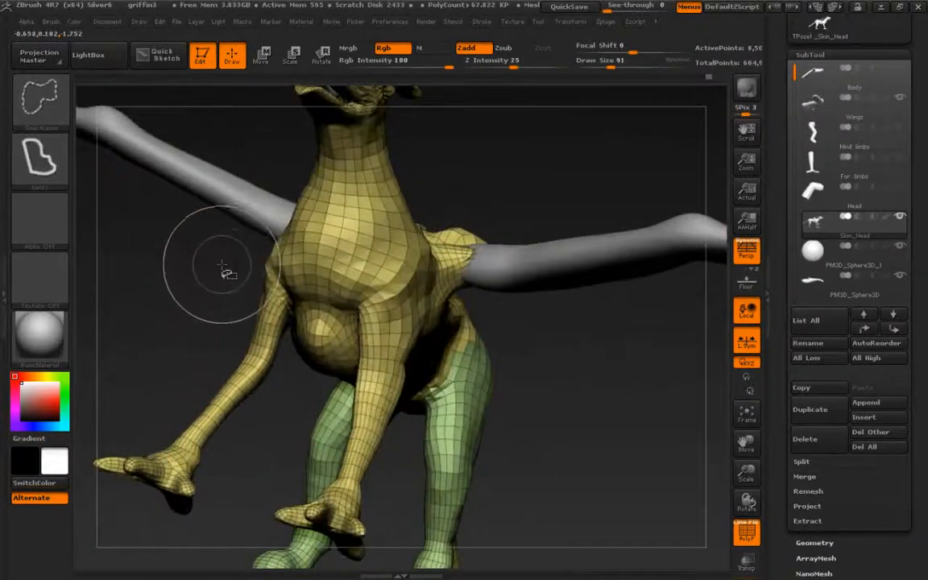
pyautogui.moveTo(285, 332)
pyautogui.keyDown('ctrl'); pyautogui.keyDown('shift'); pyautogui.mouseDown()
pyautogui.moveTo(207, 503)
pyautogui.moveTo(94, 394)
pyautogui.moveTo(161, 379)
pyautogui.moveTo(250, 435)
pyautogui.moveTo(270, 499)
pyautogui.moveTo(212, 498)
pyautogui.moveTo(214, 419)
pyautogui.mouseUp(); pyautogui.keyUp('shift'); pyautogui.keyUp('ctrl')
pyautogui.hotkey('ctrl', 'shift')
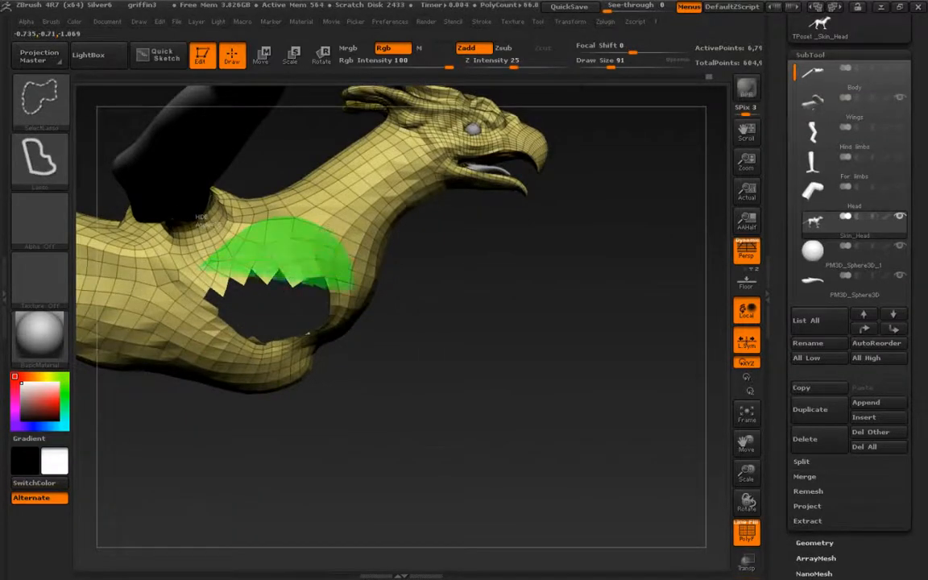
pyautogui.keyDown('ctrl'); pyautogui.keyDown('shift'); pyautogui.moveTo(348, 278); pyautogui.dragTo(300, 355); pyautogui.keyUp('shift'); pyautogui.keyUp('ctrl')
pyautogui.moveTo(206, 359)
pyautogui.keyDown('ctrl'); pyautogui.keyDown('alt'); pyautogui.keyDown('shift'); pyautogui.mouseDown()
pyautogui.moveTo(193, 327)
pyautogui.moveTo(216, 241)
pyautogui.mouseUp(); pyautogui.keyUp('shift'); pyautogui.keyUp('alt'); pyautogui.keyUp('ctrl')
pyautogui.moveTo(197, 489); pyautogui.dragTo(282, 401)
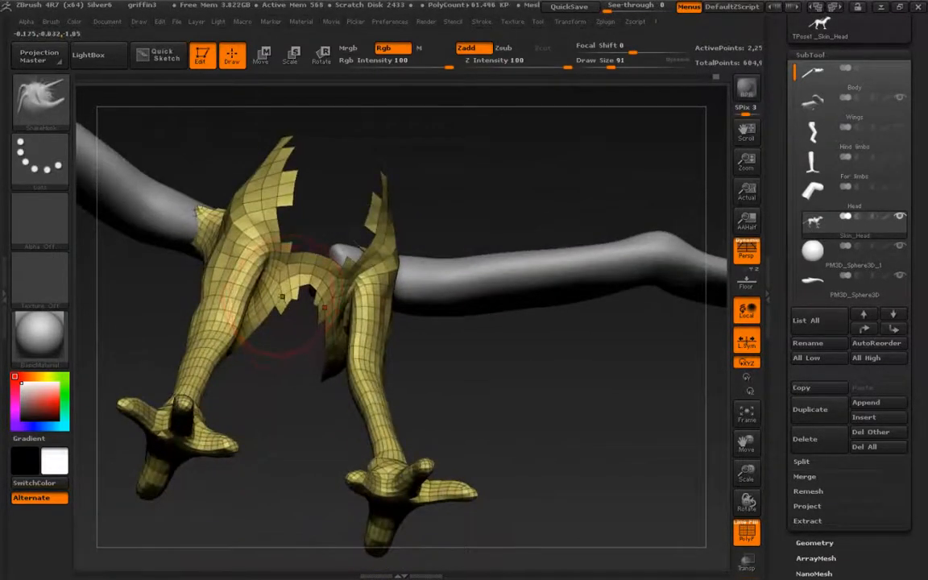
# Step: Hide the chest polygons connecting the two front legs and trim the front edge of the shoulder
pyautogui.hotkey('ctrl', 'shift')
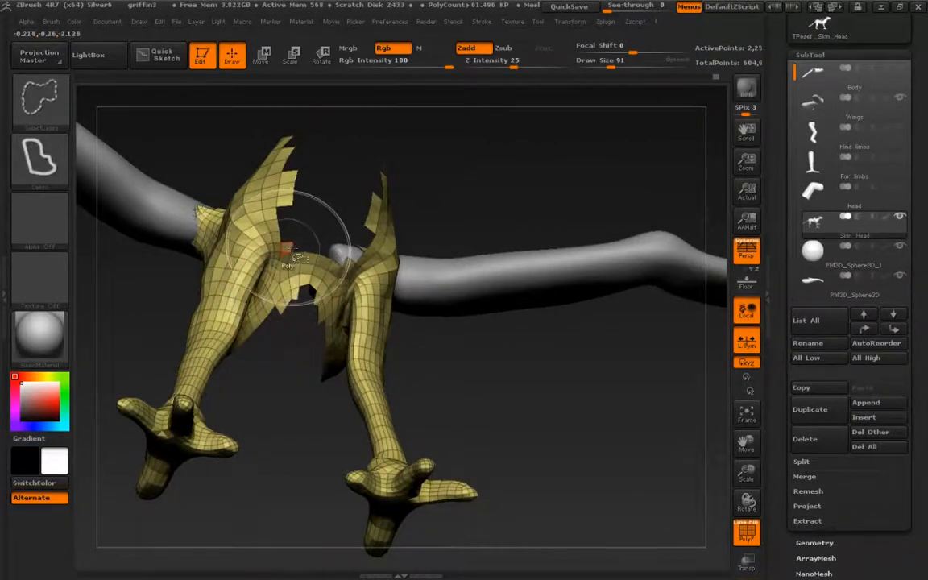
pyautogui.moveTo(307, 215); pyautogui.dragTo(309, 219)
pyautogui.hotkey('ctrl', 'shift')
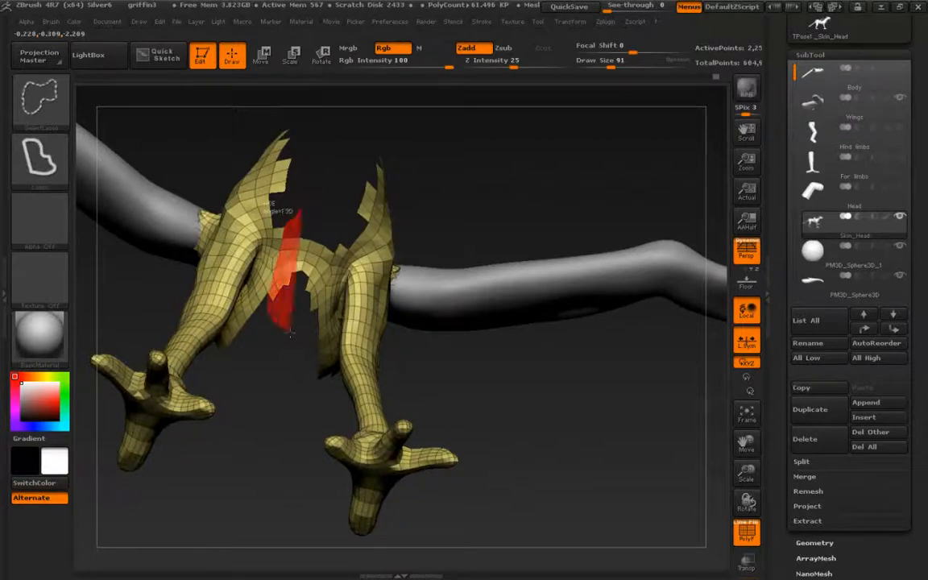
pyautogui.moveTo(338, 204)
pyautogui.keyDown('ctrl'); pyautogui.keyDown('alt'); pyautogui.keyDown('shift'); pyautogui.mouseDown()
pyautogui.moveTo(250, 242)
pyautogui.moveTo(269, 371)
pyautogui.mouseUp(); pyautogui.keyUp('shift'); pyautogui.keyUp('alt'); pyautogui.keyUp('ctrl')
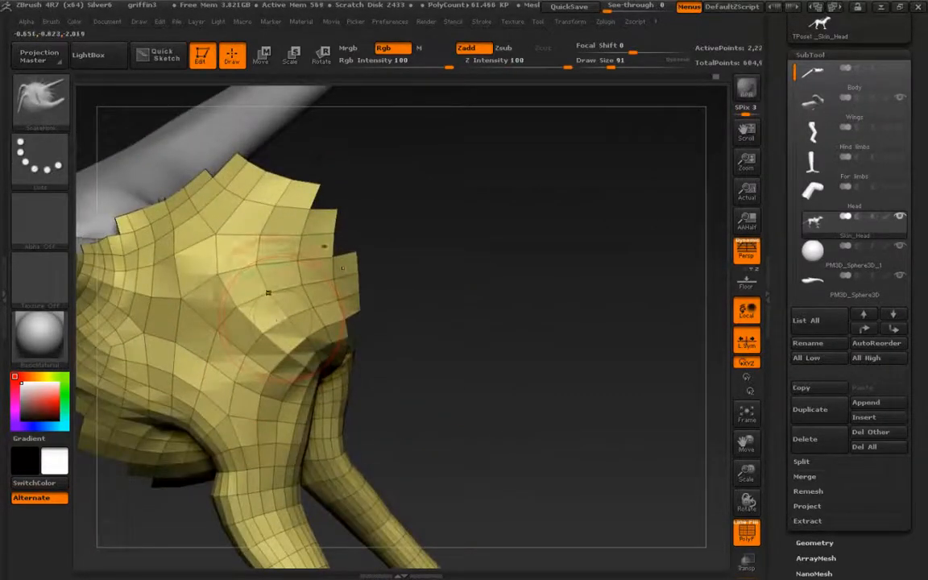
pyautogui.hotkey('ctrl', 'shift')
pyautogui.moveTo(283, 290)
pyautogui.keyDown('ctrl'); pyautogui.keyDown('alt'); pyautogui.keyDown('shift'); pyautogui.mouseDown()
pyautogui.moveTo(311, 194)
pyautogui.moveTo(323, 258)
pyautogui.moveTo(315, 273)
pyautogui.mouseUp(); pyautogui.keyUp('shift'); pyautogui.keyUp('alt'); pyautogui.keyUp('ctrl')
# Step: Hide the leftover strip of belly polygons behind the front legs
pyautogui.moveTo(235, 307); pyautogui.dragTo(161, 472)
pyautogui.hotkey('ctrl', 'shift')
pyautogui.keyDown('ctrl'); pyautogui.keyDown('shift'); pyautogui.click(167, 493); pyautogui.keyUp('shift'); pyautogui.keyUp('ctrl')
pyautogui.press('ctrl')
pyautogui.keyDown('ctrl'); pyautogui.keyDown('shift'); pyautogui.click(137, 475); pyautogui.keyUp('shift'); pyautogui.keyUp('ctrl')
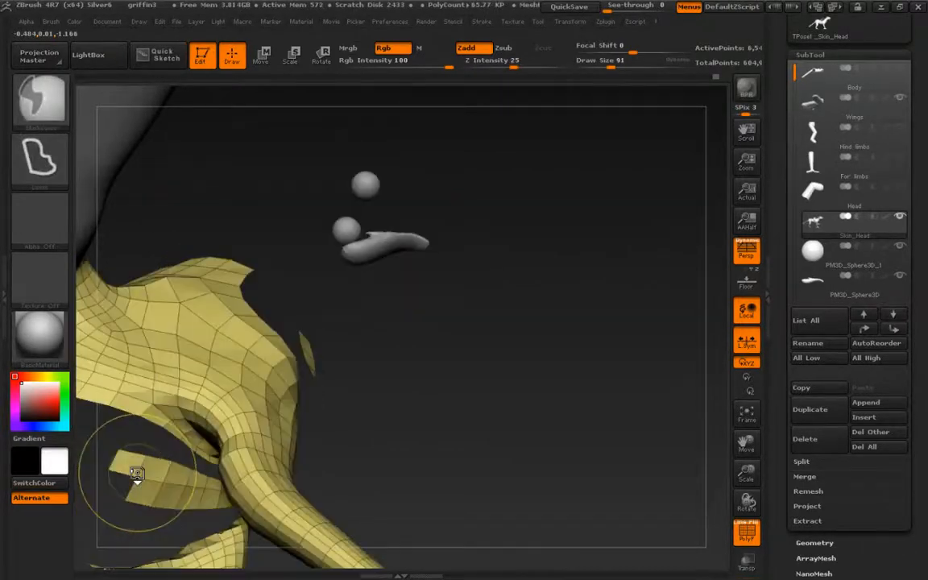
pyautogui.keyDown('alt'); pyautogui.moveTo(133, 522); pyautogui.dragTo(174, 426); pyautogui.keyUp('alt')
pyautogui.hotkey('ctrl', 'shift')
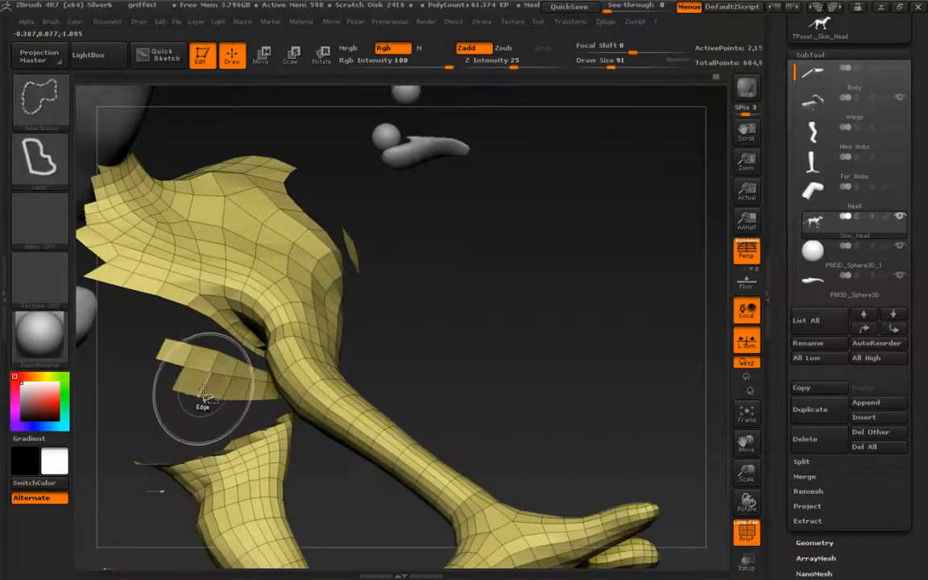
pyautogui.moveTo(214, 373)
pyautogui.keyDown('ctrl'); pyautogui.keyDown('alt'); pyautogui.keyDown('shift'); pyautogui.mouseDown()
pyautogui.moveTo(198, 325)
pyautogui.moveTo(166, 292)
pyautogui.mouseUp(); pyautogui.keyUp('shift'); pyautogui.keyUp('alt'); pyautogui.keyUp('ctrl')
pyautogui.hotkey('ctrl', 'shift')
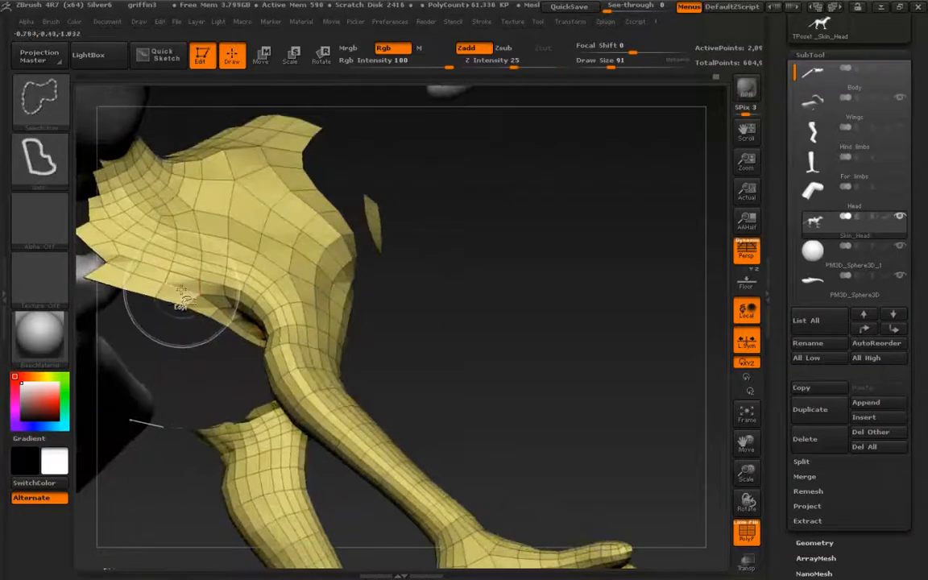
# Step: Hide polygon loops across the shoulder to separate the front leg from the wing base and upper back
pyautogui.keyDown('ctrl'); pyautogui.keyDown('shift'); pyautogui.click(166, 240); pyautogui.keyUp('shift'); pyautogui.keyUp('ctrl')
pyautogui.hotkey('ctrl', 'shift')
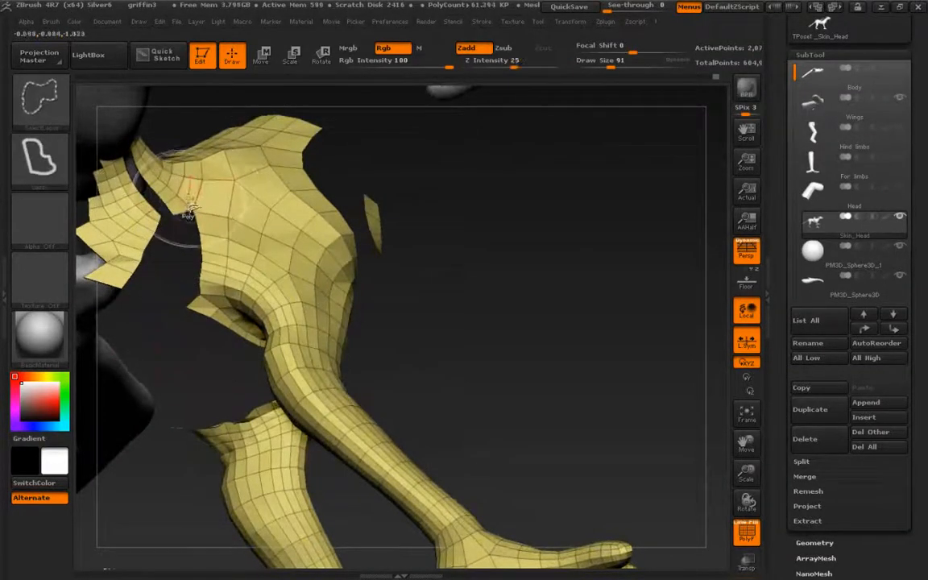
pyautogui.keyDown('ctrl'); pyautogui.keyDown('shift'); pyautogui.click(188, 213); pyautogui.keyUp('shift'); pyautogui.keyUp('ctrl')
pyautogui.keyDown('ctrl'); pyautogui.keyDown('shift'); pyautogui.click(214, 221); pyautogui.keyUp('shift'); pyautogui.keyUp('ctrl')
pyautogui.moveTo(211, 250)
pyautogui.mouseDown()
pyautogui.moveTo(121, 245)
pyautogui.moveTo(219, 242)
pyautogui.moveTo(256, 273)
pyautogui.moveTo(235, 259)
pyautogui.mouseUp()
pyautogui.keyDown('ctrl'); pyautogui.keyDown('shift'); pyautogui.click(231, 259); pyautogui.keyUp('shift'); pyautogui.keyUp('ctrl')
pyautogui.moveTo(229, 259); pyautogui.dragTo(161, 258, button='right')
pyautogui.moveTo(240, 382)
pyautogui.mouseDown()
pyautogui.moveTo(280, 395)
pyautogui.moveTo(259, 400)
pyautogui.moveTo(263, 394)
pyautogui.mouseUp()
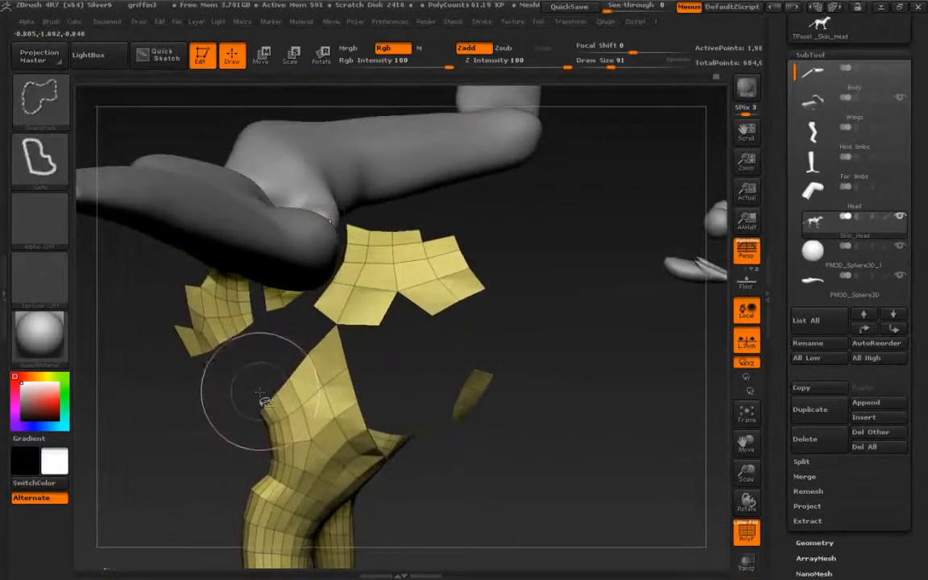
pyautogui.moveTo(508, 207)
pyautogui.keyDown('ctrl'); pyautogui.keyDown('shift'); pyautogui.mouseDown()
pyautogui.moveTo(519, 282)
pyautogui.moveTo(471, 319)
pyautogui.moveTo(335, 312)
pyautogui.moveTo(300, 156)
pyautogui.moveTo(306, 166)
pyautogui.mouseUp(); pyautogui.keyUp('shift'); pyautogui.keyUp('ctrl')
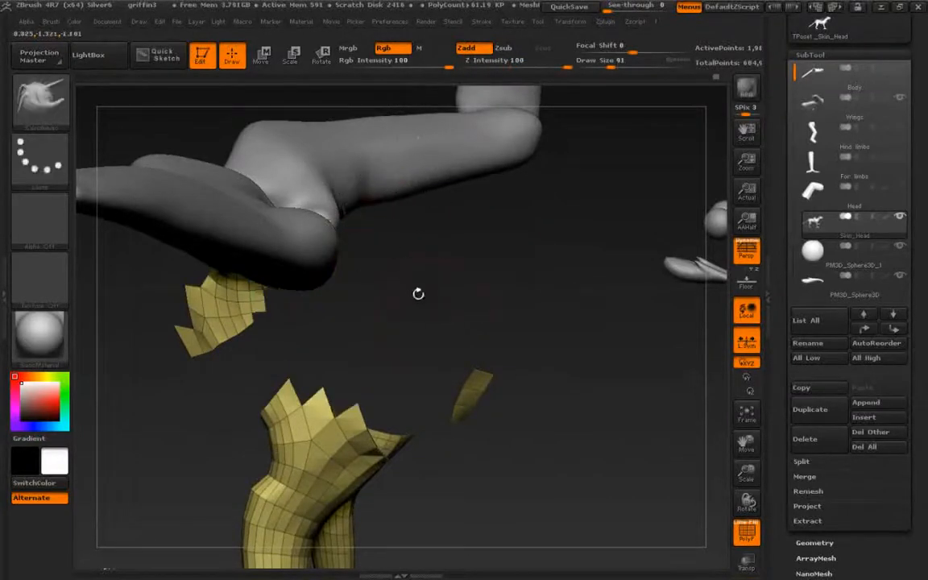
pyautogui.keyDown('ctrl'); pyautogui.keyDown('shift'); pyautogui.click(354, 342); pyautogui.keyUp('shift'); pyautogui.keyUp('ctrl')
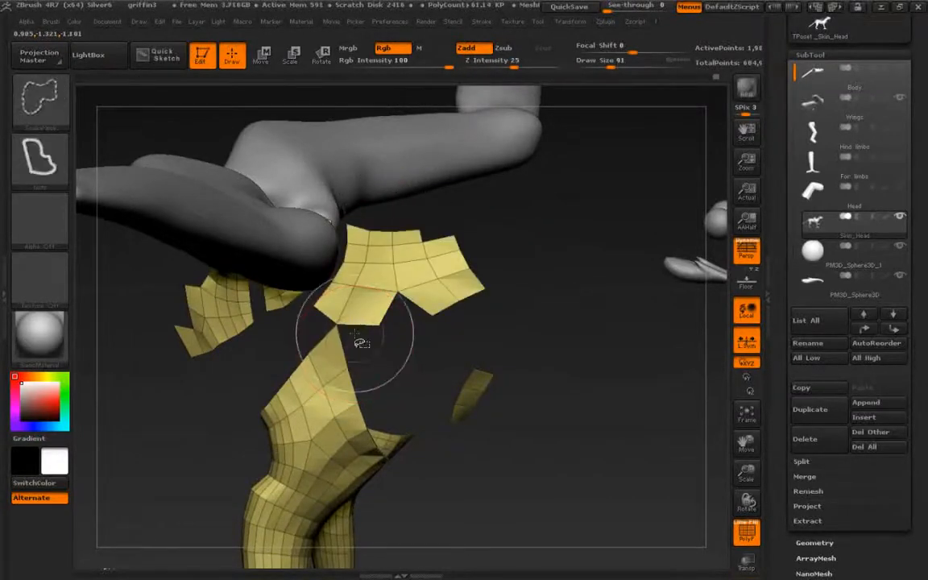
pyautogui.moveTo(435, 329)
pyautogui.keyDown('ctrl'); pyautogui.keyDown('alt'); pyautogui.keyDown('shift'); pyautogui.mouseDown()
pyautogui.moveTo(342, 269)
pyautogui.moveTo(315, 187)
pyautogui.moveTo(472, 314)
pyautogui.mouseUp(); pyautogui.keyUp('shift'); pyautogui.keyUp('alt'); pyautogui.keyUp('ctrl')
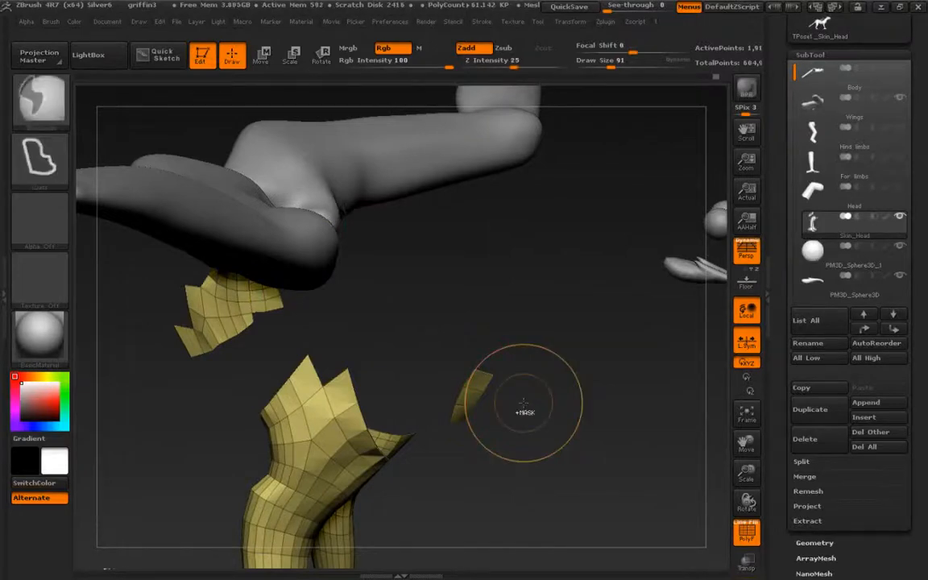
pyautogui.keyDown('ctrl'); pyautogui.keyDown('shift'); pyautogui.click(524, 401); pyautogui.keyUp('shift'); pyautogui.keyUp('ctrl')
pyautogui.hotkey('ctrl', 'shift')
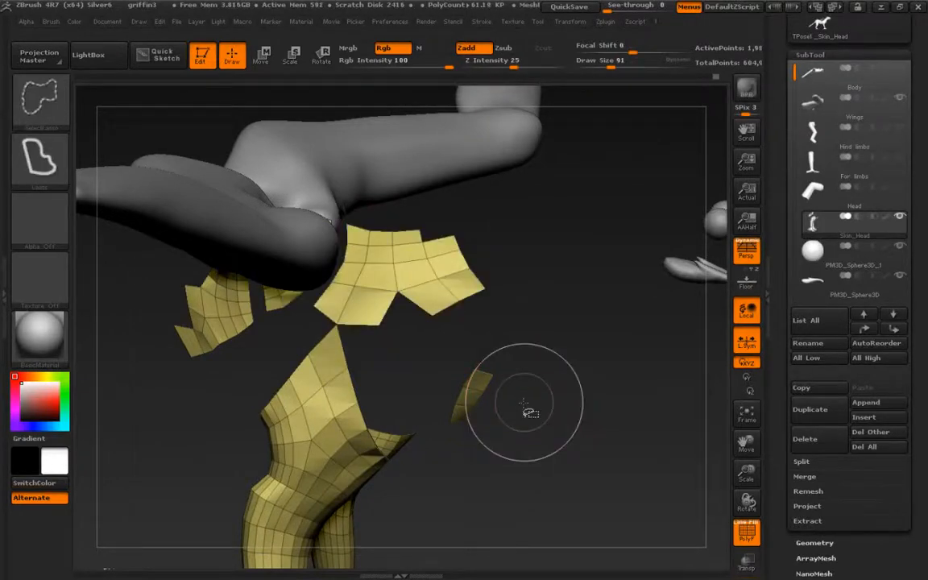
# Step: Hide the remaining loose patches above the shoulder, at the wing base and on the chest
pyautogui.moveTo(362, 197)
pyautogui.keyDown('ctrl'); pyautogui.keyDown('alt'); pyautogui.keyDown('shift'); pyautogui.mouseDown()
pyautogui.moveTo(342, 240)
pyautogui.moveTo(411, 265)
pyautogui.moveTo(475, 245)
pyautogui.mouseUp(); pyautogui.keyUp('shift'); pyautogui.keyUp('alt'); pyautogui.keyUp('ctrl')
pyautogui.moveTo(397, 229)
pyautogui.mouseDown()
pyautogui.moveTo(428, 242)
pyautogui.moveTo(356, 232)
pyautogui.mouseUp()
pyautogui.keyDown('alt'); pyautogui.moveTo(216, 469); pyautogui.dragTo(158, 367); pyautogui.keyUp('alt')
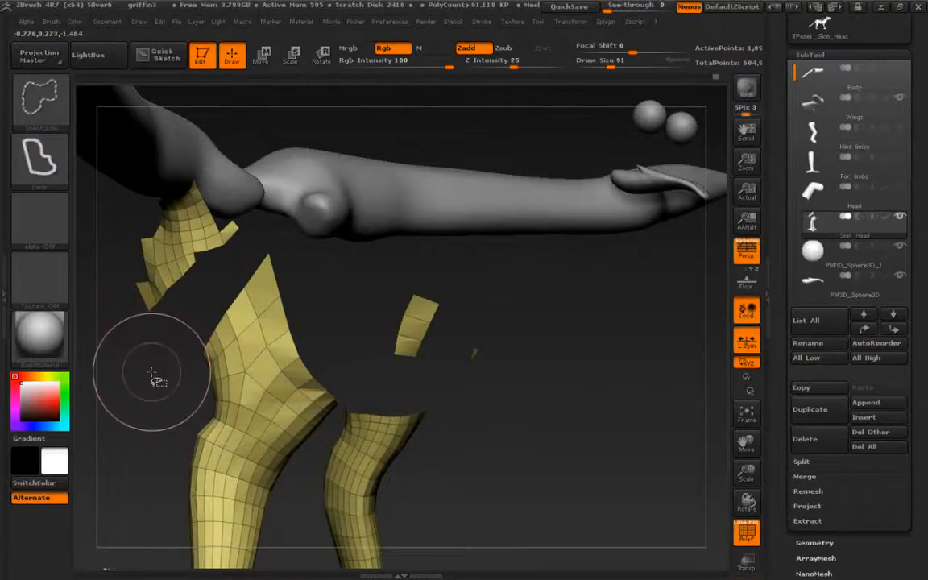
pyautogui.moveTo(129, 212)
pyautogui.keyDown('ctrl'); pyautogui.keyDown('alt'); pyautogui.keyDown('shift'); pyautogui.mouseDown()
pyautogui.moveTo(150, 336)
pyautogui.moveTo(211, 203)
pyautogui.mouseUp(); pyautogui.keyUp('shift'); pyautogui.keyUp('alt'); pyautogui.keyUp('ctrl')
pyautogui.keyDown('alt'); pyautogui.moveTo(374, 385); pyautogui.dragTo(314, 194); pyautogui.keyUp('alt')
pyautogui.moveTo(265, 242)
pyautogui.keyDown('ctrl'); pyautogui.keyDown('alt'); pyautogui.keyDown('shift'); pyautogui.mouseDown()
pyautogui.moveTo(248, 329)
pyautogui.moveTo(324, 316)
pyautogui.moveTo(310, 234)
pyautogui.mouseUp(); pyautogui.keyUp('shift'); pyautogui.keyUp('alt'); pyautogui.keyUp('ctrl')
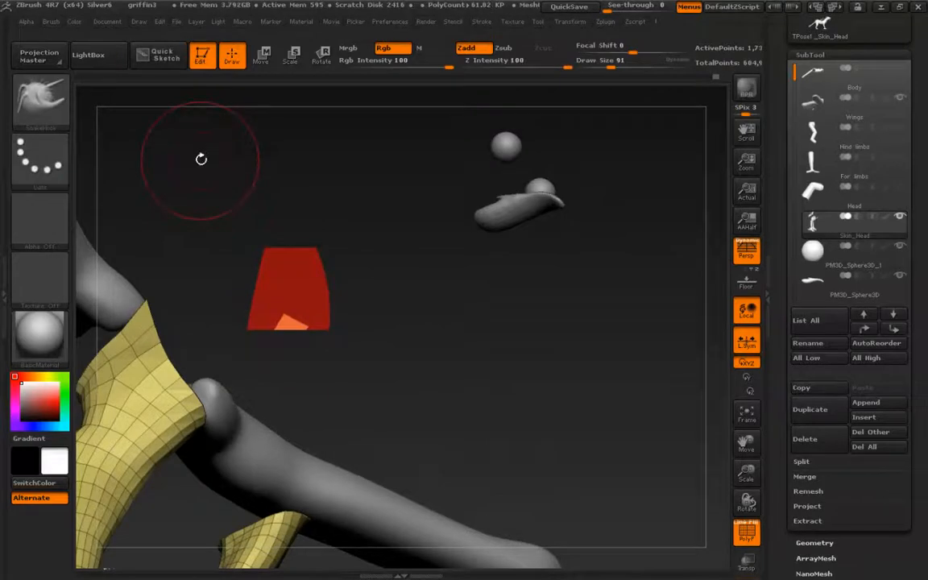
# Step: Assign the isolated front legs to their own polygroup
pyautogui.moveTo(202, 160); pyautogui.dragTo(255, 415)
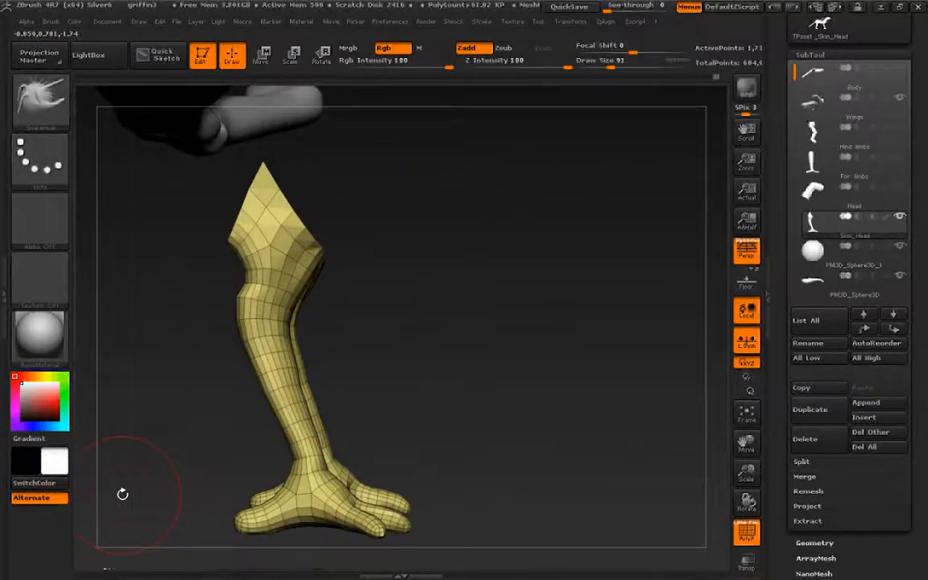
pyautogui.hotkey('ctrl', 'w')
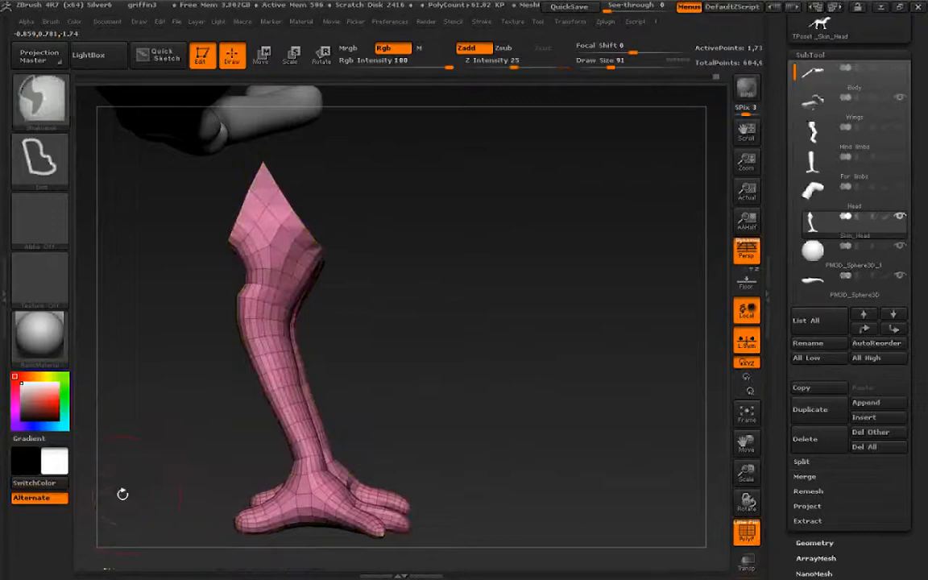
pyautogui.moveTo(277, 355); pyautogui.dragTo(367, 221)
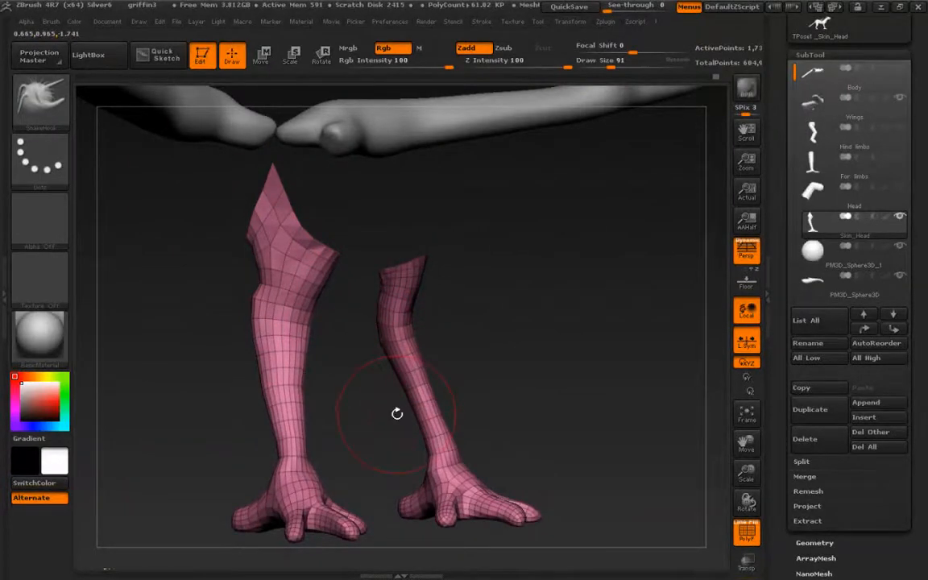
# Step: Unhide the Skin_Head mesh, isolate the head and neck, and even out the polygon loops along the neck's lower edge
pyautogui.keyDown('ctrl'); pyautogui.keyDown('shift'); pyautogui.click(191, 387); pyautogui.keyUp('shift'); pyautogui.keyUp('ctrl')
pyautogui.keyDown('alt'); pyautogui.moveTo(245, 348); pyautogui.dragTo(274, 444); pyautogui.keyUp('alt')
pyautogui.moveTo(245, 345); pyautogui.dragTo(228, 335)
pyautogui.moveTo(447, 375)
pyautogui.keyDown('ctrl'); pyautogui.keyDown('shift'); pyautogui.mouseDown()
pyautogui.moveTo(320, 339)
pyautogui.moveTo(207, 274)
pyautogui.moveTo(249, 95)
pyautogui.moveTo(516, 153)
pyautogui.moveTo(530, 167)
pyautogui.moveTo(496, 323)
pyautogui.moveTo(503, 343)
pyautogui.mouseUp(); pyautogui.keyUp('shift'); pyautogui.keyUp('ctrl')
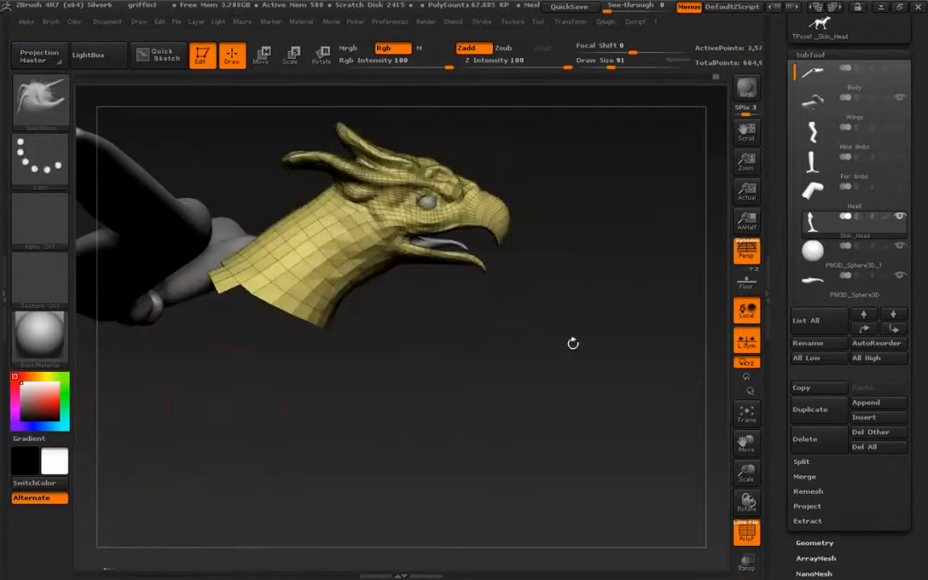
pyautogui.moveTo(204, 335); pyautogui.dragTo(213, 417)
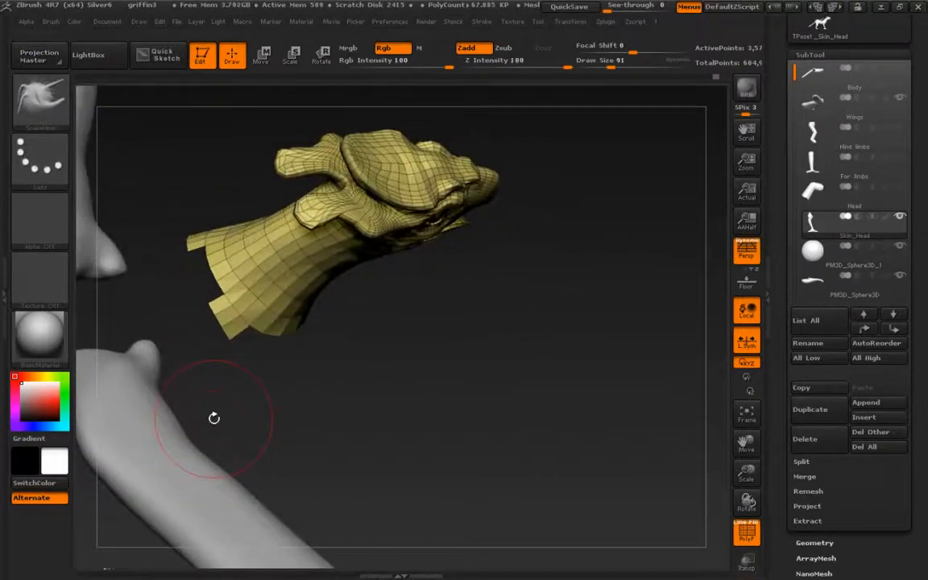
pyautogui.hotkey('ctrl', 'shift')
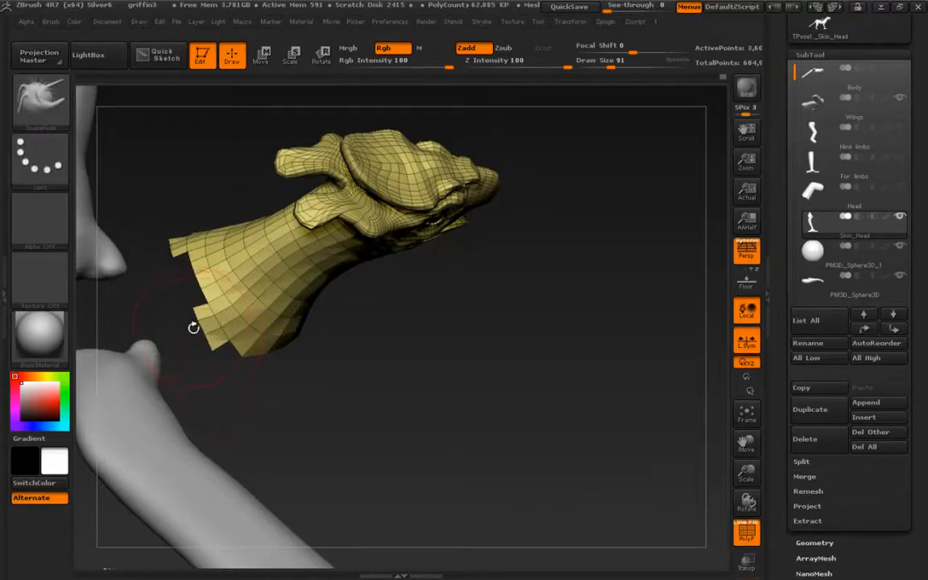
pyautogui.hotkey('ctrl', 'shift')
# Step: Assign the isolated head and neck to their own polygroup and unhide the rest of the mesh
pyautogui.moveTo(203, 355)
pyautogui.mouseDown()
pyautogui.moveTo(200, 382)
pyautogui.moveTo(155, 221)
pyautogui.moveTo(215, 274)
pyautogui.moveTo(206, 324)
pyautogui.moveTo(243, 376)
pyautogui.mouseUp()
pyautogui.hotkey('ctrl', 'w')
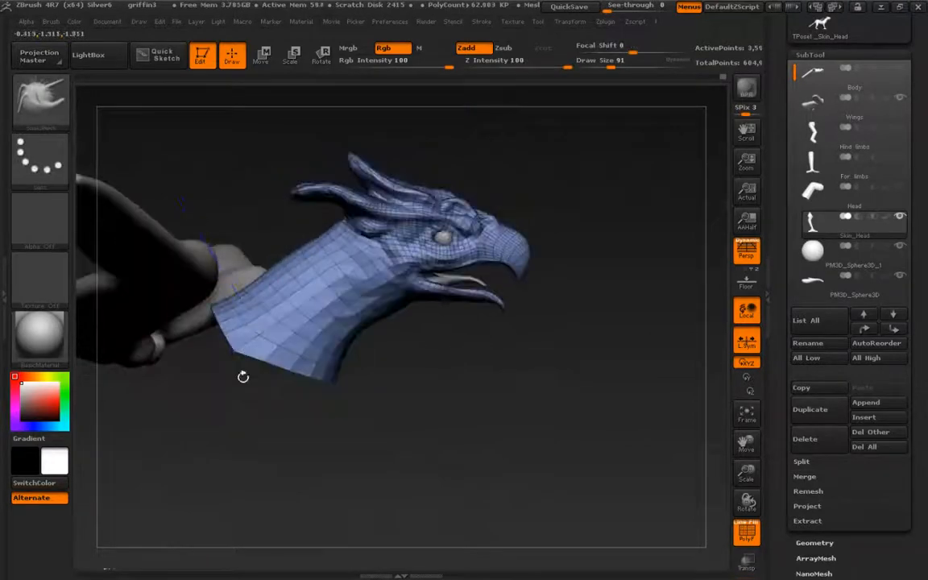
pyautogui.keyDown('ctrl'); pyautogui.keyDown('shift'); pyautogui.click(173, 487); pyautogui.keyUp('shift'); pyautogui.keyUp('ctrl')
pyautogui.keyDown('ctrl'); pyautogui.moveTo(166, 450); pyautogui.dragTo(308, 361, button='right'); pyautogui.keyUp('ctrl')
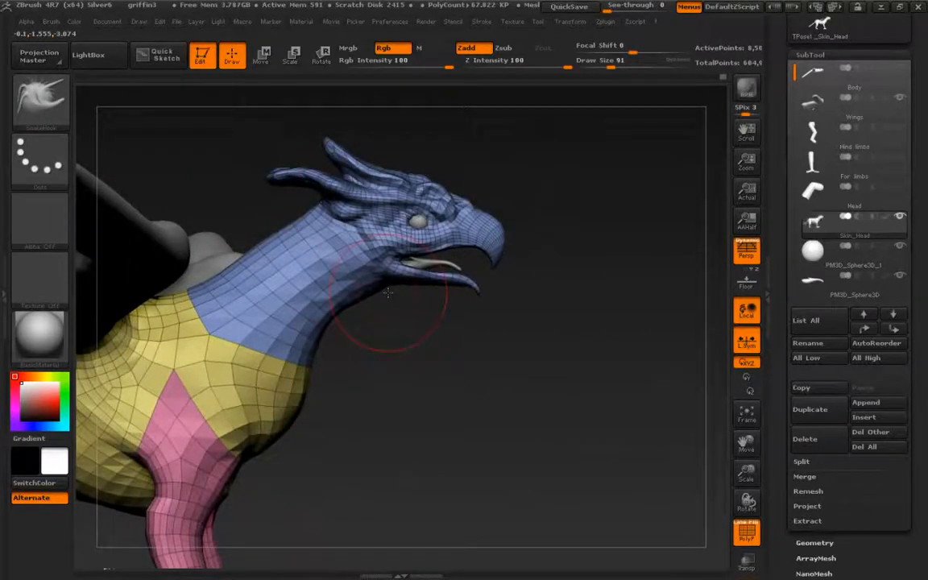
# Step: Switch to the Wings subtool and mask the inner wing sections up to the bend, leaving the outer sections unmasked
pyautogui.moveTo(169, 410)
pyautogui.mouseDown(button='right')
pyautogui.moveTo(209, 457)
pyautogui.moveTo(216, 404)
pyautogui.moveTo(231, 439)
pyautogui.mouseUp(button='right')
pyautogui.keyDown('alt'); pyautogui.click(222, 401); pyautogui.keyUp('alt')
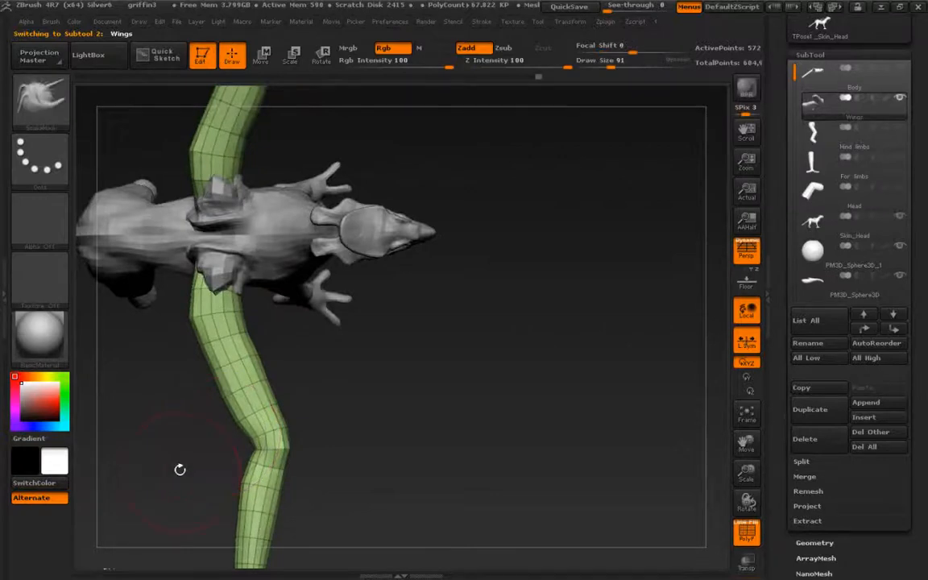
pyautogui.moveTo(179, 470); pyautogui.dragTo(177, 348, button='right')
pyautogui.press('ctrl')
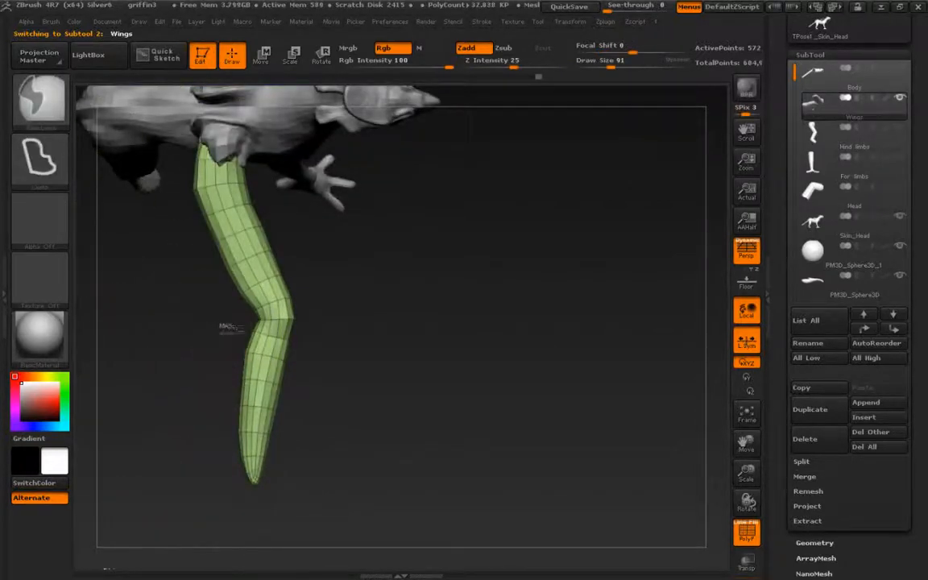
pyautogui.moveTo(232, 326)
pyautogui.keyDown('ctrl'); pyautogui.mouseDown()
pyautogui.moveTo(135, 321)
pyautogui.moveTo(186, 419)
pyautogui.mouseUp(); pyautogui.keyUp('ctrl')
pyautogui.keyDown('ctrl'); pyautogui.click(198, 419); pyautogui.keyUp('ctrl')
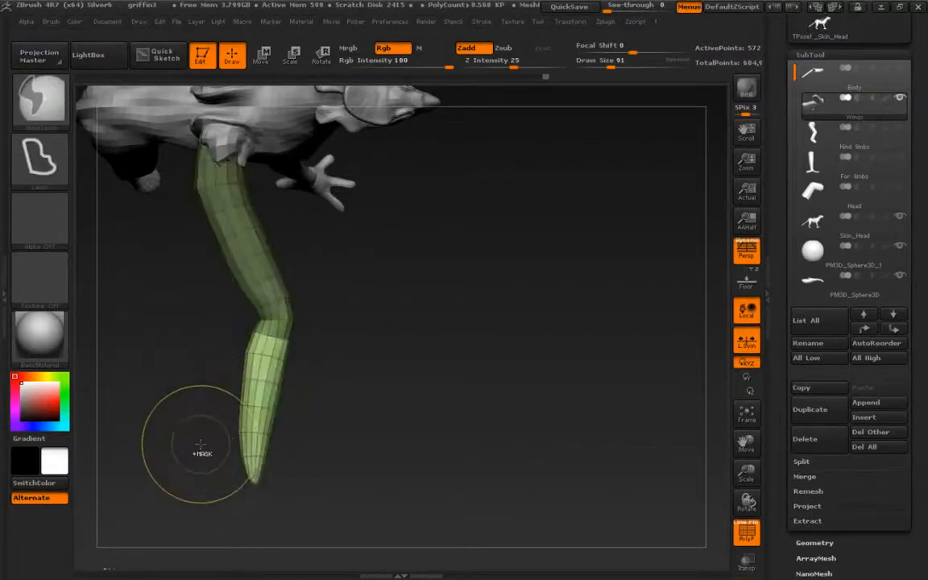
# Step: Rotate the outer wing sections forward with Transpose to line them up with the inner sections, and clear the mask
pyautogui.press('r')
pyautogui.moveTo(288, 318)
pyautogui.mouseDown()
pyautogui.moveTo(288, 513)
pyautogui.moveTo(289, 475)
pyautogui.moveTo(323, 456)
pyautogui.moveTo(378, 505)
pyautogui.moveTo(426, 493)
pyautogui.mouseUp()
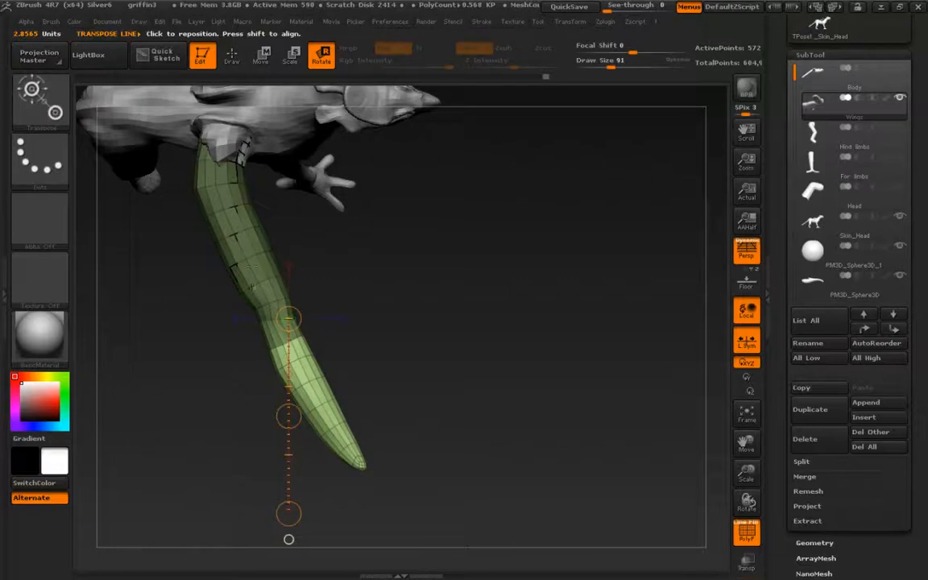
pyautogui.press('q')
pyautogui.keyDown('ctrl'); pyautogui.moveTo(145, 359); pyautogui.dragTo(142, 381); pyautogui.keyUp('ctrl')
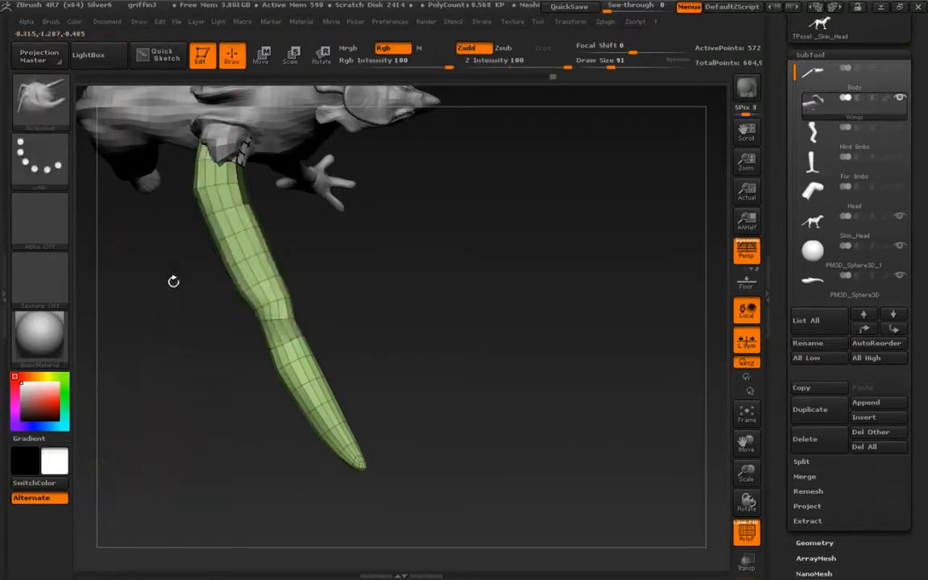
# Step: Mask the wing roots and rotate the wings backward with Transpose so they extend perpendicular to the body
pyautogui.moveTo(288, 481)
pyautogui.mouseDown()
pyautogui.moveTo(258, 452)
pyautogui.moveTo(199, 443)
pyautogui.moveTo(137, 391)
pyautogui.moveTo(182, 435)
pyautogui.moveTo(181, 266)
pyautogui.moveTo(194, 194)
pyautogui.moveTo(182, 171)
pyautogui.mouseUp()
pyautogui.press('r')
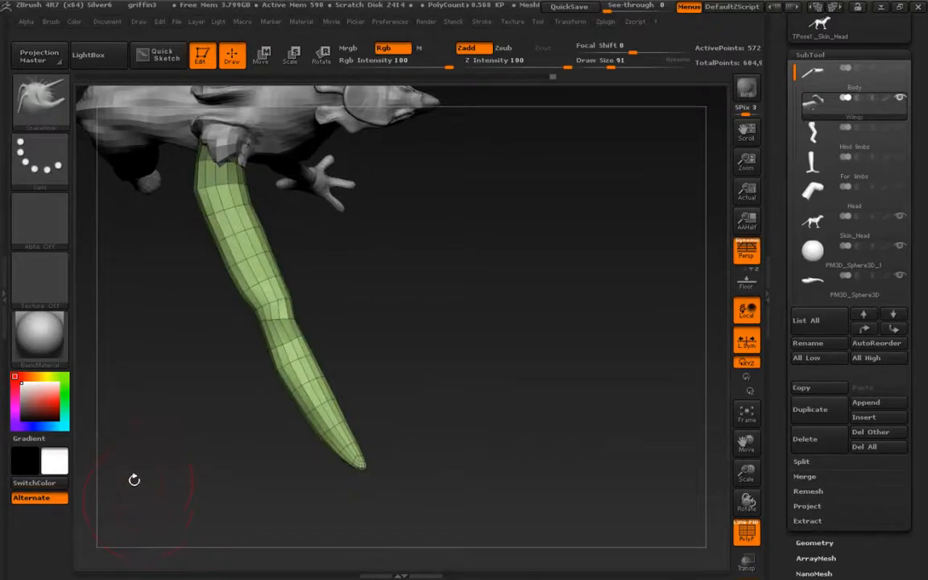
pyautogui.moveTo(242, 491); pyautogui.dragTo(242, 165)
pyautogui.moveTo(242, 466); pyautogui.dragTo(203, 566)
pyautogui.keyDown('alt'); pyautogui.moveTo(162, 404); pyautogui.dragTo(144, 480); pyautogui.keyUp('alt')
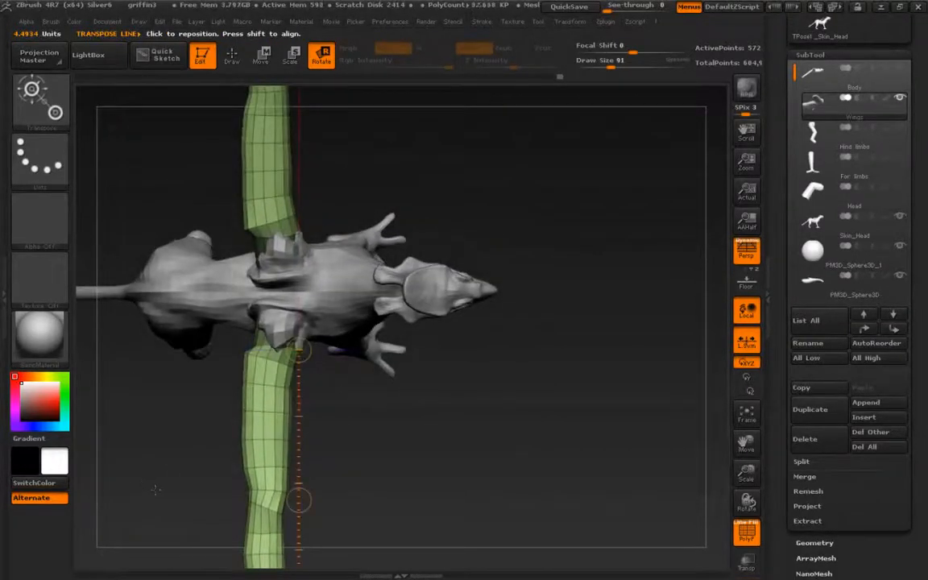
pyautogui.press('q')
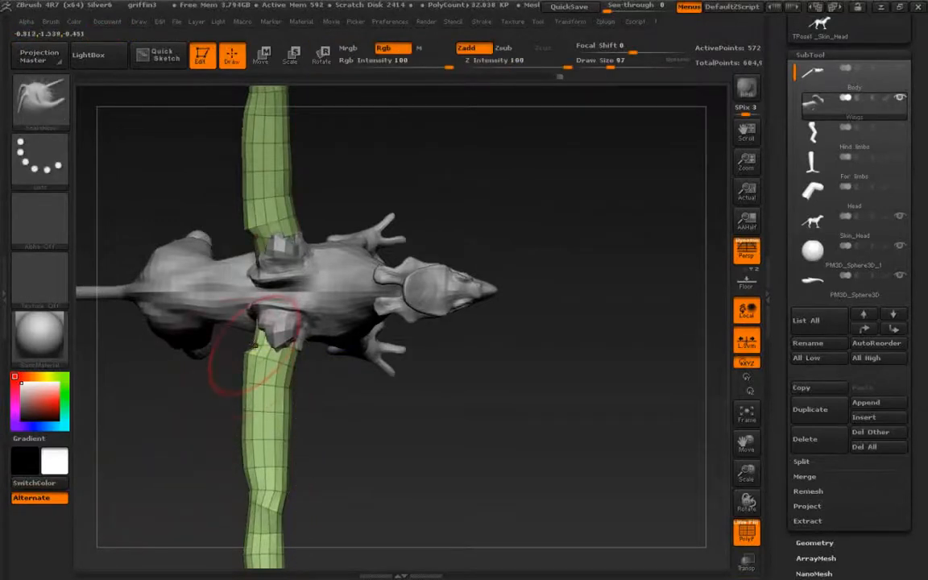
# Step: Switch to the Move brush, reset the current color to white, and smooth the wing base
pyautogui.press('b')
pyautogui.press('m')
pyautogui.press('v')
pyautogui.press('c')
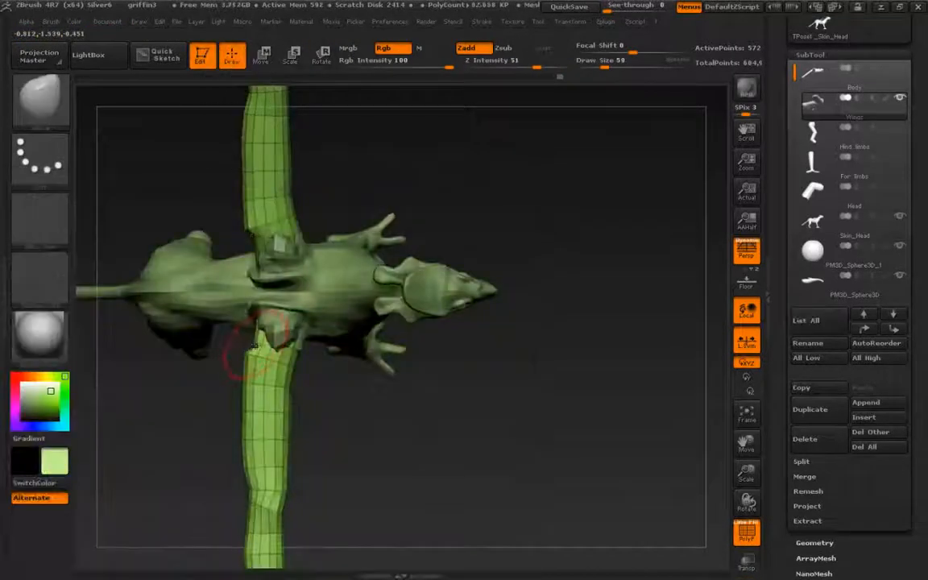
pyautogui.moveTo(36, 386); pyautogui.dragTo(22, 382)
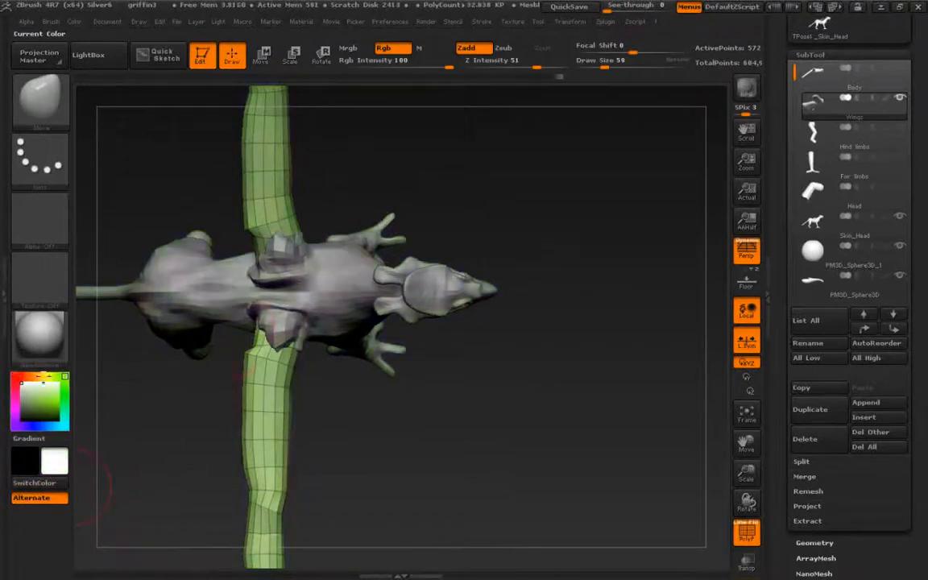
pyautogui.press('shift')
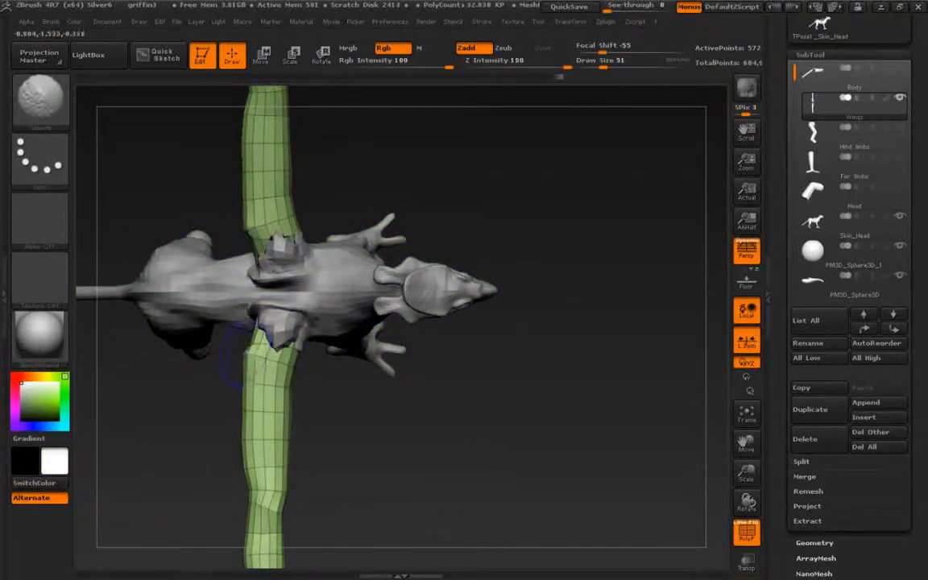
# Step: Rotate the wings about their bases in front view until they extend horizontally to both sides
pyautogui.moveTo(234, 464)
pyautogui.mouseDown()
pyautogui.moveTo(212, 381)
pyautogui.moveTo(173, 309)
pyautogui.moveTo(186, 410)
pyautogui.moveTo(275, 400)
pyautogui.moveTo(254, 455)
pyautogui.mouseUp()
pyautogui.press('space')
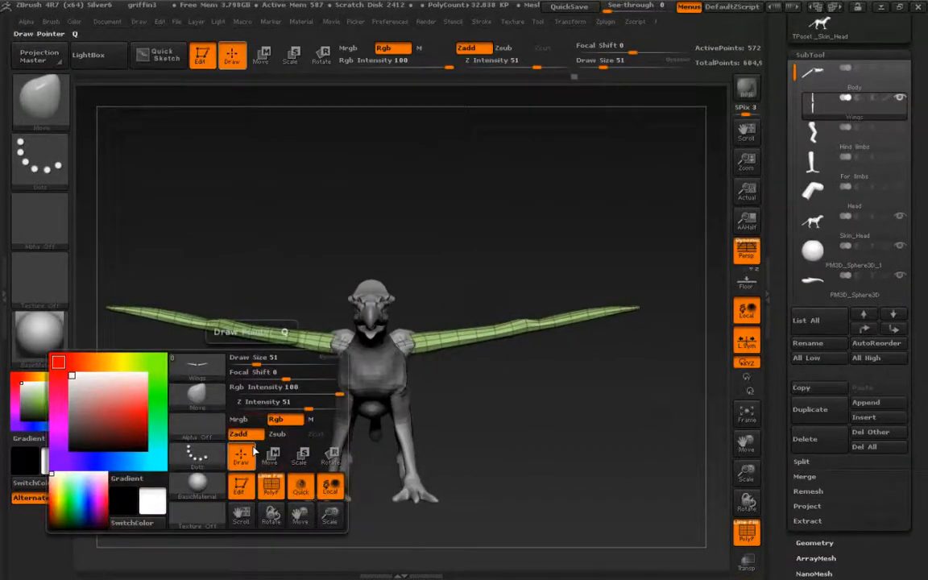
pyautogui.press('r')
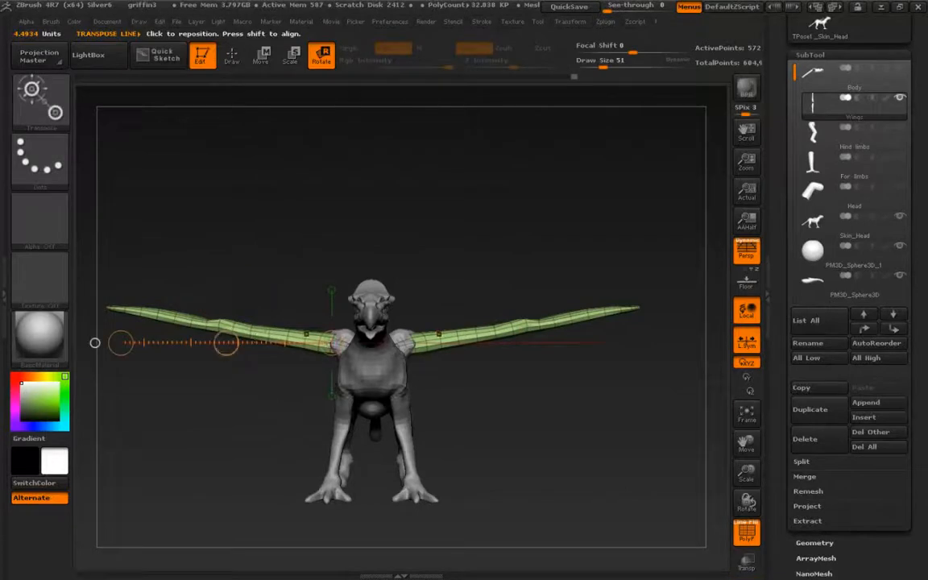
pyautogui.moveTo(94, 342); pyautogui.dragTo(122, 375)
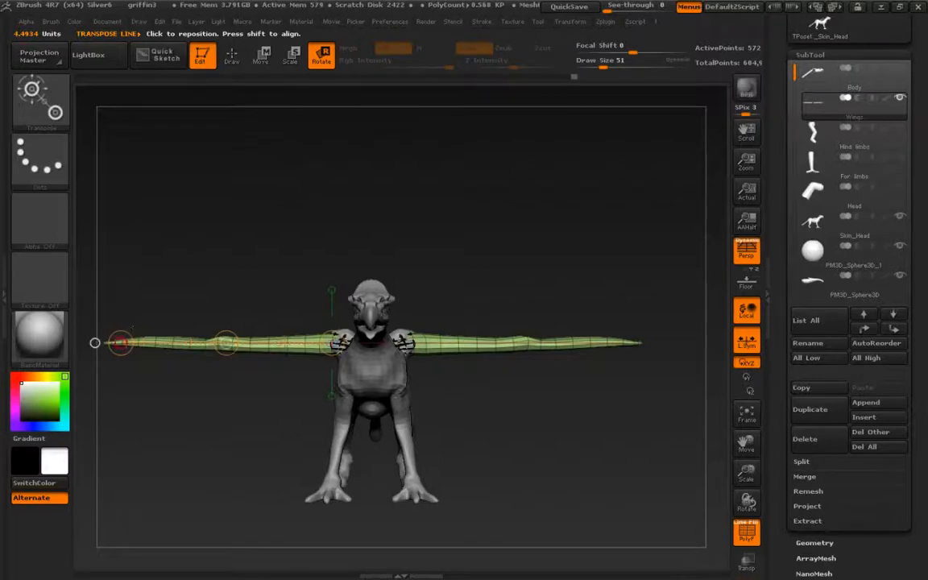
pyautogui.moveTo(119, 343); pyautogui.dragTo(324, 177)
pyautogui.moveTo(328, 170); pyautogui.dragTo(159, 334)
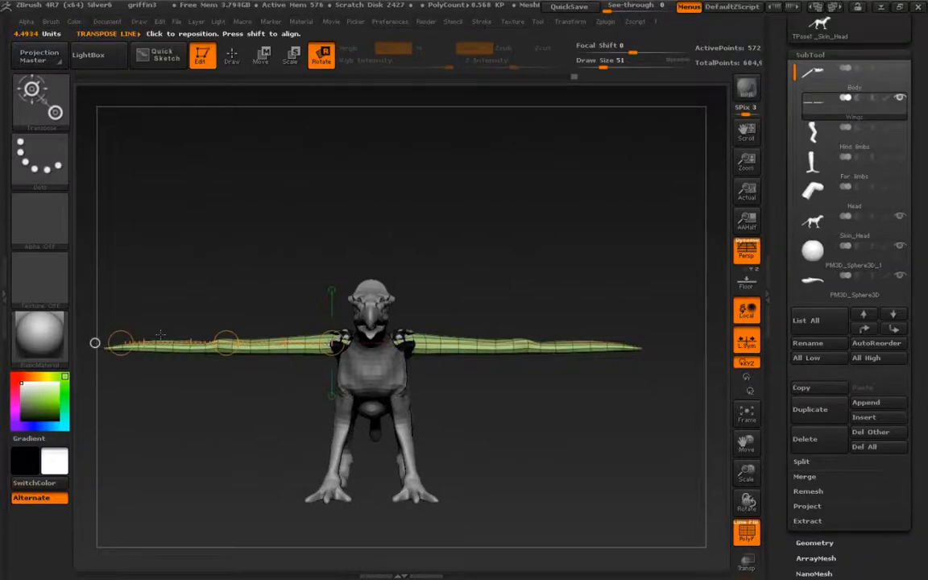
pyautogui.moveTo(213, 449); pyautogui.dragTo(269, 493)
pyautogui.press('q')
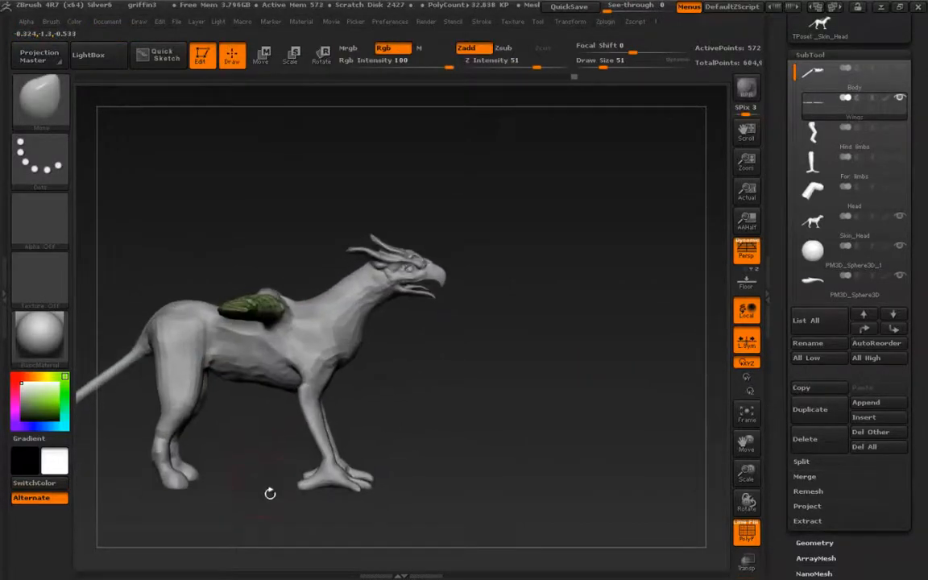
# Step: Switch to the Skin_Head subtool, mask everything except the hind-leg polygroup, and turn off the PolyFrame display
pyautogui.keyDown('alt'); pyautogui.click(177, 353); pyautogui.keyUp('alt')
pyautogui.keyDown('alt'); pyautogui.moveTo(242, 435); pyautogui.dragTo(302, 443); pyautogui.keyUp('alt')
pyautogui.keyDown('alt'); pyautogui.moveTo(194, 410); pyautogui.dragTo(145, 460); pyautogui.keyUp('alt')
pyautogui.press('w')
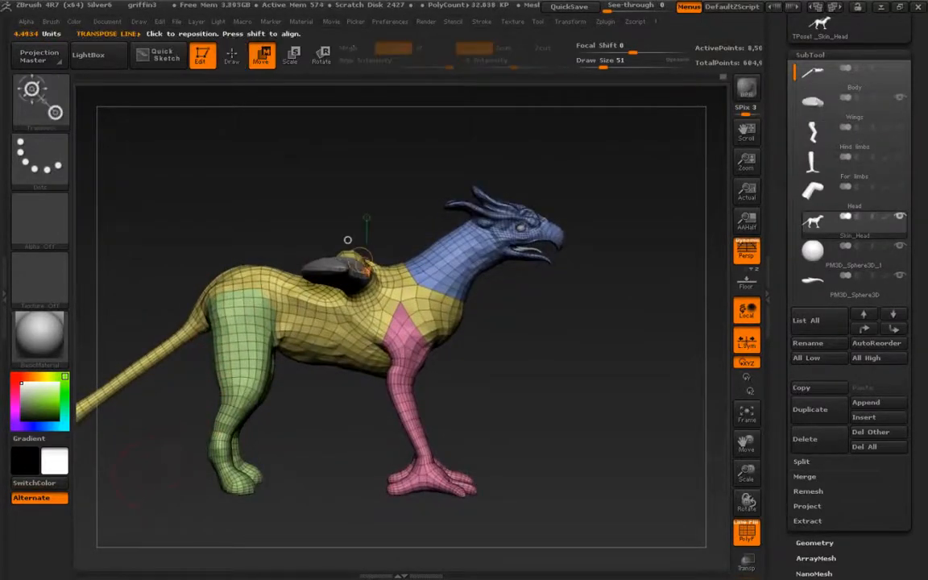
pyautogui.keyDown('ctrl'); pyautogui.click(243, 358); pyautogui.keyUp('ctrl')
pyautogui.moveTo(306, 247); pyautogui.dragTo(383, 282)
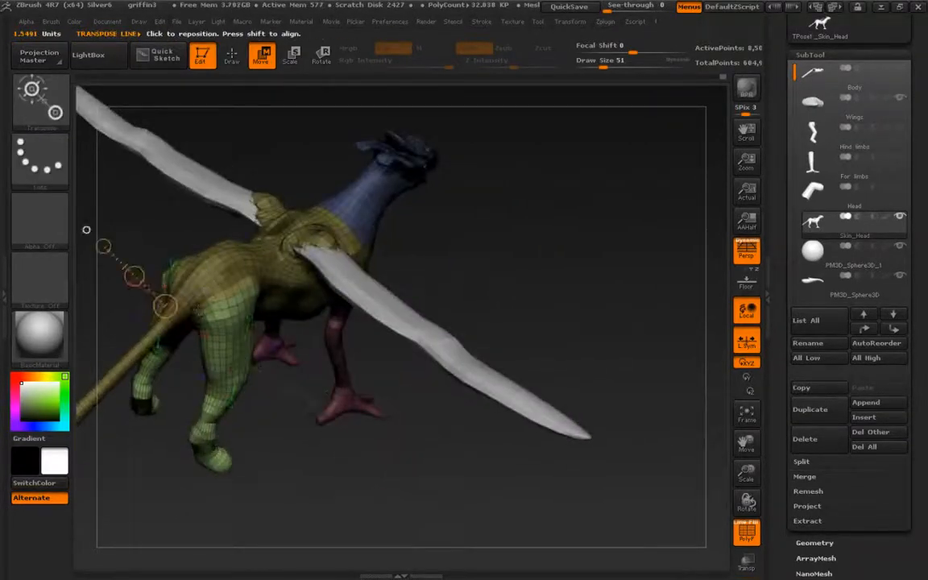
pyautogui.hotkey('shift', 'f')
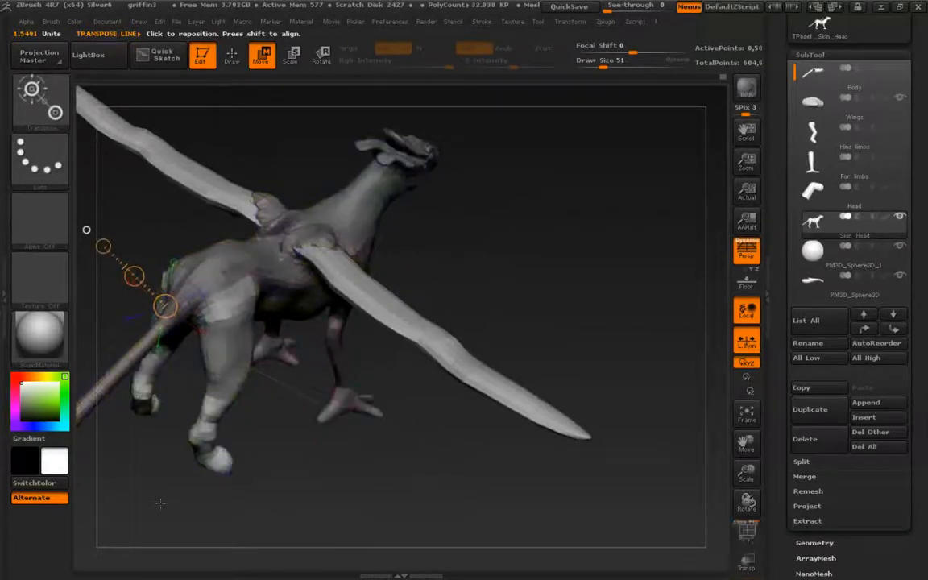
# Step: Rotate the hind legs outward about the hips in rear view with Transpose and clear the mask
pyautogui.keyDown('shift'); pyautogui.moveTo(160, 504); pyautogui.dragTo(375, 532); pyautogui.keyUp('shift')
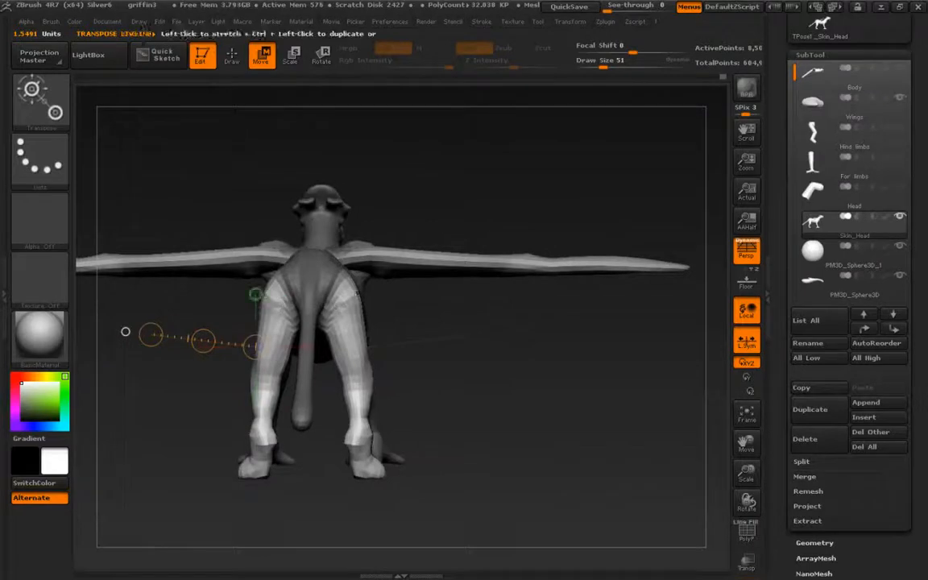
pyautogui.press('r')
pyautogui.moveTo(283, 305); pyautogui.dragTo(153, 304)
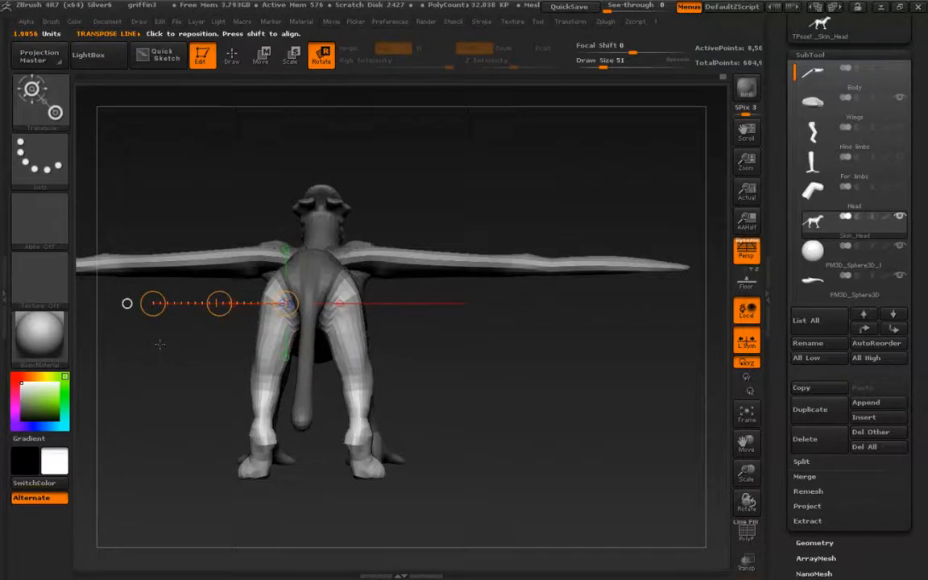
pyautogui.moveTo(210, 297); pyautogui.dragTo(207, 289)
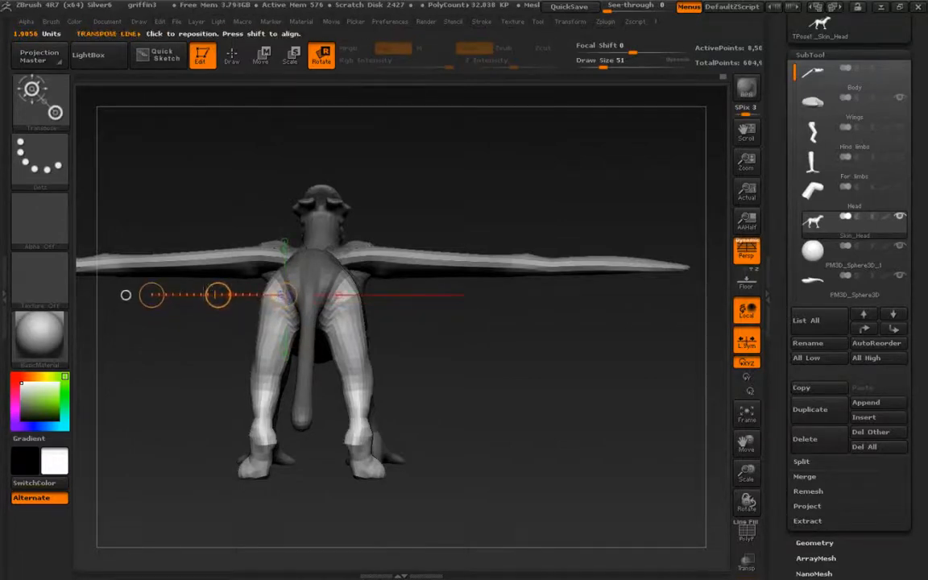
pyautogui.moveTo(152, 295); pyautogui.dragTo(178, 207)
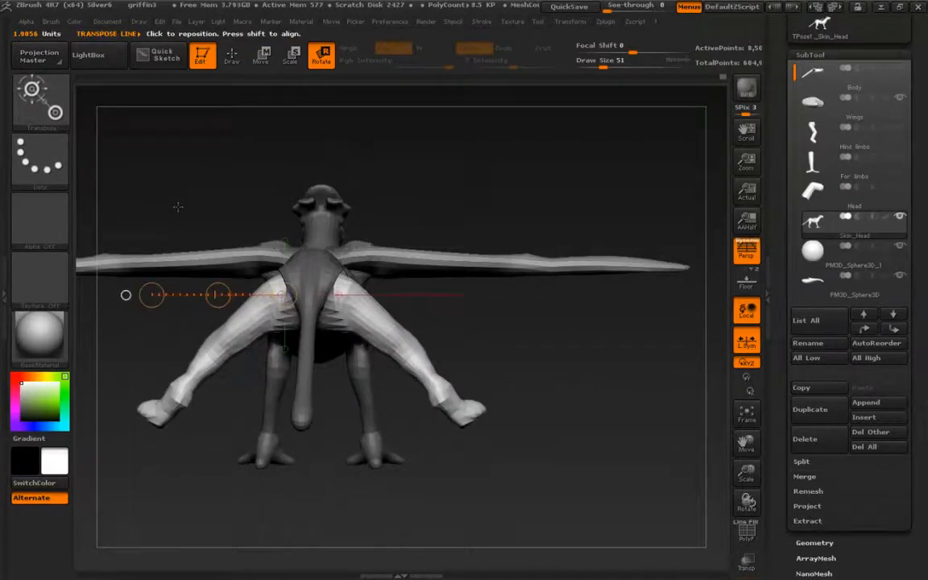
pyautogui.moveTo(178, 203); pyautogui.dragTo(198, 307)
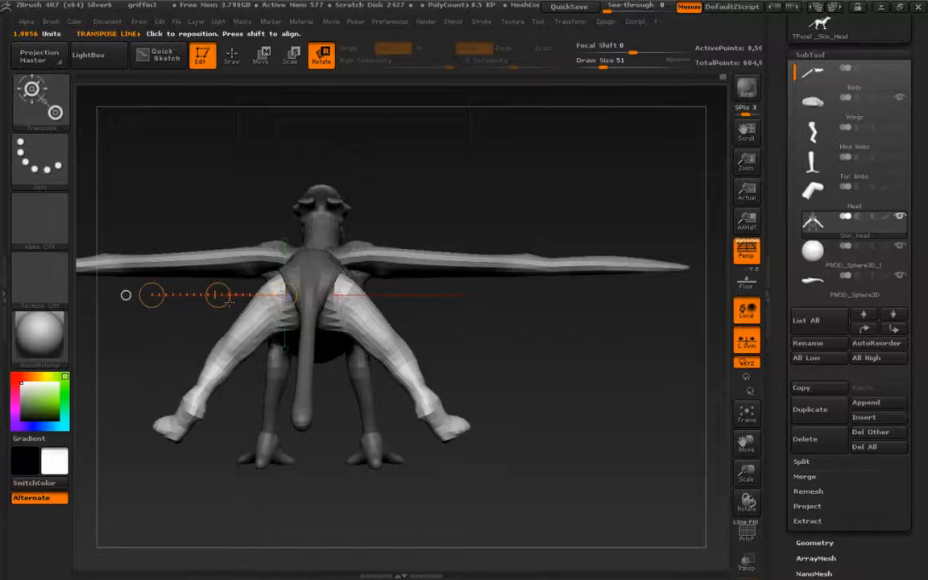
pyautogui.keyDown('ctrl'); pyautogui.moveTo(125, 366); pyautogui.dragTo(132, 377); pyautogui.keyUp('ctrl')
pyautogui.press('q')
# Step: Touch up the hip area of the spread hind legs with the Move brush and smooth it
pyautogui.moveTo(201, 327)
pyautogui.mouseDown()
pyautogui.moveTo(258, 342)
pyautogui.moveTo(243, 344)
pyautogui.moveTo(251, 279)
pyautogui.mouseUp()
pyautogui.moveTo(253, 207)
pyautogui.keyDown('shift'); pyautogui.mouseDown()
pyautogui.moveTo(256, 200)
pyautogui.moveTo(307, 265)
pyautogui.moveTo(253, 191)
pyautogui.moveTo(239, 206)
pyautogui.moveTo(270, 231)
pyautogui.mouseUp(); pyautogui.keyUp('shift')
pyautogui.moveTo(286, 269)
pyautogui.keyDown('ctrl'); pyautogui.mouseDown(button='right')
pyautogui.moveTo(197, 215)
pyautogui.moveTo(234, 311)
pyautogui.moveTo(193, 372)
pyautogui.moveTo(177, 369)
pyautogui.moveTo(159, 326)
pyautogui.moveTo(187, 263)
pyautogui.moveTo(176, 374)
pyautogui.moveTo(288, 437)
pyautogui.moveTo(186, 392)
pyautogui.mouseUp(button='right'); pyautogui.keyUp('ctrl')
pyautogui.moveTo(179, 355); pyautogui.dragTo(220, 470, button='right')
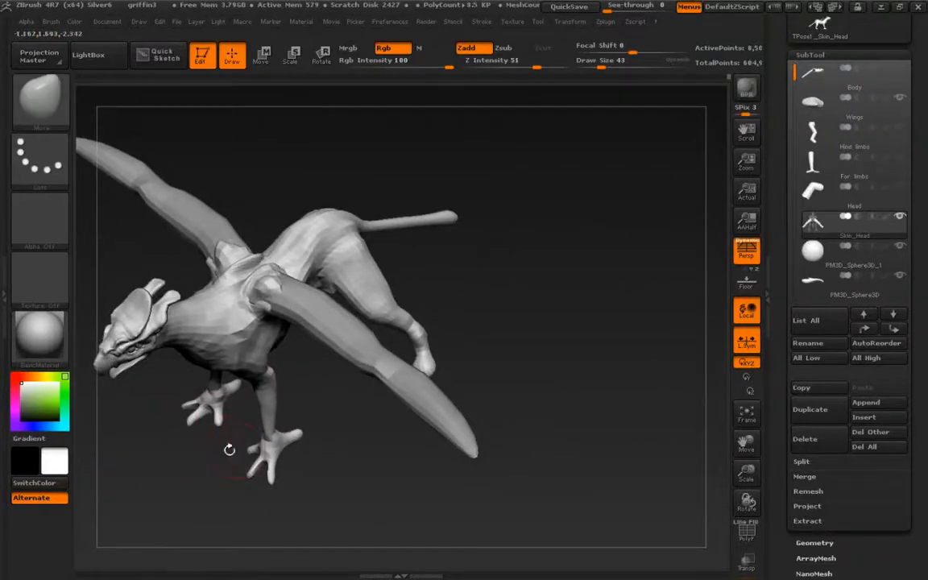
# Step: Turn on the PolyFrame display and mask everything on the Skin_Head mesh except the front-leg polygroup
pyautogui.press('w')
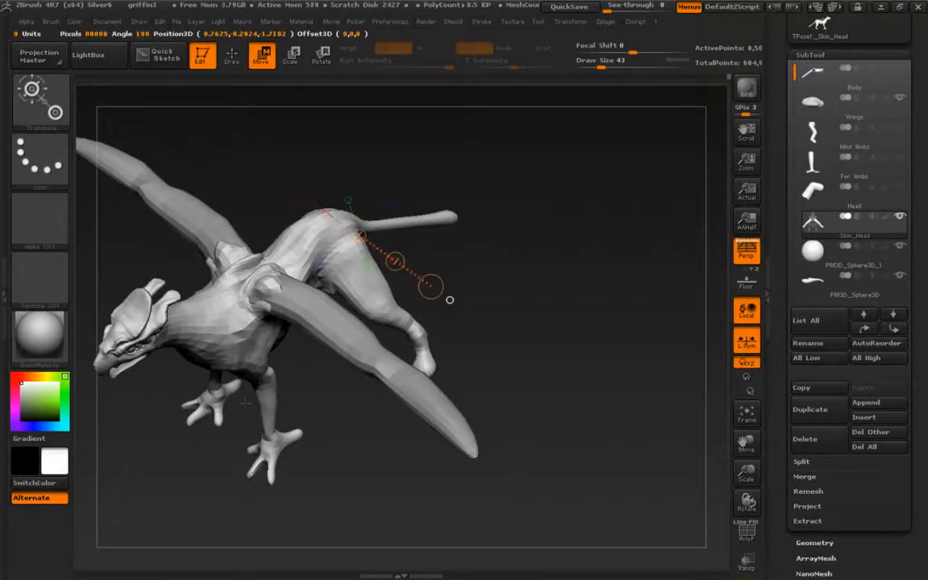
pyautogui.hotkey('shift', 'f')
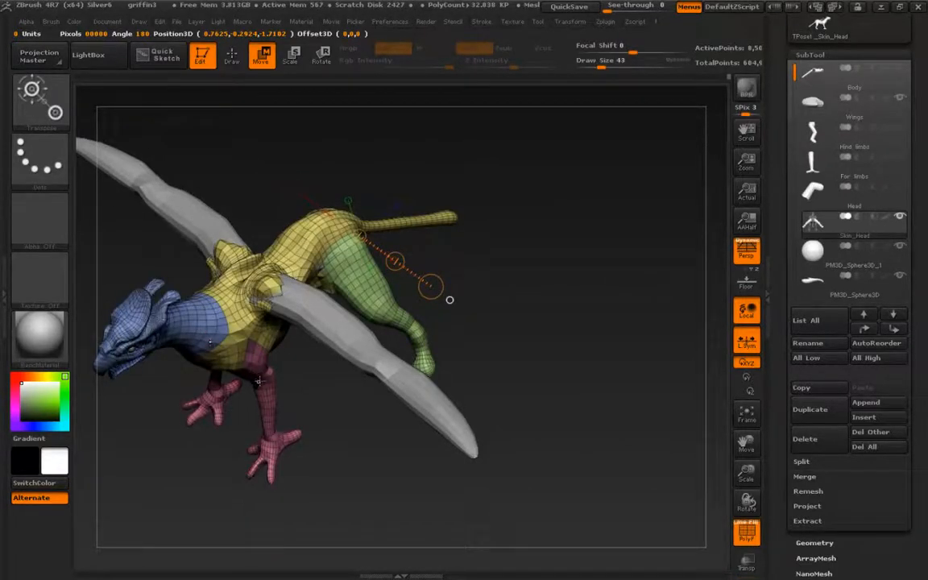
pyautogui.keyDown('ctrl'); pyautogui.click(265, 423); pyautogui.keyUp('ctrl')
pyautogui.moveTo(362, 234); pyautogui.dragTo(430, 284)
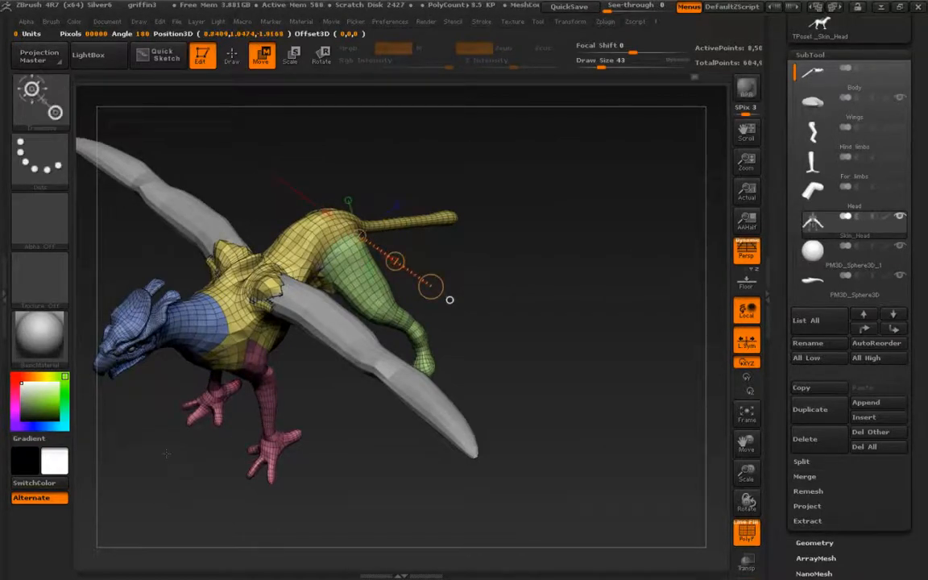
pyautogui.press('q')
pyautogui.press('w')
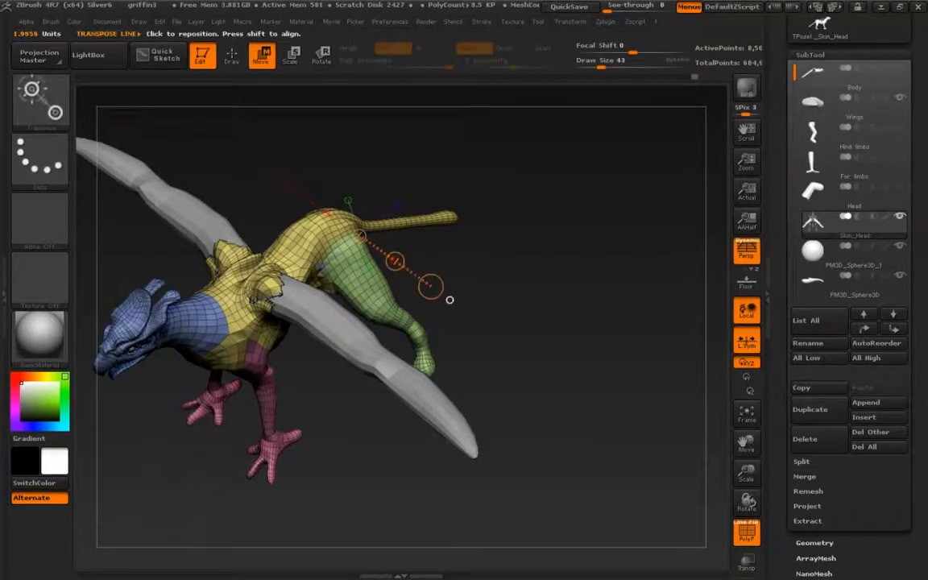
pyautogui.keyDown('ctrl'); pyautogui.click(283, 456); pyautogui.keyUp('ctrl')
pyautogui.moveTo(296, 481); pyautogui.dragTo(362, 362)
pyautogui.keyDown('alt'); pyautogui.moveTo(139, 325); pyautogui.dragTo(251, 339); pyautogui.keyUp('alt')
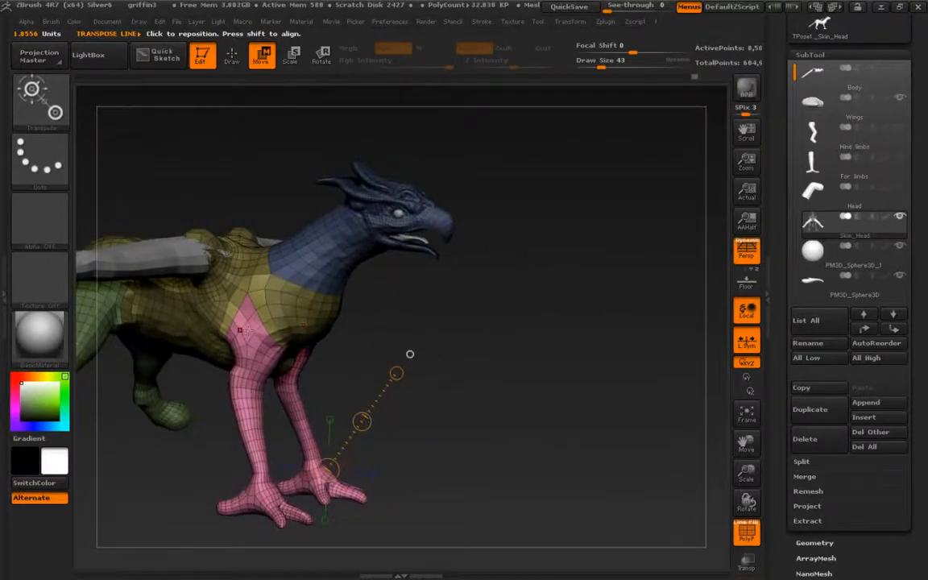
# Step: Try to rotate the front legs outward about the shoulders in front view with Transpose
pyautogui.moveTo(197, 300); pyautogui.dragTo(255, 261)
pyautogui.press('r')
pyautogui.hotkey('ctrl', 'z')
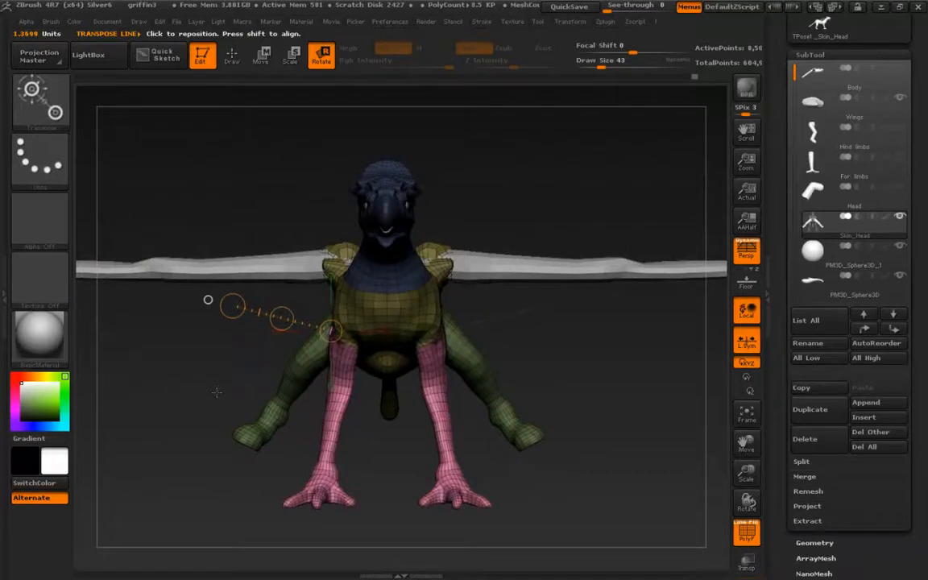
pyautogui.moveTo(274, 320); pyautogui.dragTo(260, 278)
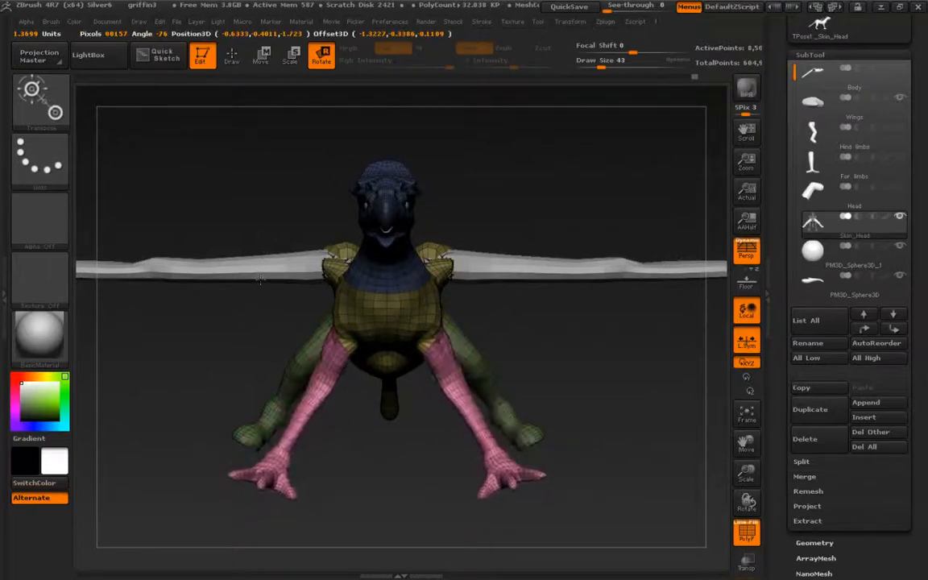
pyautogui.hotkey('ctrl', 'z')
pyautogui.hotkey('ctrl', 'z')
# Step: Quick-save the project and extend the Skin_Head mask over the upper shoulder part of the front-leg polygroup in side view
pyautogui.hotkey('ctrl', 's')
pyautogui.moveTo(188, 436); pyautogui.dragTo(314, 381)
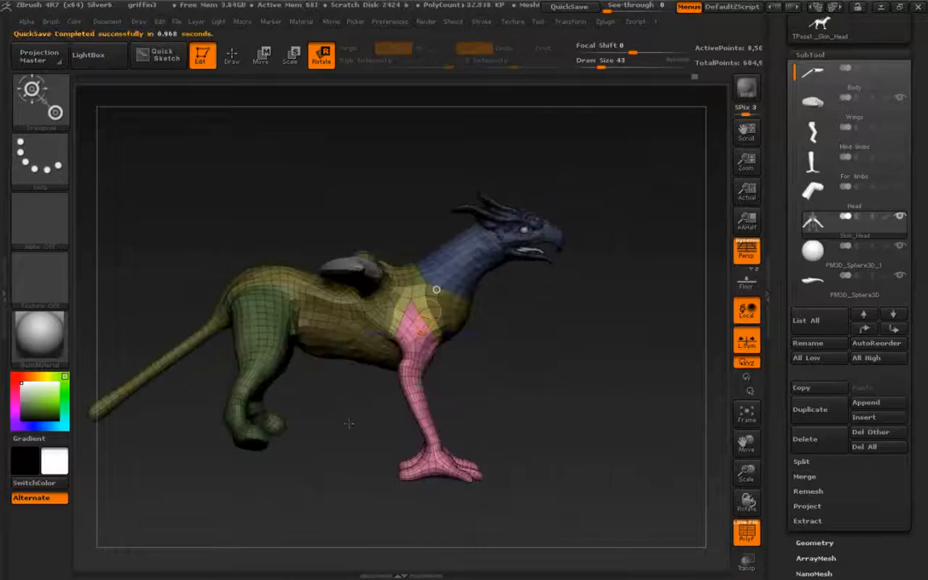
pyautogui.press('w')
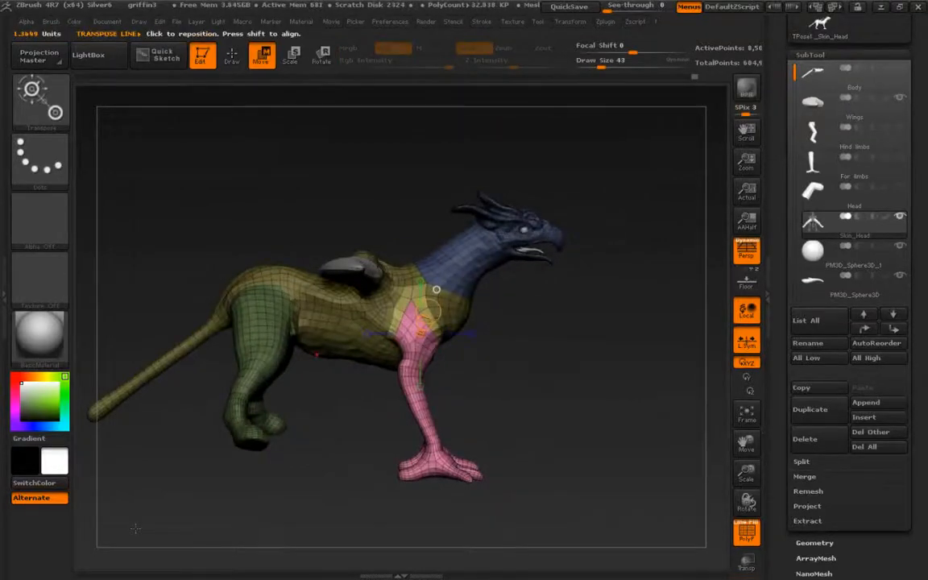
pyautogui.keyDown('ctrl'); pyautogui.moveTo(413, 200); pyautogui.dragTo(424, 332); pyautogui.keyUp('ctrl')
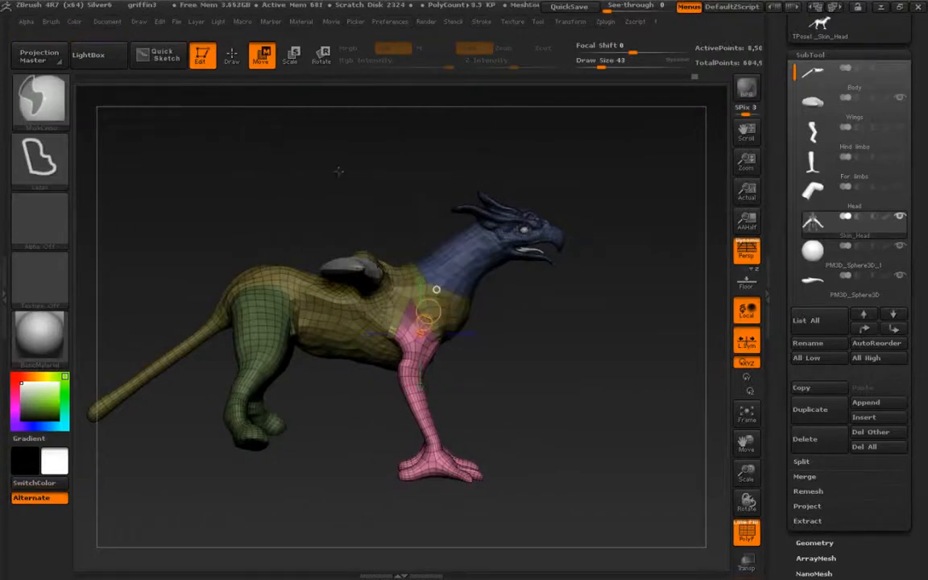
pyautogui.press('q')
pyautogui.keyDown('ctrl'); pyautogui.click(366, 394); pyautogui.keyUp('ctrl')
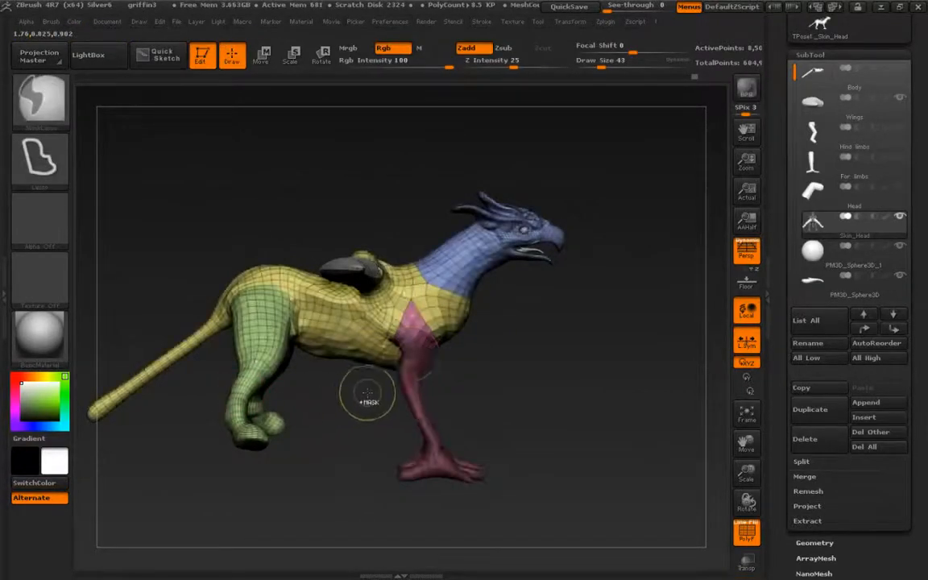
pyautogui.keyDown('ctrl'); pyautogui.click(361, 388); pyautogui.keyUp('ctrl')
# Step: Rotate the front legs outward about the shoulders in front view with Transpose
pyautogui.keyDown('shift'); pyautogui.moveTo(356, 420); pyautogui.dragTo(269, 407); pyautogui.keyUp('shift')
pyautogui.press('r')
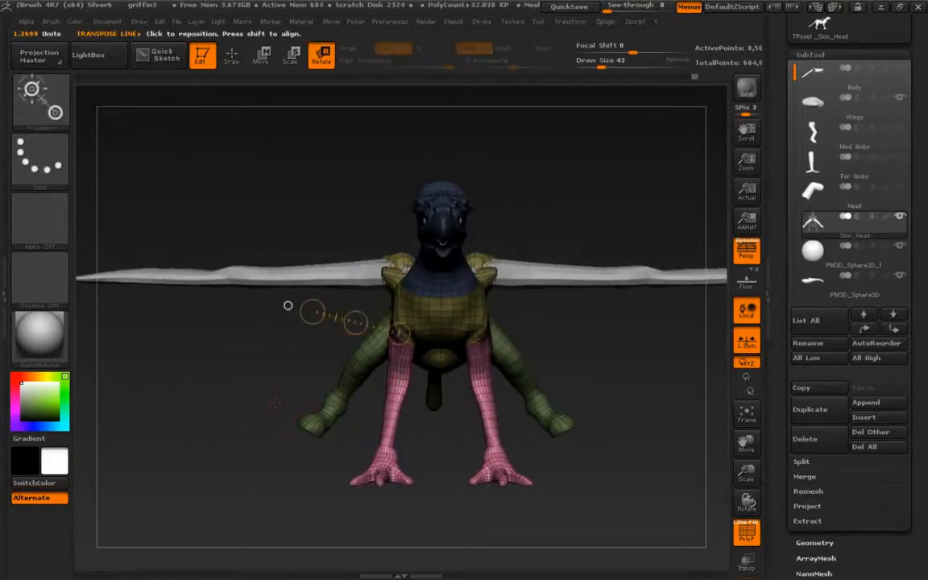
pyautogui.moveTo(313, 312); pyautogui.dragTo(334, 261)
pyautogui.hotkey('ctrl', 'z')
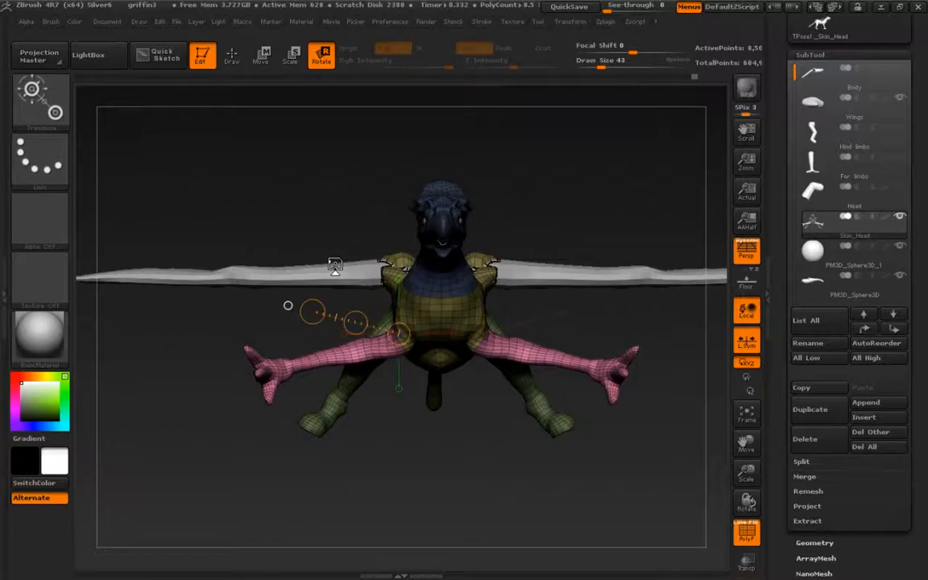
pyautogui.moveTo(313, 312); pyautogui.dragTo(321, 352)
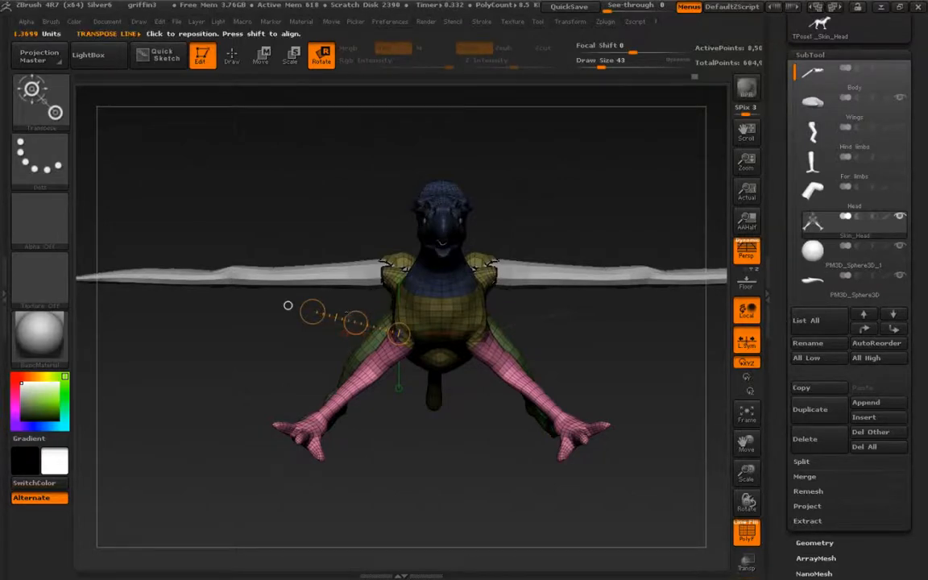
# Step: Undo and fine-tune the outward spread of the front legs with Transpose Rotate
pyautogui.press('w')
pyautogui.moveTo(355, 323); pyautogui.dragTo(352, 322)
pyautogui.moveTo(399, 333)
pyautogui.mouseDown()
pyautogui.moveTo(313, 312)
pyautogui.moveTo(313, 321)
pyautogui.mouseUp()
pyautogui.press('r')
pyautogui.hotkey('ctrl', 'z')
pyautogui.press('q')
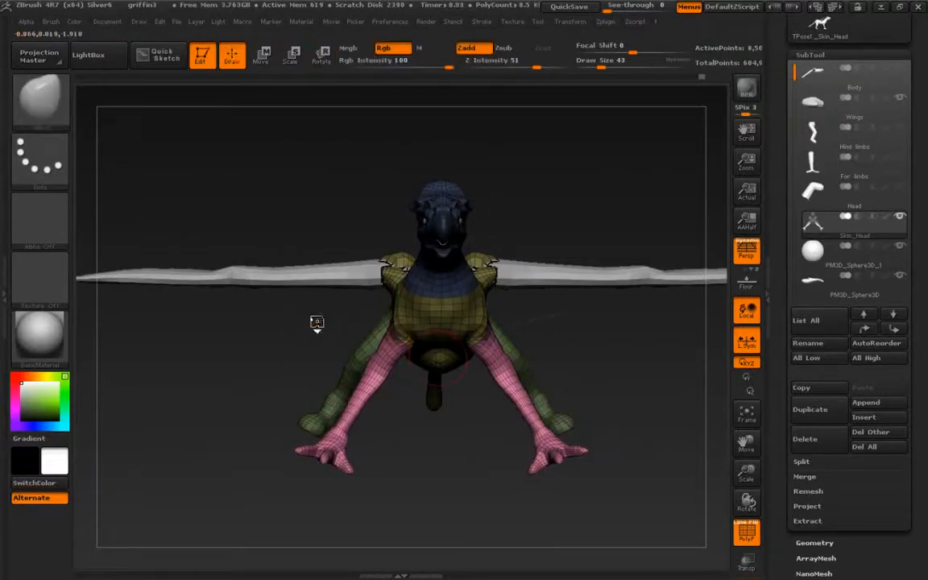
pyautogui.press('r')
pyautogui.moveTo(311, 312); pyautogui.dragTo(313, 303)
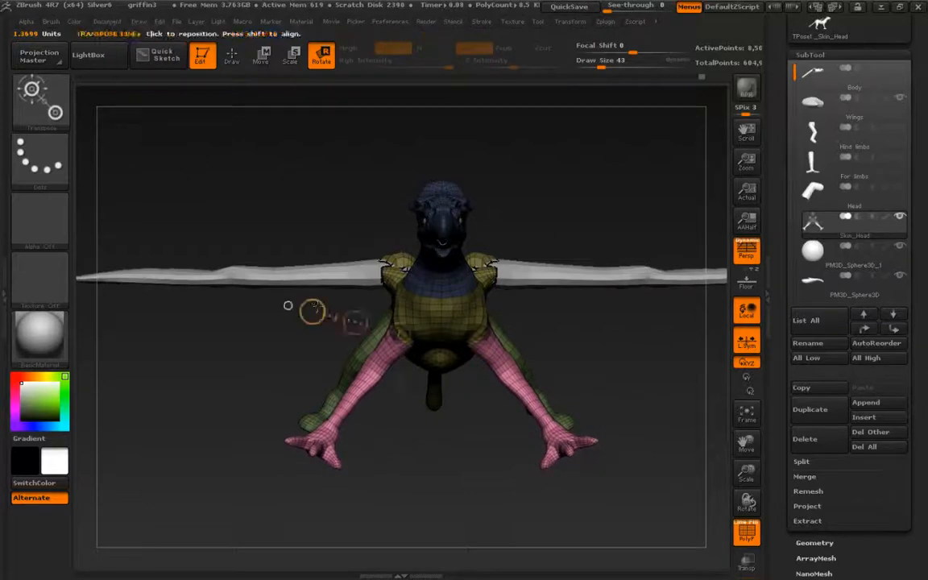
# Step: Mask everything on the Skin_Head mesh except the tail in side view, using a lasso mask and inverting it
pyautogui.press('q')
pyautogui.moveTo(185, 462); pyautogui.dragTo(174, 405)
pyautogui.keyDown('ctrl'); pyautogui.click(141, 324); pyautogui.keyUp('ctrl')
pyautogui.moveTo(155, 320)
pyautogui.keyDown('ctrl'); pyautogui.mouseDown()
pyautogui.moveTo(222, 419)
pyautogui.moveTo(348, 345)
pyautogui.moveTo(328, 274)
pyautogui.moveTo(326, 201)
pyautogui.mouseUp(); pyautogui.keyUp('ctrl')
pyautogui.keyDown('ctrl'); pyautogui.click(290, 275); pyautogui.keyUp('ctrl')
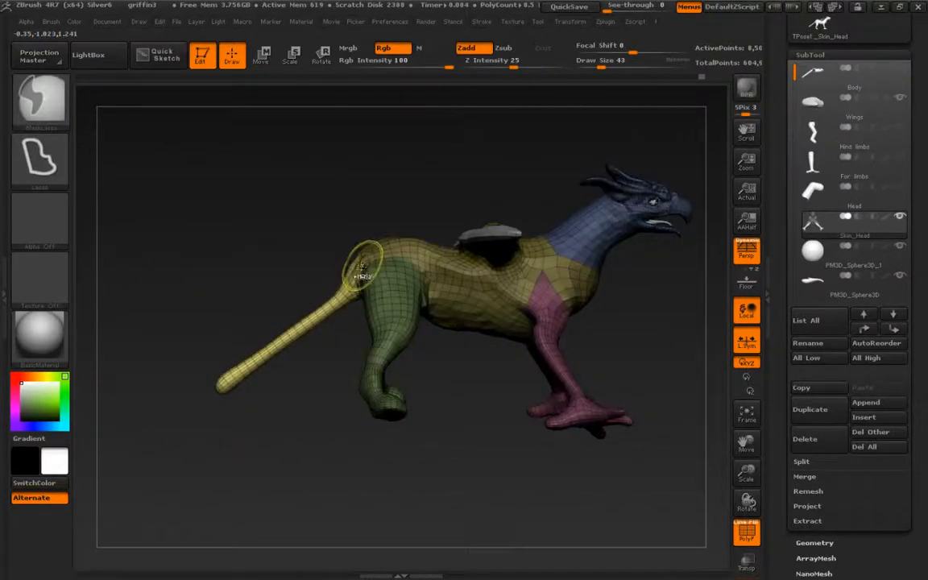
pyautogui.keyDown('ctrl'); pyautogui.click(280, 265); pyautogui.keyUp('ctrl')
pyautogui.keyDown('ctrl'); pyautogui.click(294, 254); pyautogui.keyUp('ctrl')
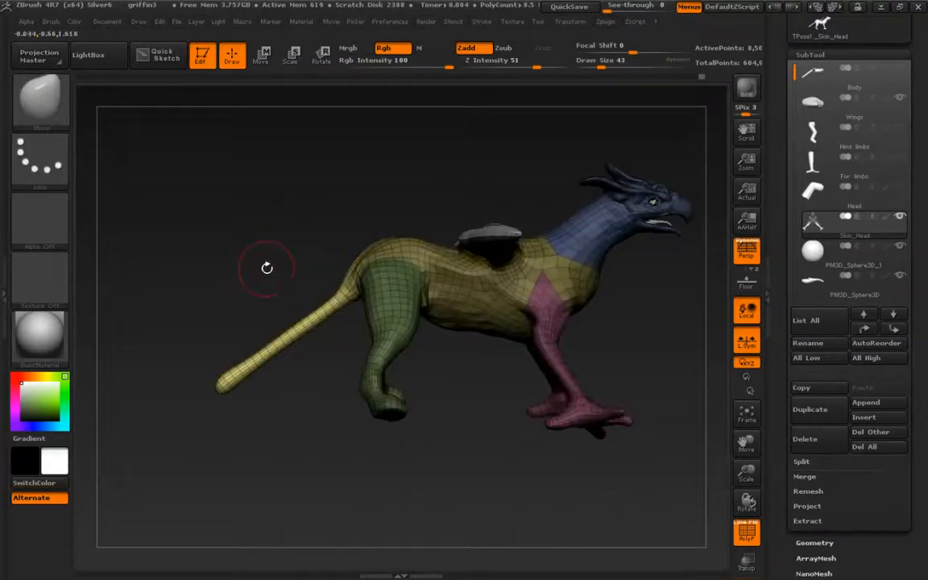
# Step: Rotate the tail up about its base to a nearly horizontal position with Transpose and clear the mask
pyautogui.press('r')
pyautogui.moveTo(352, 276)
pyautogui.mouseDown()
pyautogui.moveTo(217, 277)
pyautogui.moveTo(197, 250)
pyautogui.moveTo(215, 184)
pyautogui.moveTo(224, 185)
pyautogui.moveTo(233, 281)
pyautogui.moveTo(209, 489)
pyautogui.moveTo(224, 452)
pyautogui.moveTo(196, 491)
pyautogui.moveTo(230, 394)
pyautogui.moveTo(262, 358)
pyautogui.mouseUp()
pyautogui.press('q')
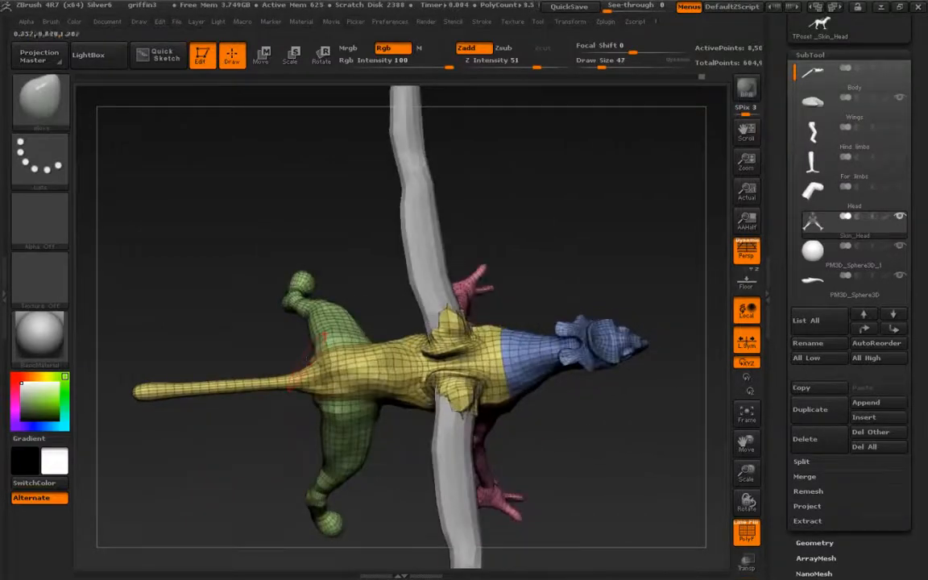
pyautogui.moveTo(250, 452)
pyautogui.mouseDown()
pyautogui.moveTo(268, 298)
pyautogui.moveTo(253, 331)
pyautogui.mouseUp()
# Step: Turn off the PolyFrame display and raise the subdivision levels of the Skin_Head and Wings subtools
pyautogui.hotkey('shift', 'f')
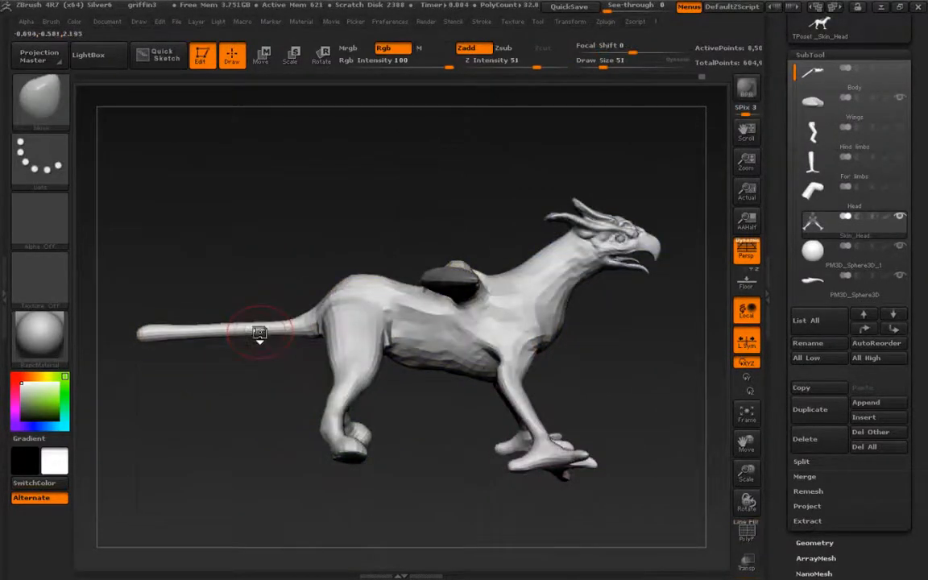
pyautogui.press('d')
pyautogui.moveTo(259, 330); pyautogui.dragTo(244, 488)
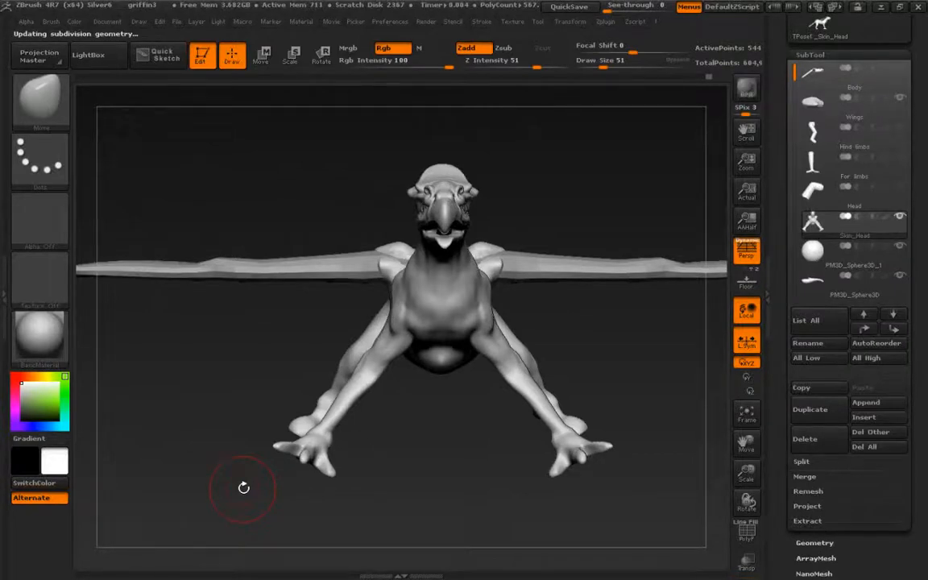
pyautogui.moveTo(226, 345); pyautogui.dragTo(222, 368)
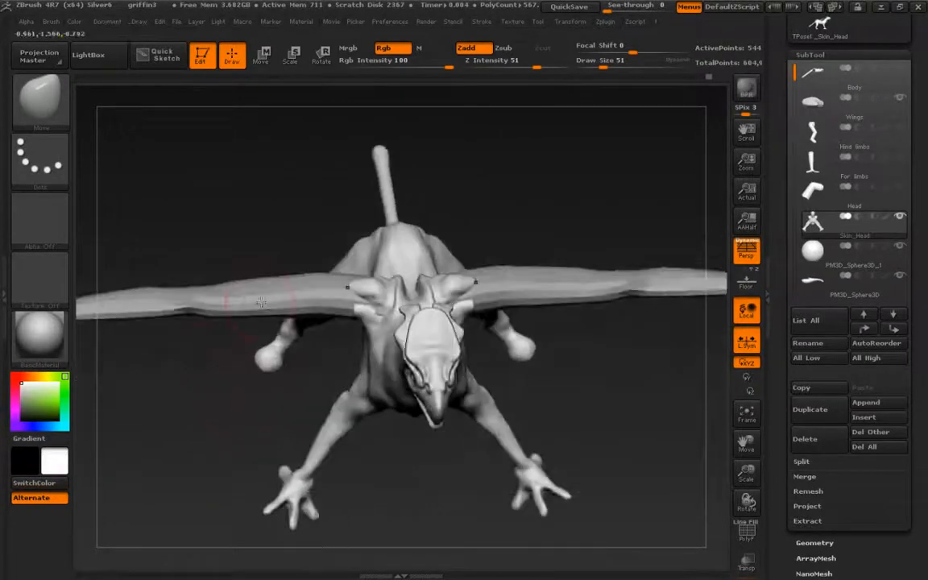
pyautogui.keyDown('alt'); pyautogui.click(244, 319); pyautogui.keyUp('alt')
pyautogui.press('d')
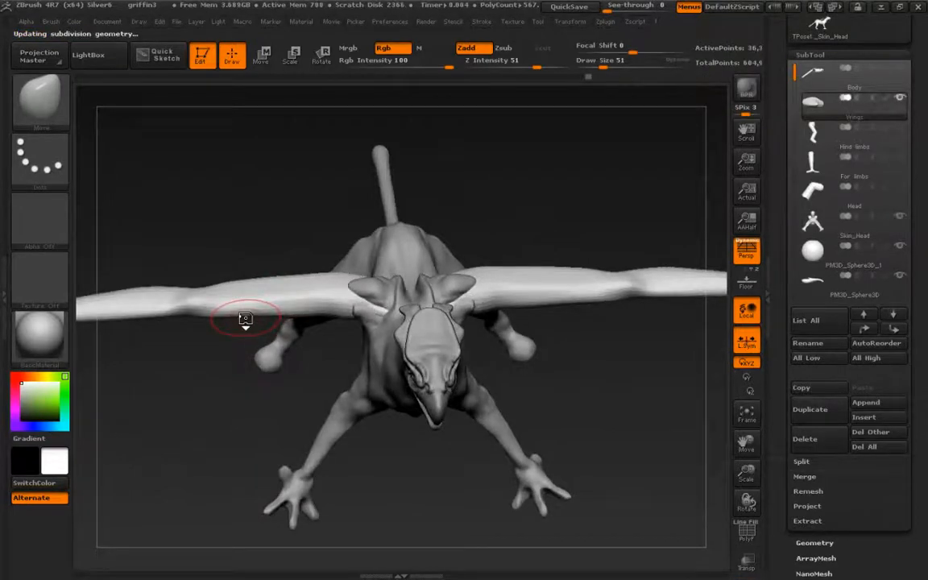
pyautogui.moveTo(244, 318); pyautogui.dragTo(124, 397)
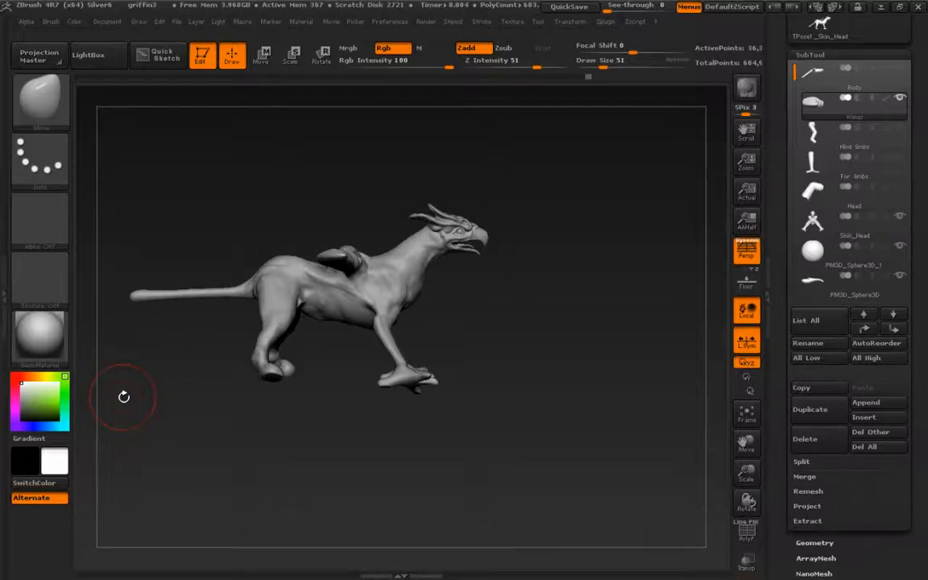
# Step: Divide the Wings mesh one more time to add another subdivision level
pyautogui.moveTo(779, 467); pyautogui.dragTo(779, 311)
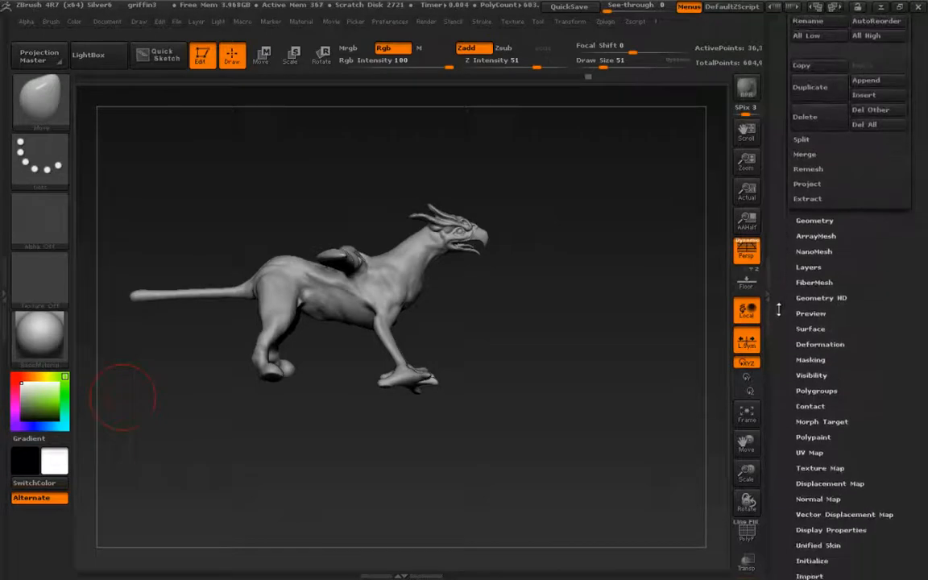
pyautogui.moveTo(779, 79); pyautogui.dragTo(782, 208)
pyautogui.press('ctrl')
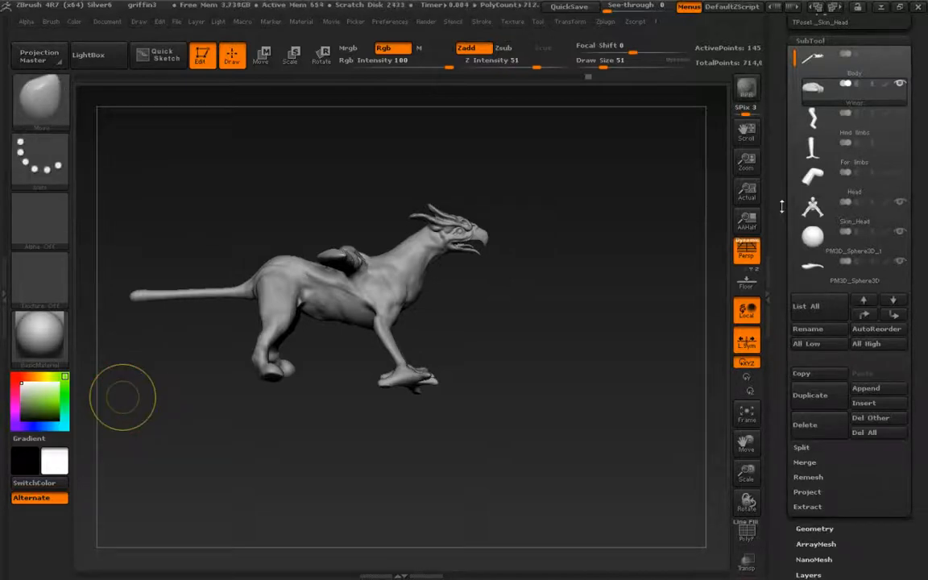
# Step: Switch to the Skin_Head subtool and make the Move brush active
pyautogui.click(814, 203)
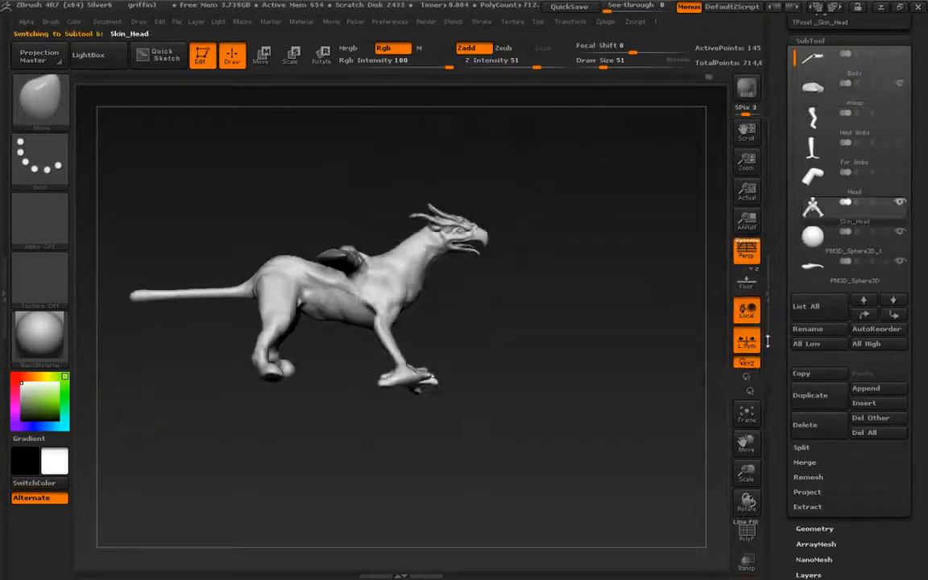
pyautogui.press('b')
pyautogui.press('c')
pyautogui.press('b')
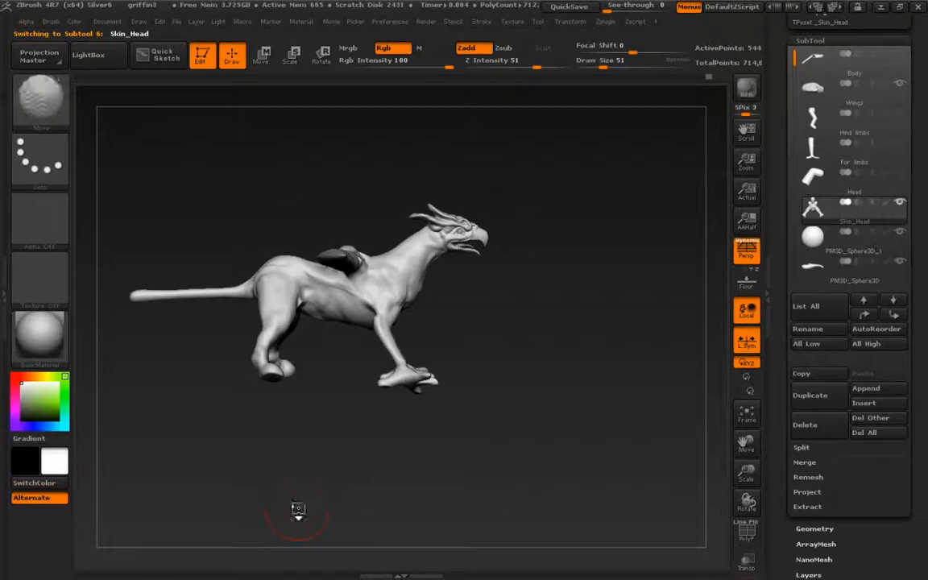
pyautogui.press('b')
pyautogui.press('m')
pyautogui.press('v')
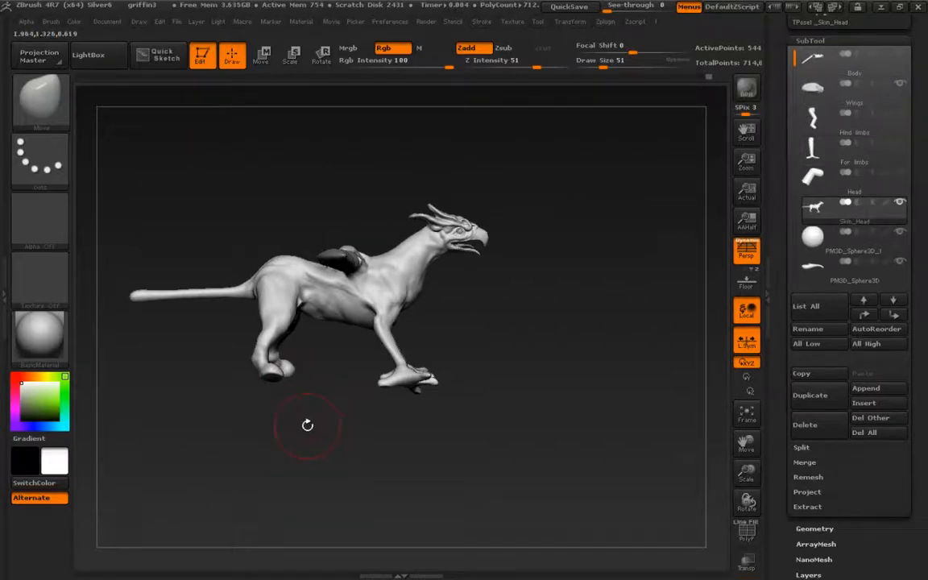
pyautogui.moveTo(307, 425)
pyautogui.mouseDown()
pyautogui.moveTo(241, 432)
pyautogui.moveTo(296, 433)
pyautogui.mouseUp()
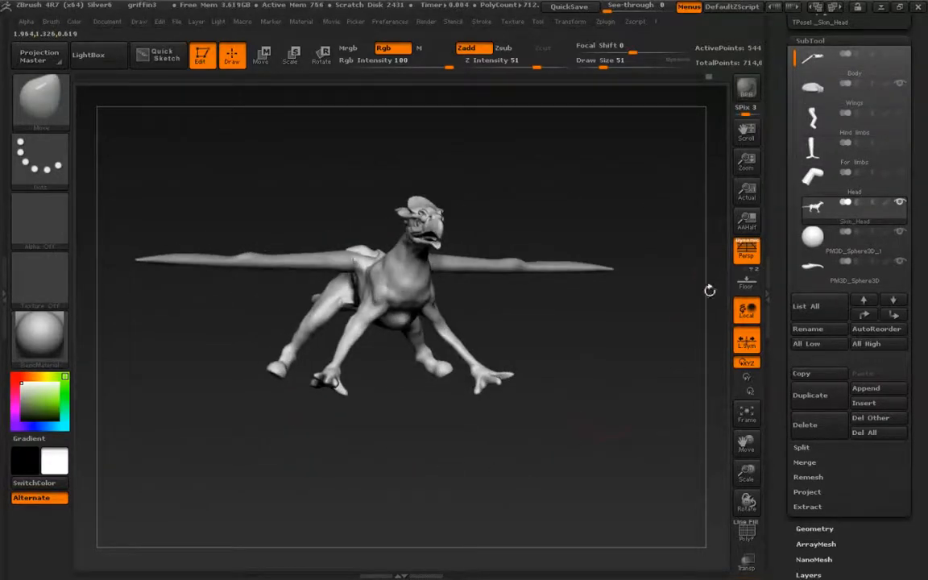
# Step: Select the PM3D_Sphere3D_1 subtool and turn off the Grp option in its export settings
pyautogui.click(813, 237)
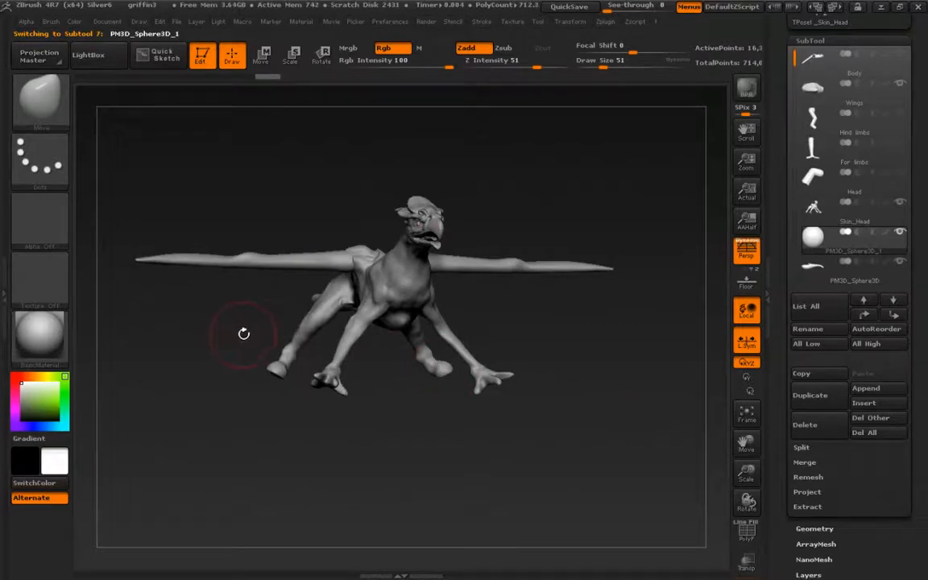
pyautogui.press('ctrl')
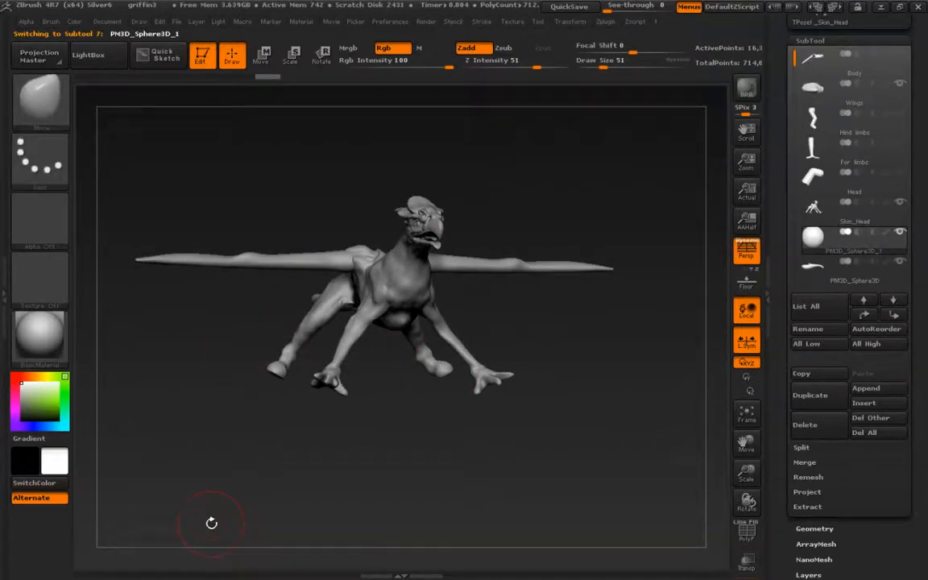
pyautogui.scroll(-2, 784, 439)
pyautogui.moveTo(781, 343); pyautogui.dragTo(782, 352)
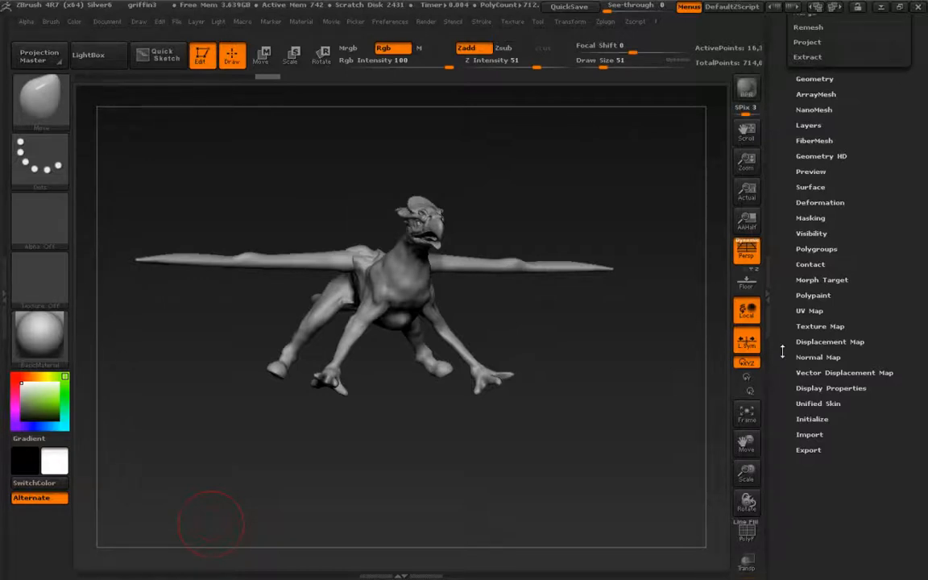
pyautogui.click(806, 450)
pyautogui.moveTo(818, 378); pyautogui.dragTo(814, 494)
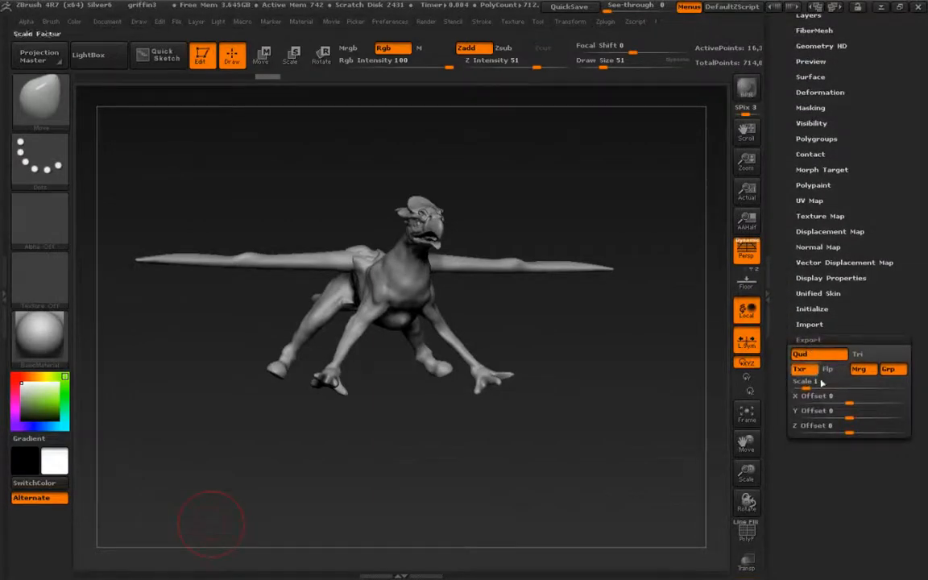
pyautogui.click(889, 369)
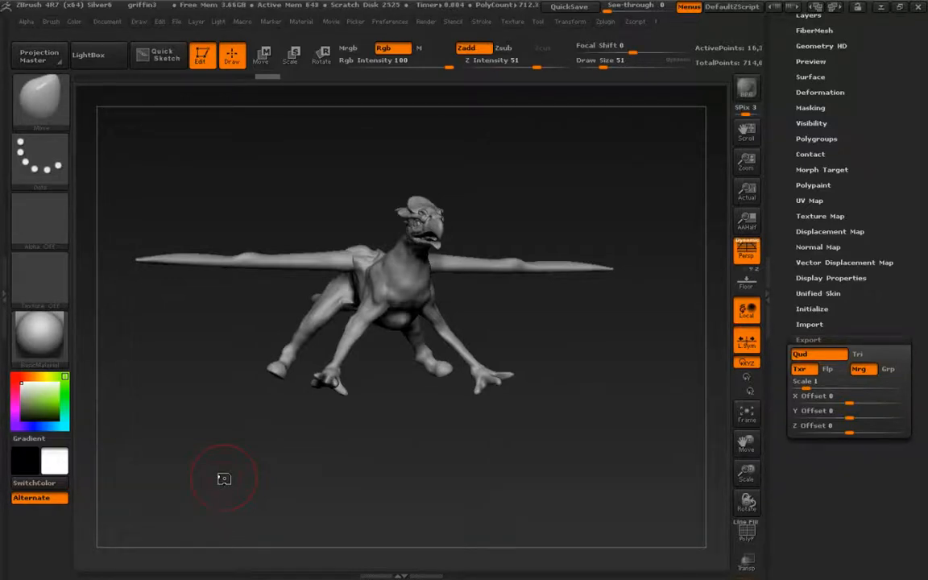
pyautogui.click(684, 321)
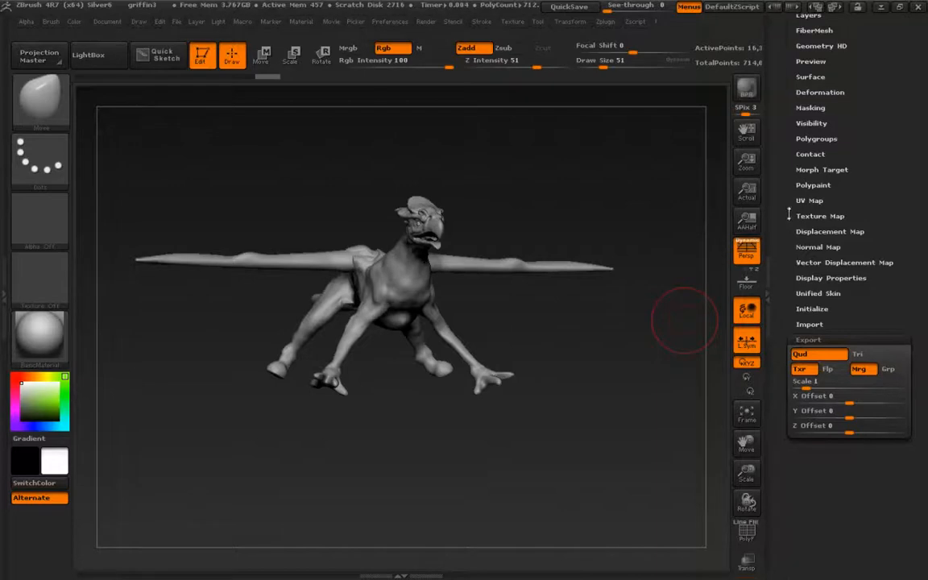
# Step: Check the export settings of the Skin_Head and Wings subtools
pyautogui.moveTo(789, 214); pyautogui.dragTo(787, 404)
pyautogui.click(398, 256)
pyautogui.keyDown('alt'); pyautogui.click(402, 264); pyautogui.keyUp('alt')
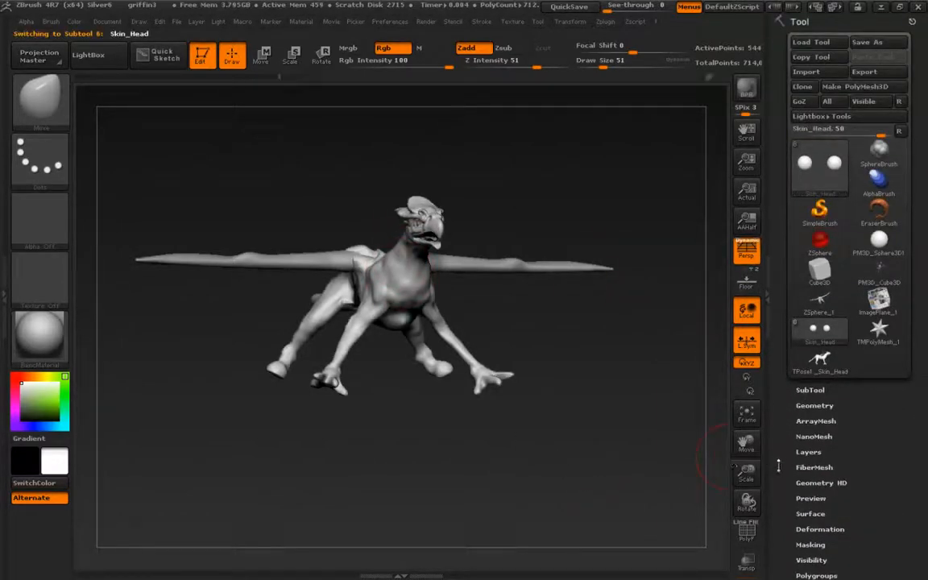
pyautogui.moveTo(786, 481); pyautogui.dragTo(781, 355)
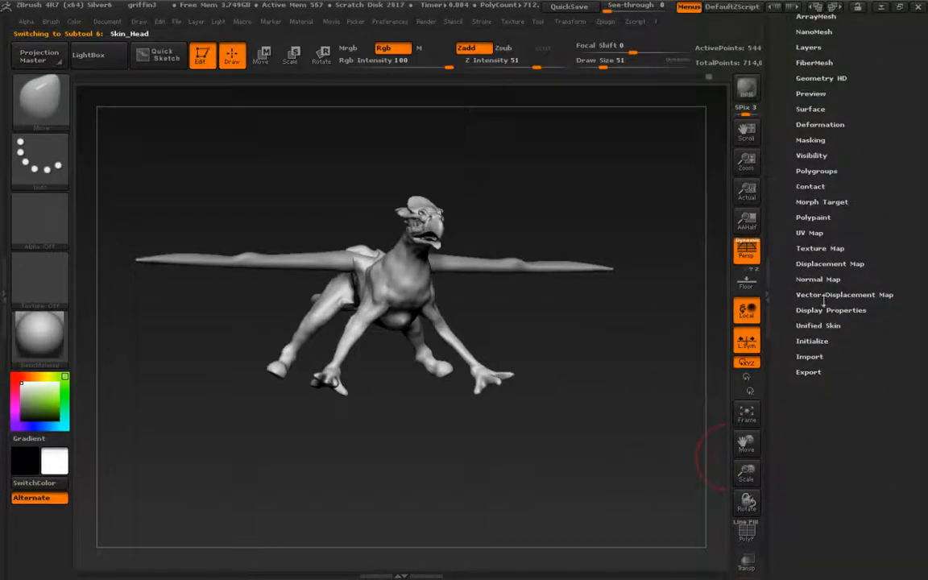
pyautogui.click(808, 371)
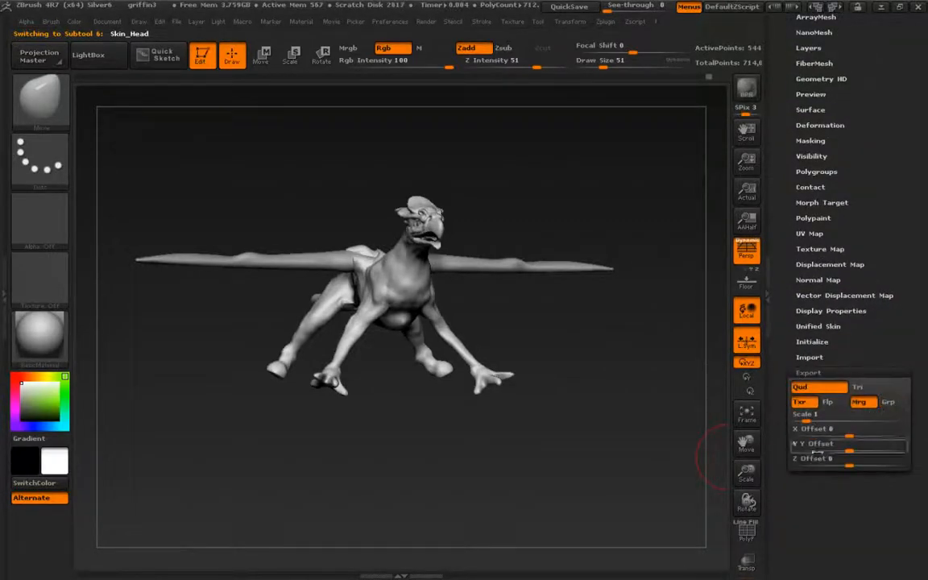
pyautogui.keyDown('alt'); pyautogui.click(313, 263); pyautogui.keyUp('alt')
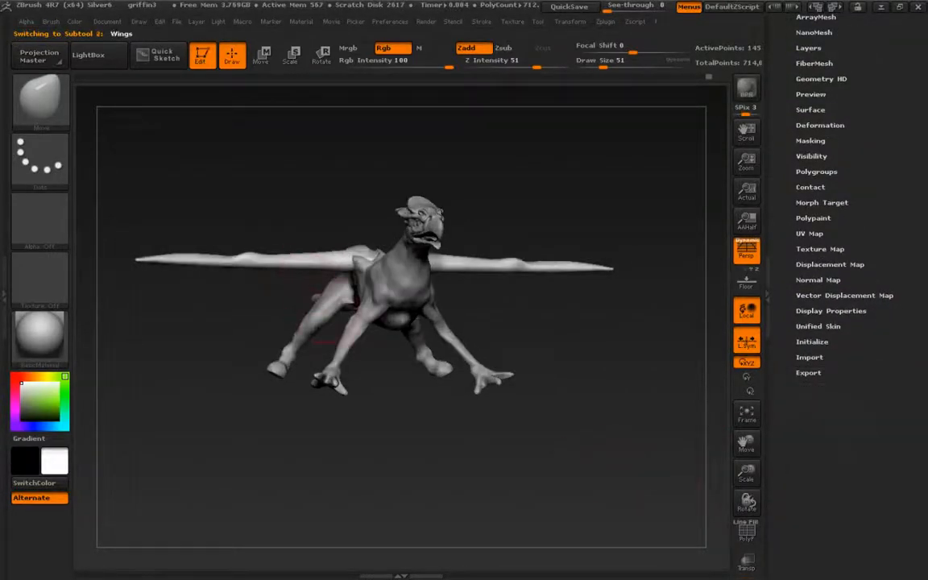
pyautogui.click(815, 375)
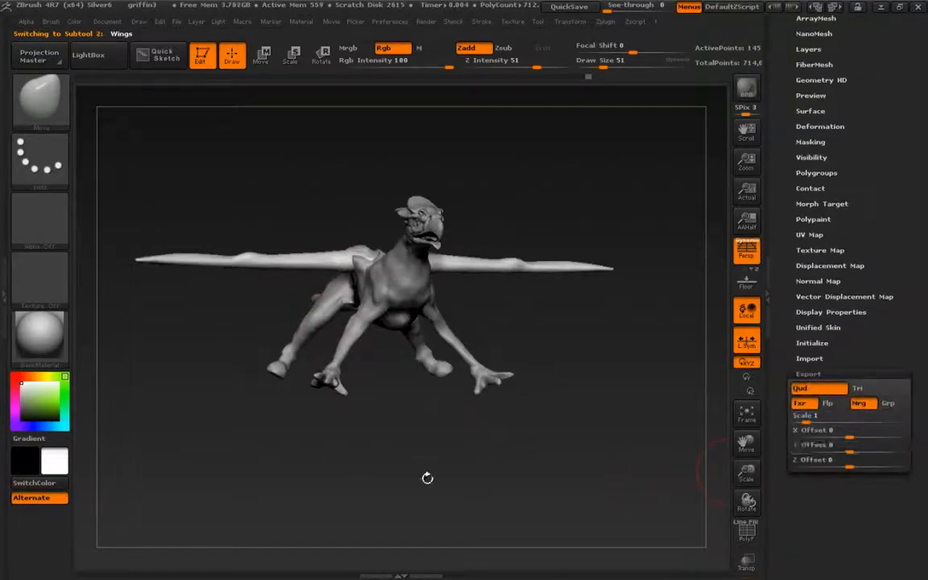
pyautogui.moveTo(787, 124); pyautogui.dragTo(779, 237)
pyautogui.click(805, 306)
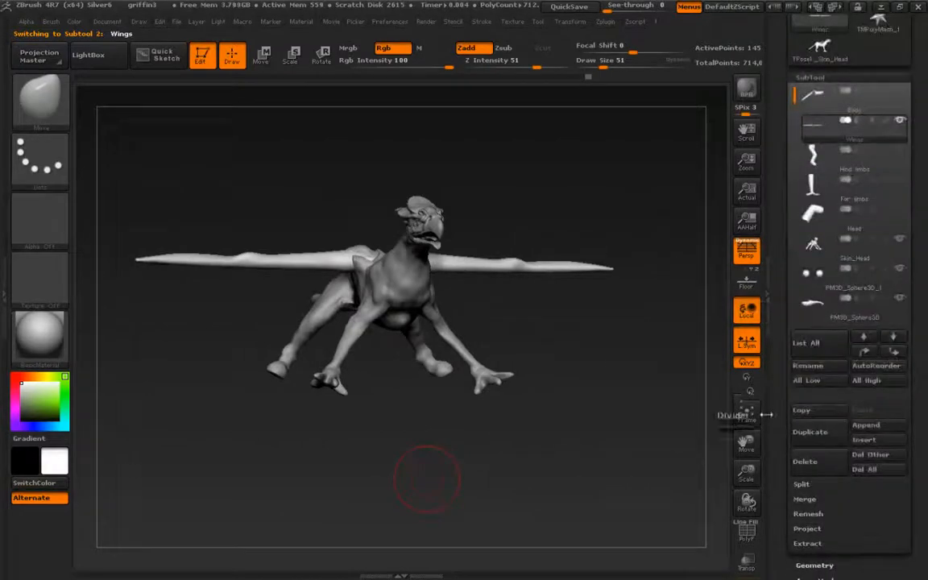
pyautogui.moveTo(780, 141); pyautogui.dragTo(784, 279)
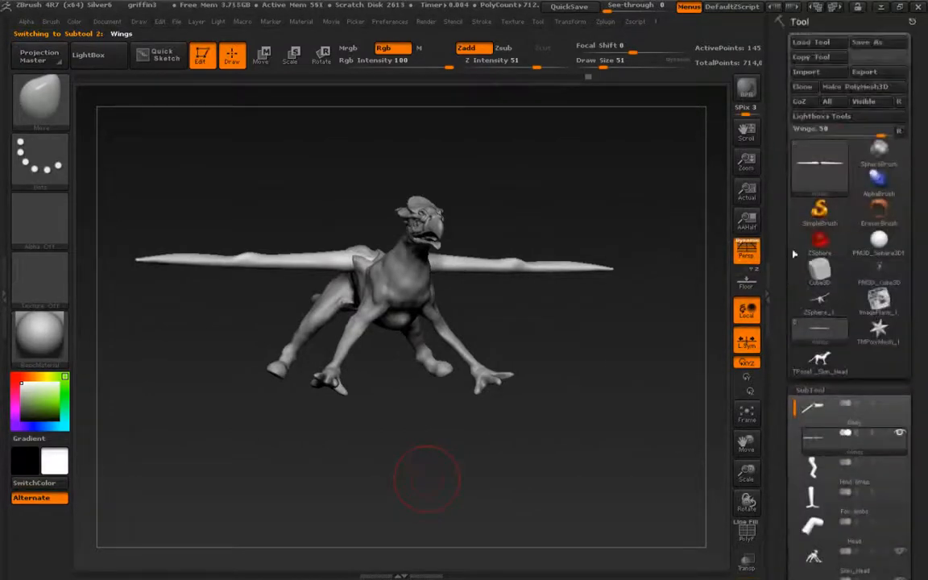
pyautogui.click(866, 79)
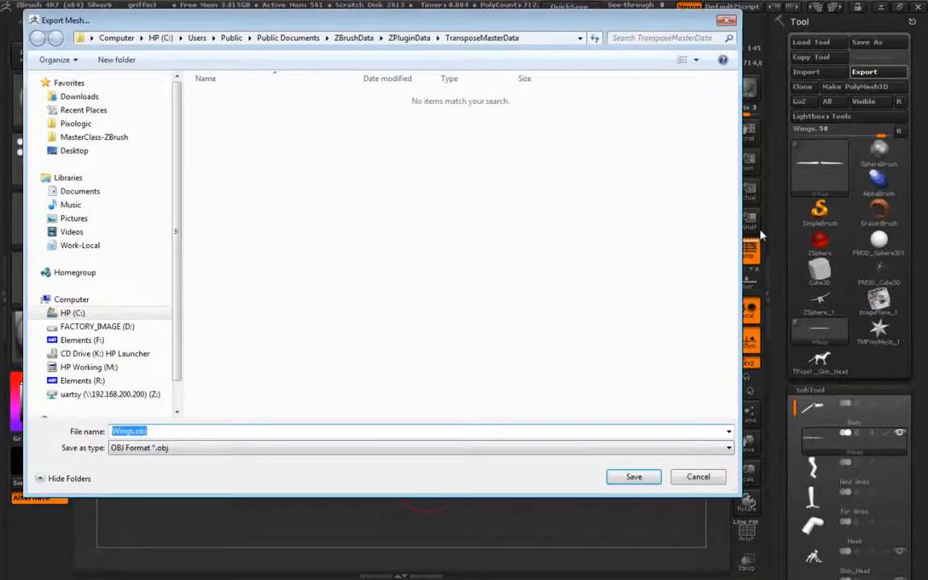
pyautogui.click(691, 482)
# Step: Lower the Skin_Head subtool's subdivision level and lasso a mask over the griffin's head from the side
pyautogui.moveTo(611, 531); pyautogui.dragTo(729, 528)
pyautogui.keyDown('alt'); pyautogui.moveTo(398, 397); pyautogui.dragTo(401, 467); pyautogui.keyUp('alt')
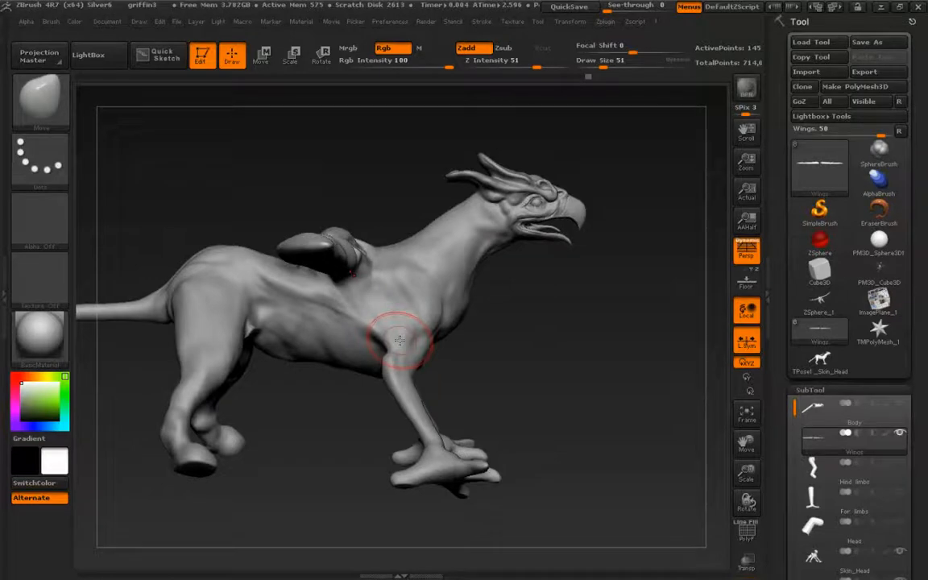
pyautogui.keyDown('alt'); pyautogui.click(399, 342); pyautogui.keyUp('alt')
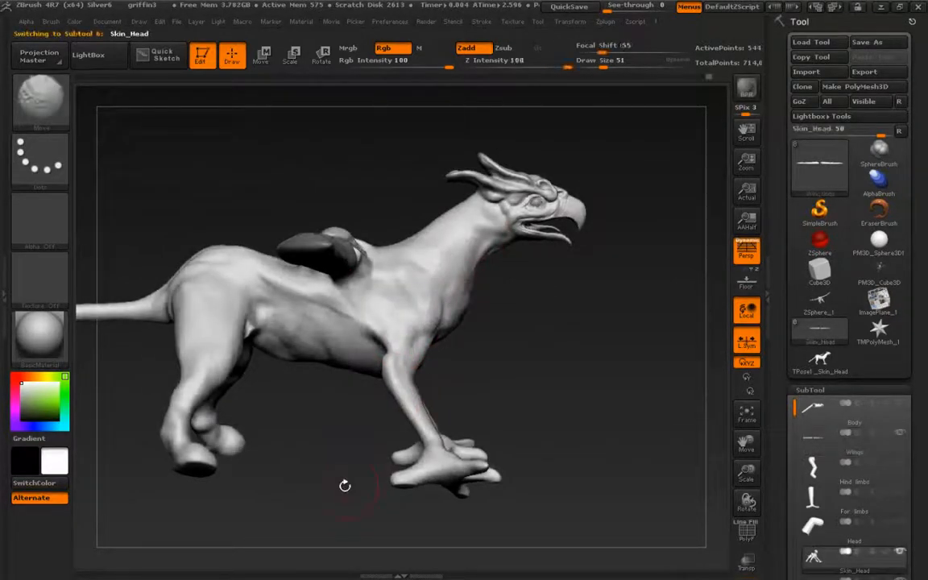
pyautogui.hotkey('shift', 'd')
pyautogui.press('ctrl')
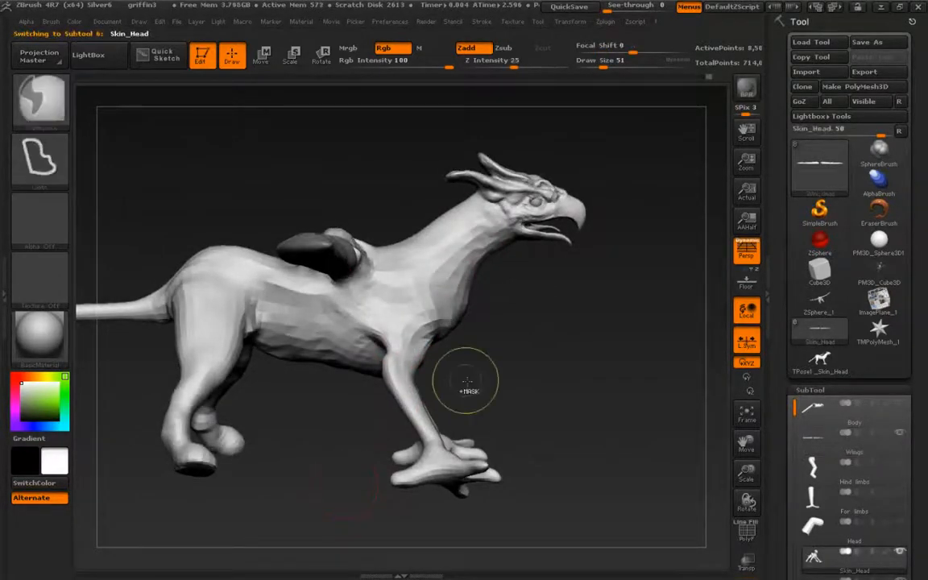
pyautogui.moveTo(571, 299)
pyautogui.keyDown('ctrl'); pyautogui.mouseDown()
pyautogui.moveTo(399, 169)
pyautogui.moveTo(367, 115)
pyautogui.moveTo(573, 278)
pyautogui.mouseUp(); pyautogui.keyUp('ctrl')
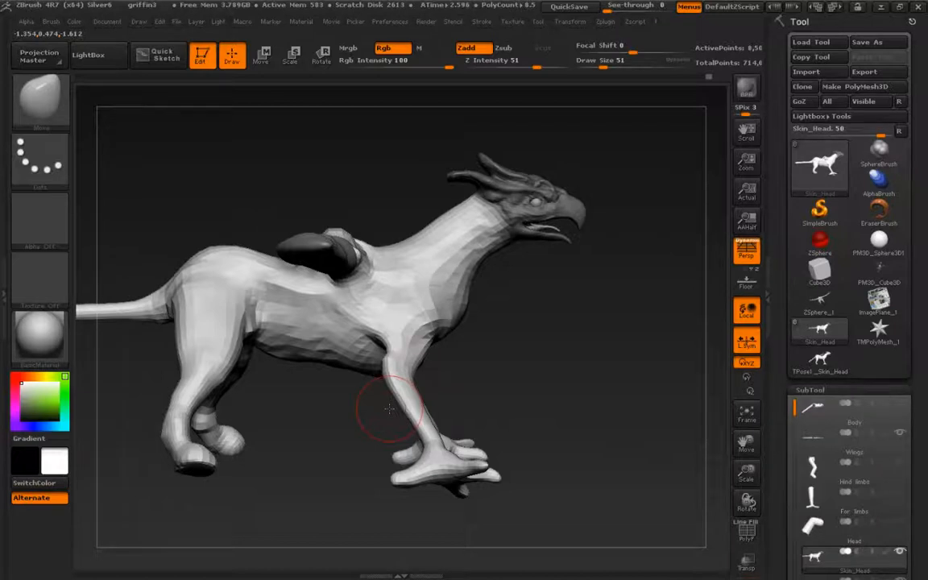
# Step: Blur the head mask's edge and invert it so only the head stays unmasked
pyautogui.press('shift')
pyautogui.keyDown('ctrl'); pyautogui.click(450, 202); pyautogui.keyUp('ctrl')
pyautogui.keyDown('ctrl'); pyautogui.click(491, 217); pyautogui.keyUp('ctrl')
pyautogui.keyDown('ctrl'); pyautogui.click(518, 301); pyautogui.keyUp('ctrl')
pyautogui.keyDown('ctrl'); pyautogui.click(456, 211); pyautogui.keyUp('ctrl')
pyautogui.keyDown('ctrl'); pyautogui.click(494, 270); pyautogui.keyUp('ctrl')
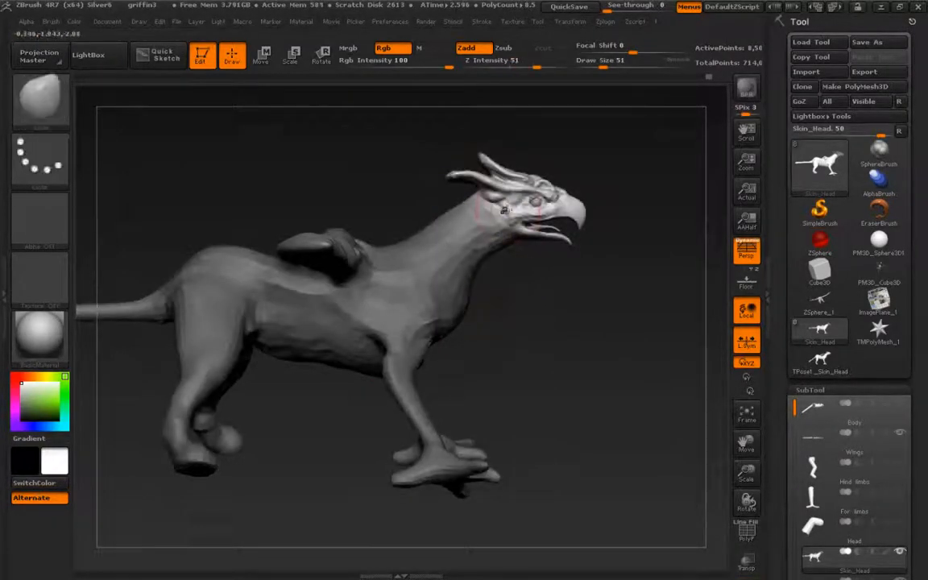
# Step: Turn off perspective and rotate the griffin's head upward with a Transpose line from the base of the skull
pyautogui.press('r')
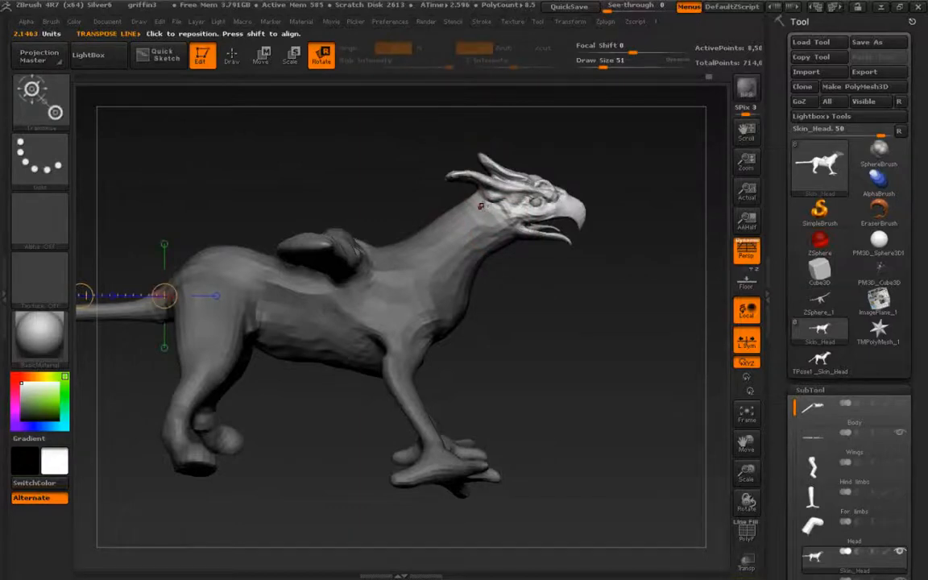
pyautogui.moveTo(481, 207)
pyautogui.mouseDown()
pyautogui.moveTo(541, 174)
pyautogui.moveTo(559, 126)
pyautogui.mouseUp()
pyautogui.press('p')
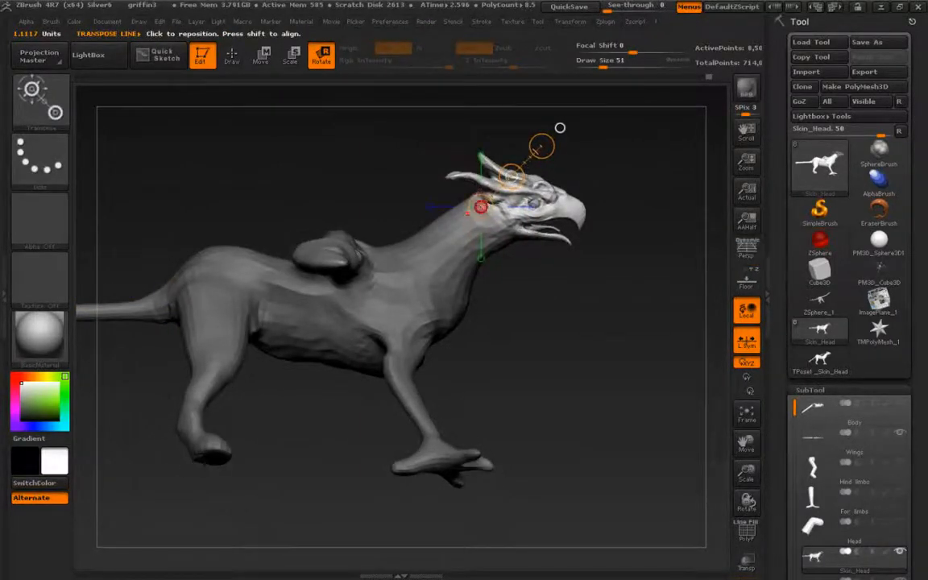
pyautogui.moveTo(472, 215); pyautogui.dragTo(364, 69)
pyautogui.moveTo(481, 207)
pyautogui.mouseDown()
pyautogui.moveTo(558, 153)
pyautogui.moveTo(520, 130)
pyautogui.mouseUp()
# Step: Realign the eyes (PM3D_Sphere3D_1) and the tongue (PM3D_Sphere3D) with the raised head using Transpose
pyautogui.moveTo(796, 409); pyautogui.dragTo(794, 499)
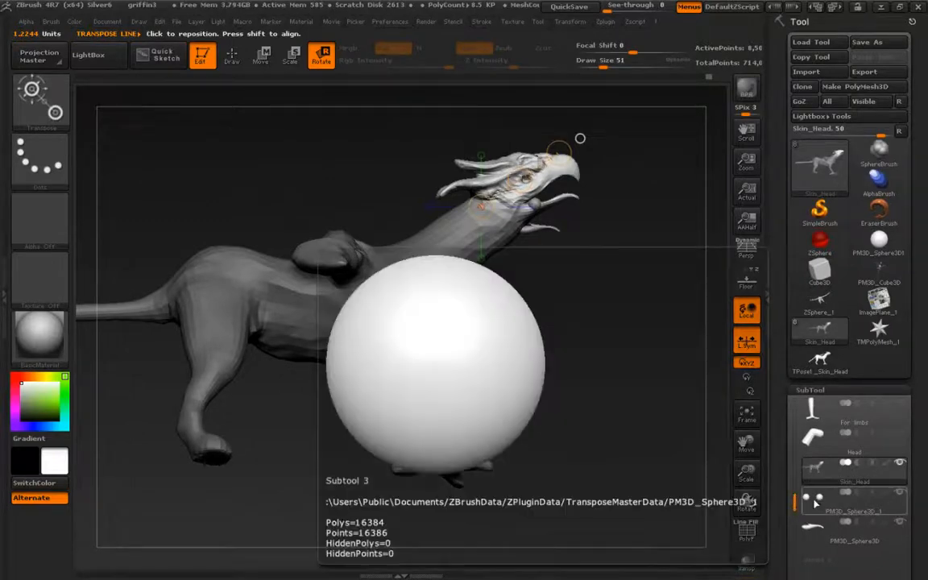
pyautogui.click(816, 503)
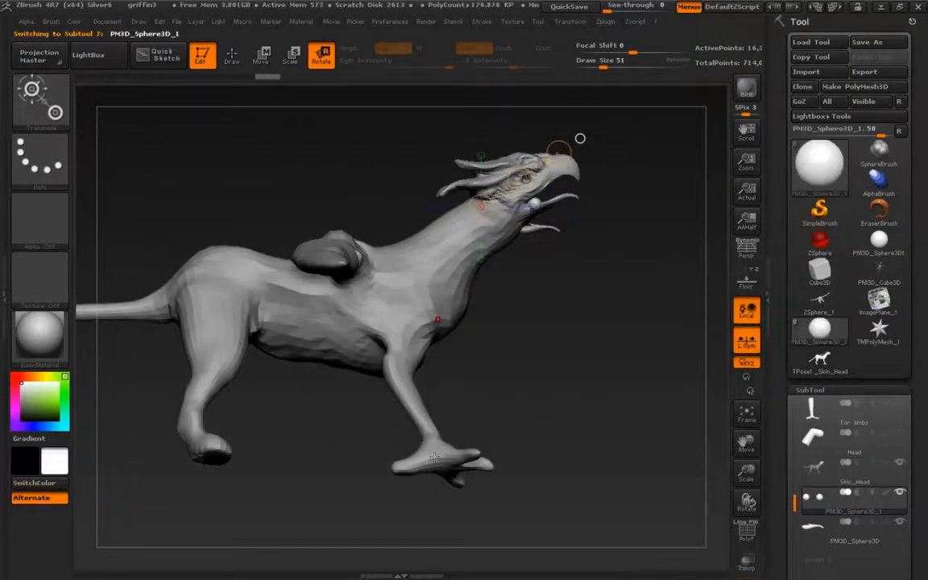
pyautogui.click(812, 528)
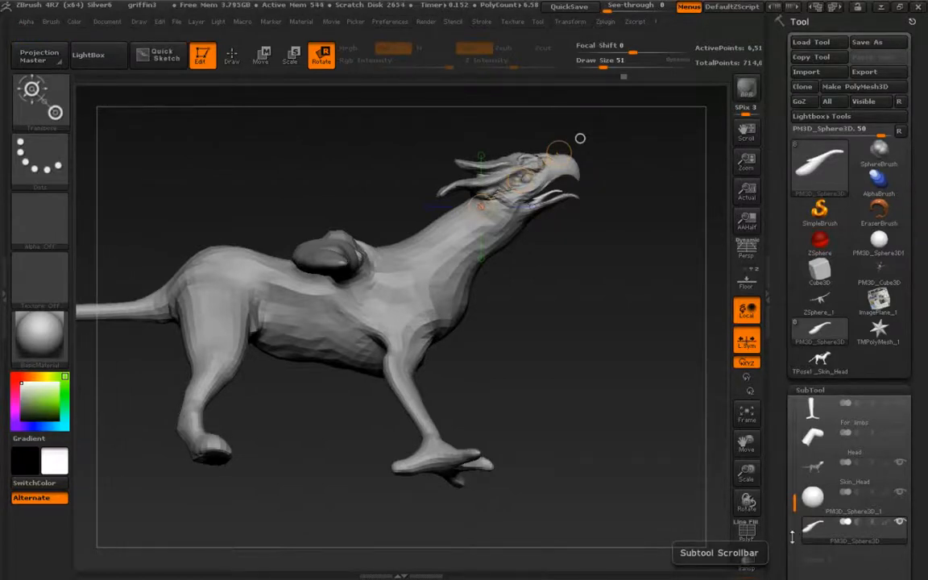
# Step: Return to Draw mode and turn off the Grp option in the tongue subtool's export settings
pyautogui.press('q')
pyautogui.moveTo(355, 298); pyautogui.dragTo(265, 315)
pyautogui.moveTo(783, 497); pyautogui.dragTo(782, 241)
pyautogui.click(806, 371)
pyautogui.moveTo(800, 379); pyautogui.dragTo(822, 519)
pyautogui.click(889, 319)
pyautogui.moveTo(788, 243); pyautogui.dragTo(786, 370)
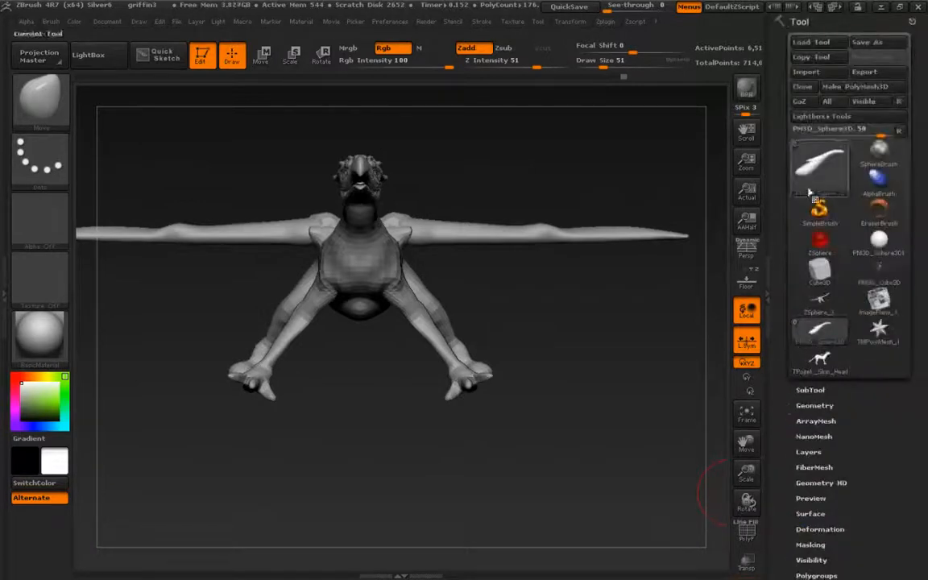
# Step: Export the tongue as tongue_MESH.obj into the to_maya folder inside the creature project folder on the Desktop
pyautogui.click(859, 71)
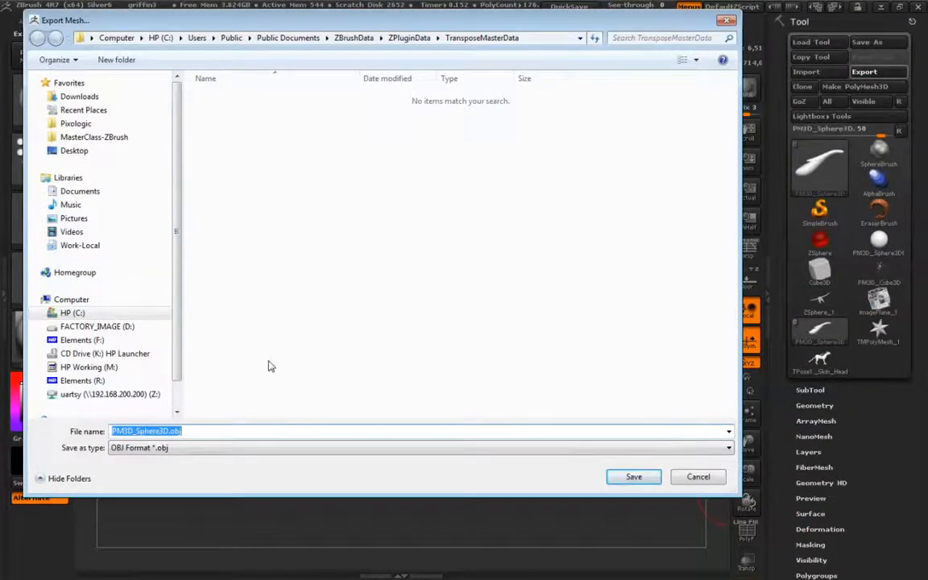
pyautogui.click(73, 152)
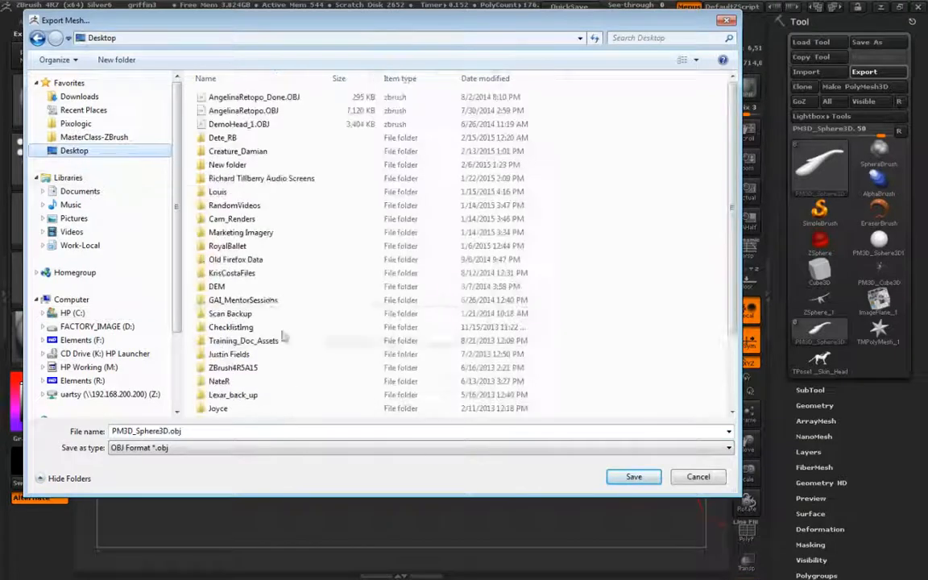
pyautogui.doubleClick(246, 150)
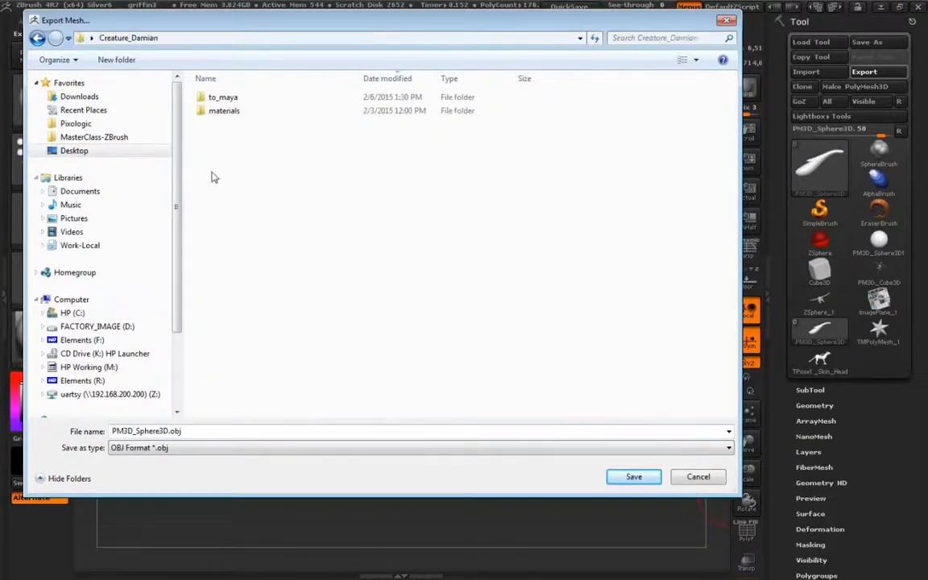
pyautogui.doubleClick(221, 97)
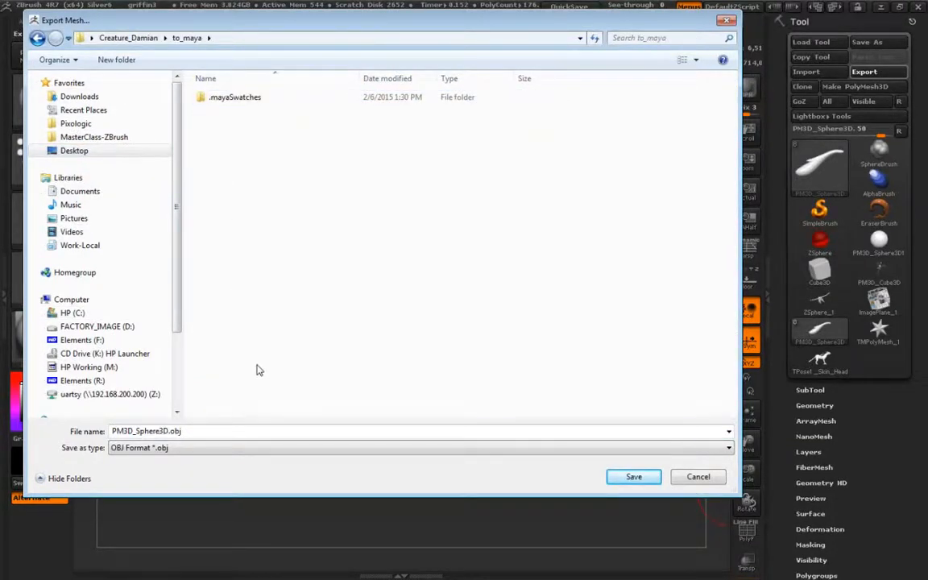
pyautogui.click(153, 448)
pyautogui.moveTo(167, 432); pyautogui.dragTo(85, 429)
pyautogui.click(166, 431)
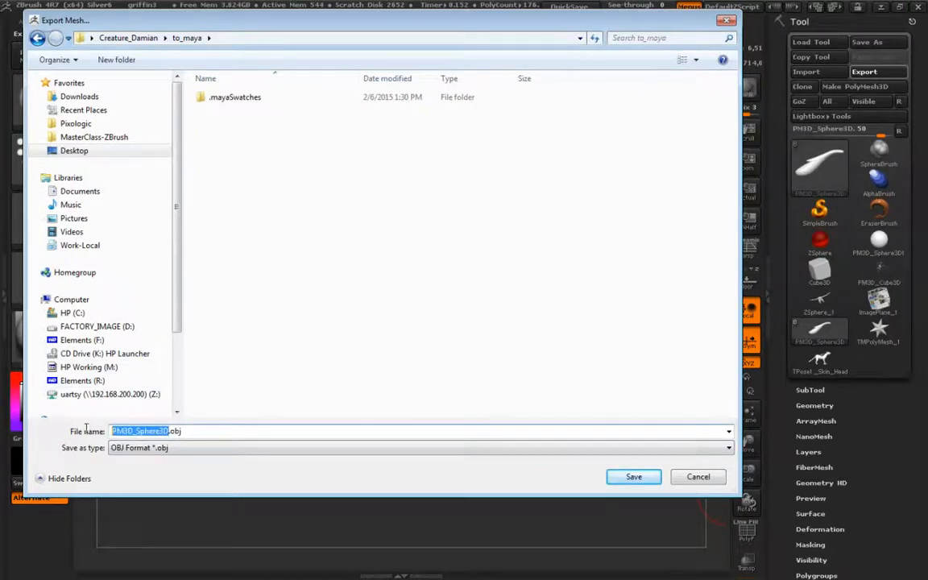
pyautogui.write('tongue')
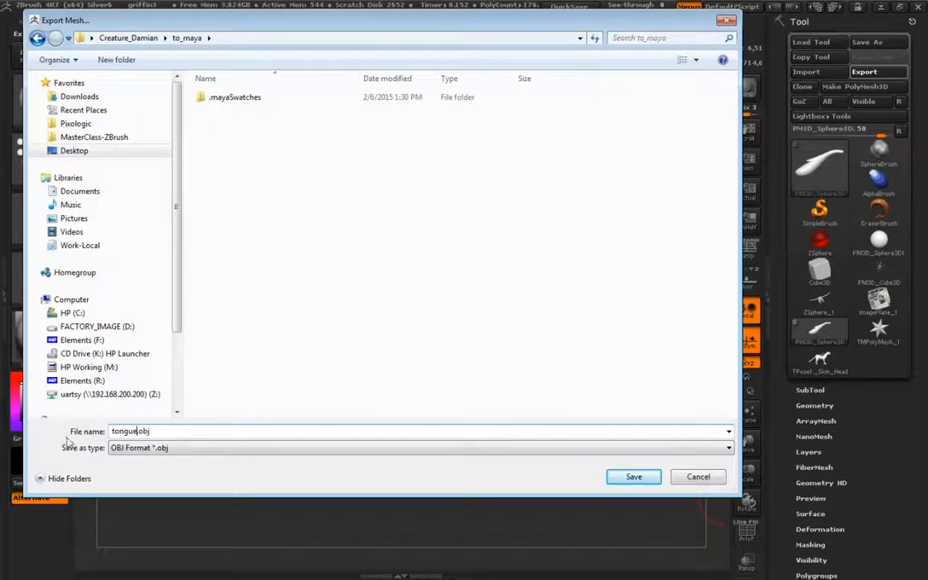
pyautogui.write('_MESH')
pyautogui.press('Return')
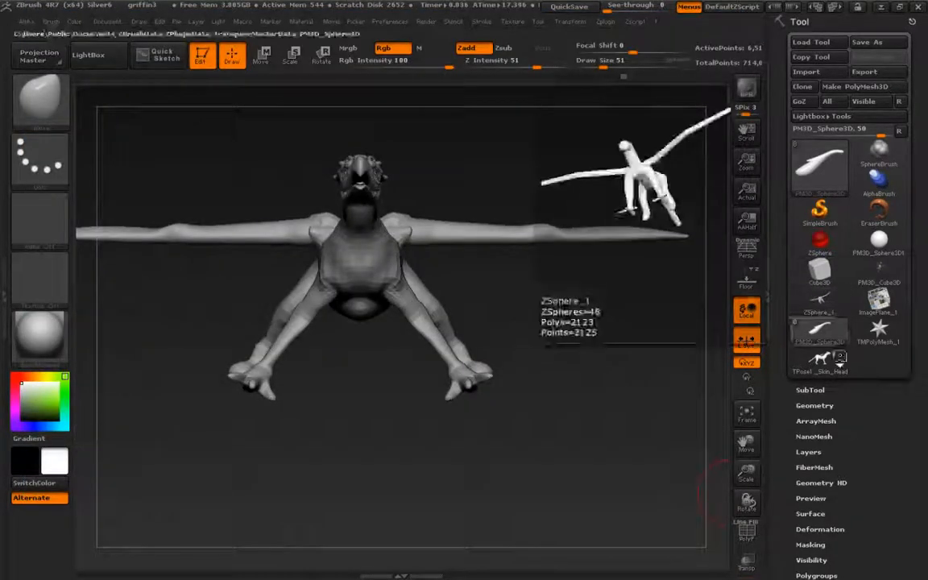
# Step: Select the PM3D_Sphere3D_1 eyes subtool and export it in OBJ format as eye_ref
pyautogui.press('Down')
pyautogui.click(810, 389)
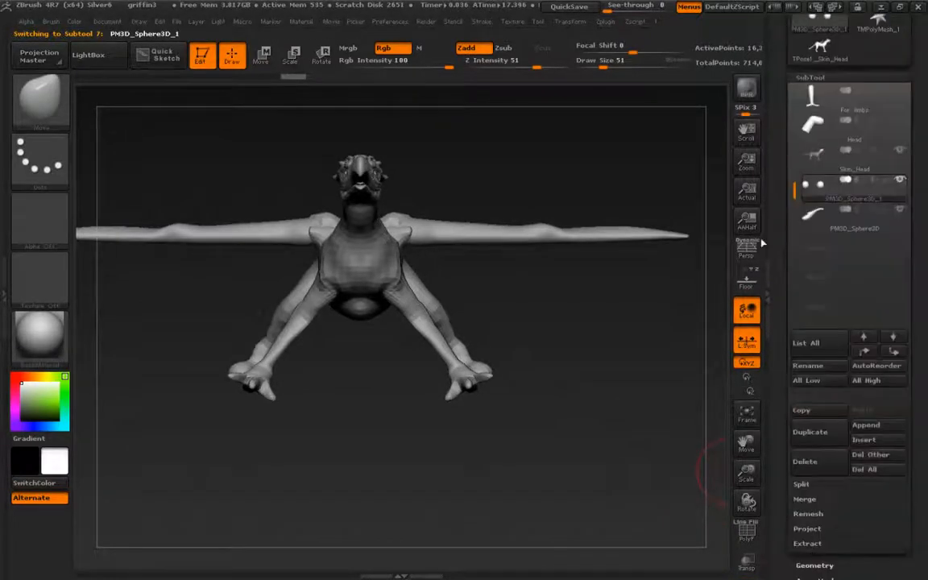
pyautogui.scroll(3, 796, 134)
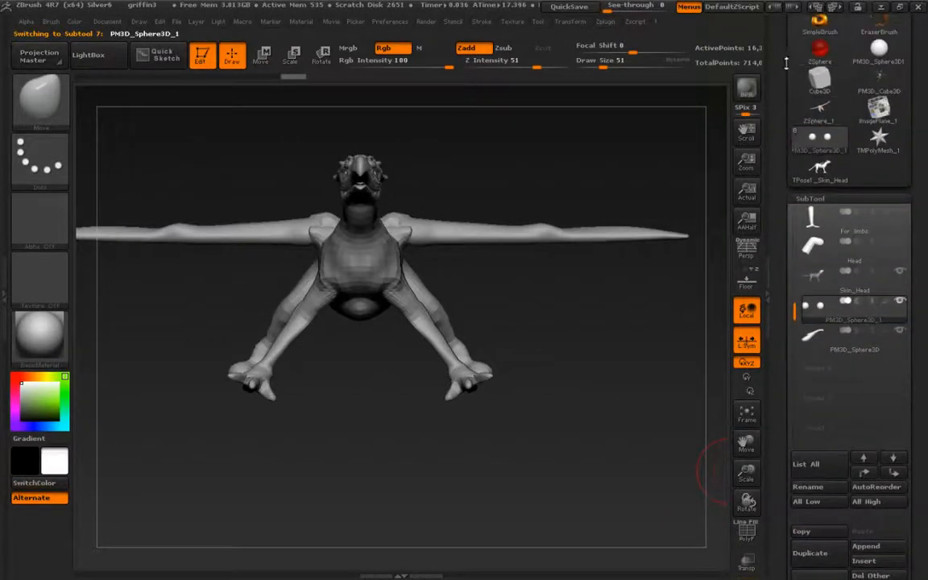
pyautogui.scroll(3, 806, 242)
pyautogui.click(860, 72)
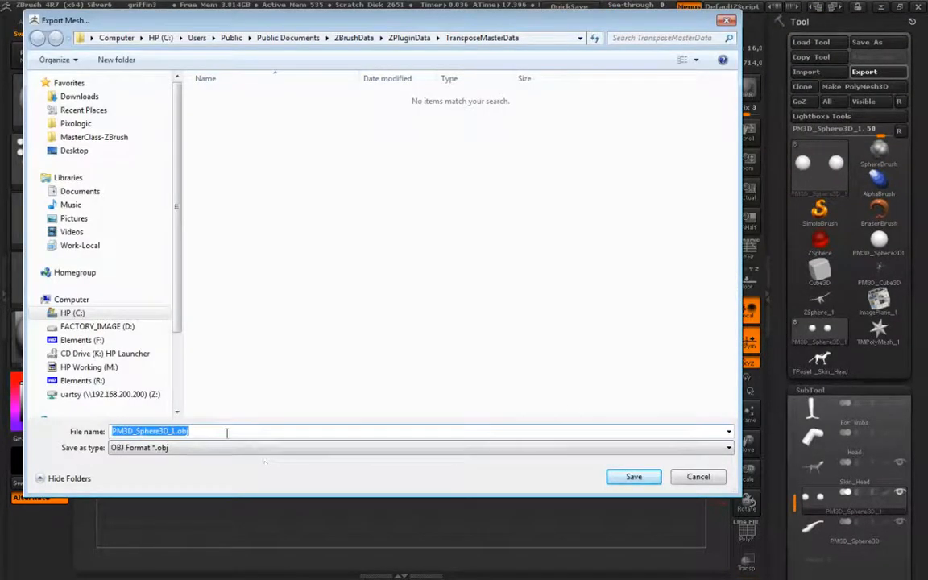
pyautogui.write('eye')
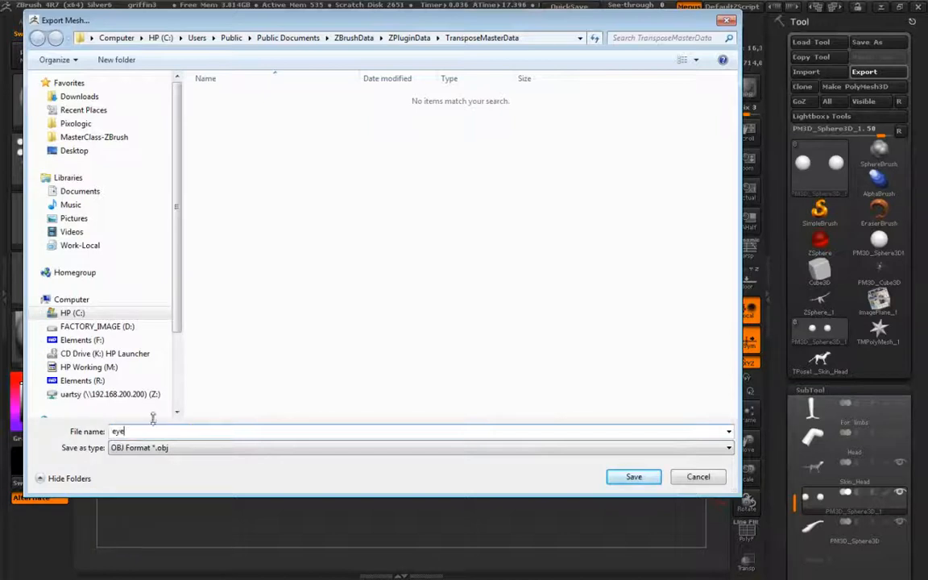
pyautogui.write('_ref')
pyautogui.press('Return')
# Step: Raise the Skin_Head subtool's subdivision level and export the mesh as bodyref.obj
pyautogui.keyDown('alt'); pyautogui.click(153, 419); pyautogui.keyUp('alt')
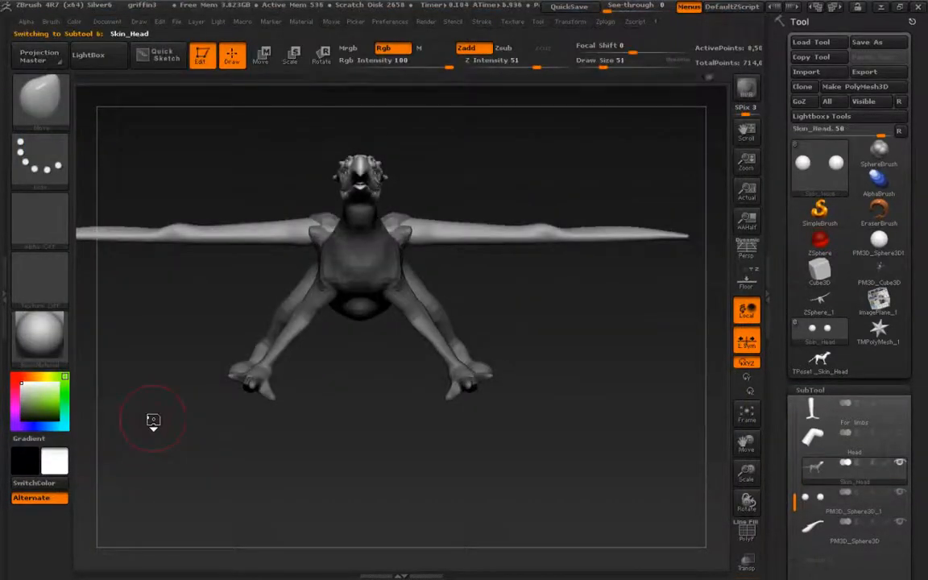
pyautogui.press('d')
pyautogui.press('d')
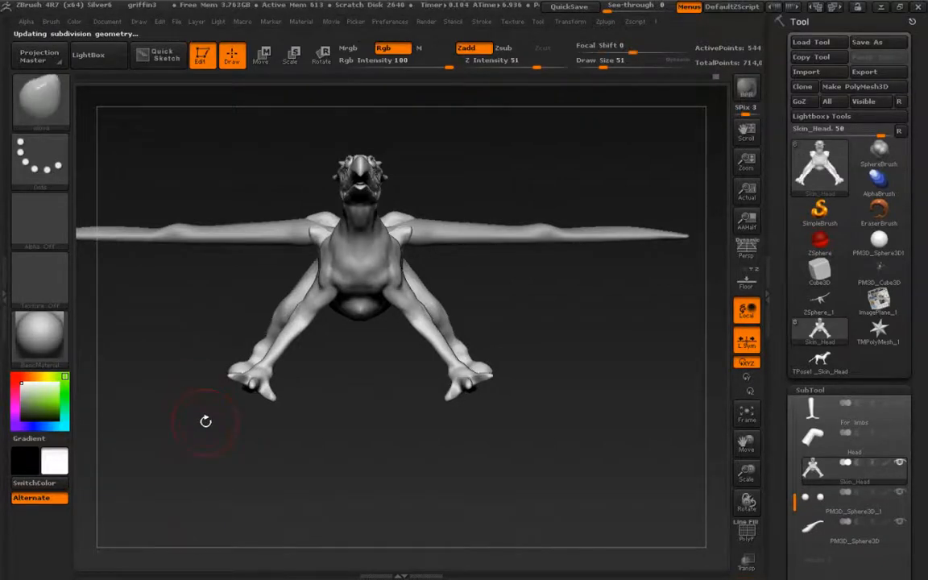
pyautogui.click(865, 71)
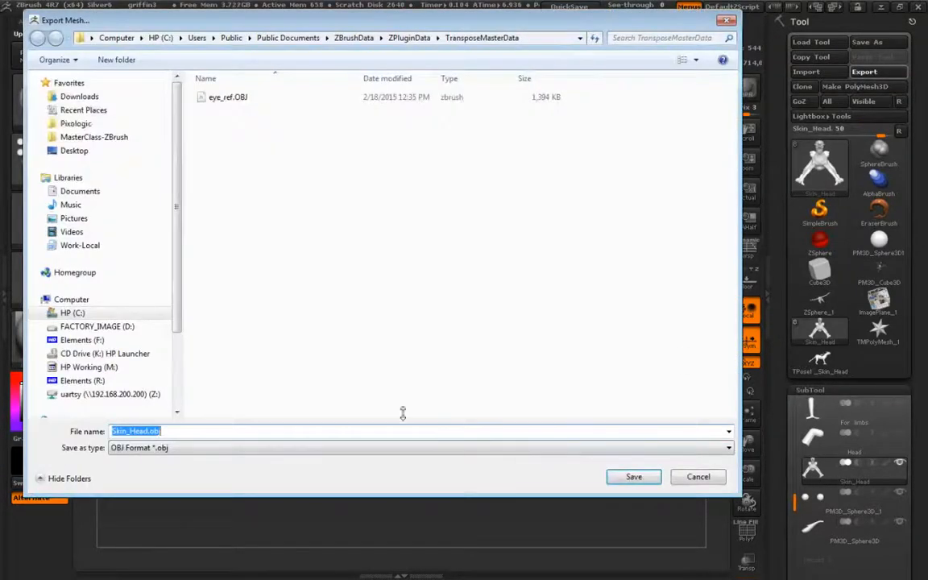
pyautogui.click(147, 432)
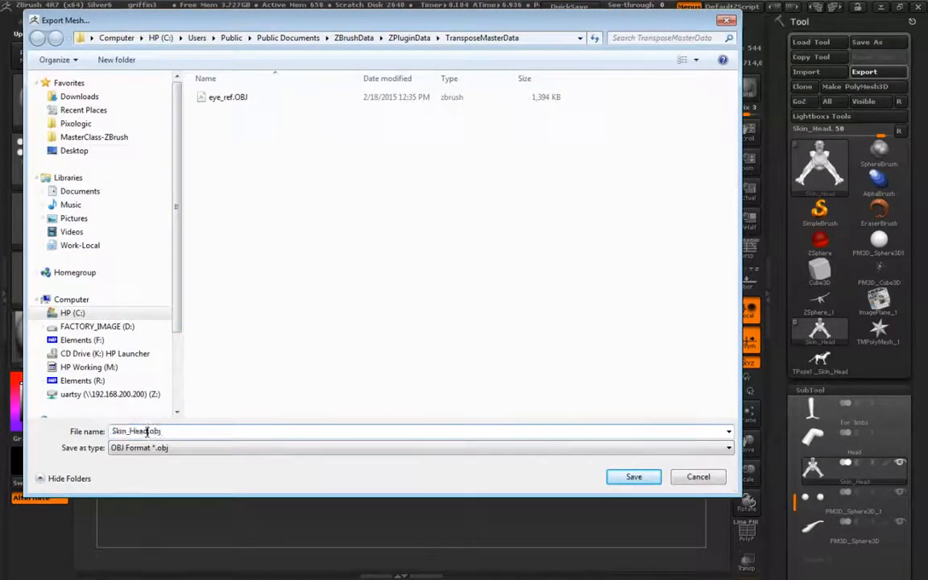
pyautogui.moveTo(147, 432); pyautogui.dragTo(97, 433)
pyautogui.write('bodyref')
pyautogui.press('Return')
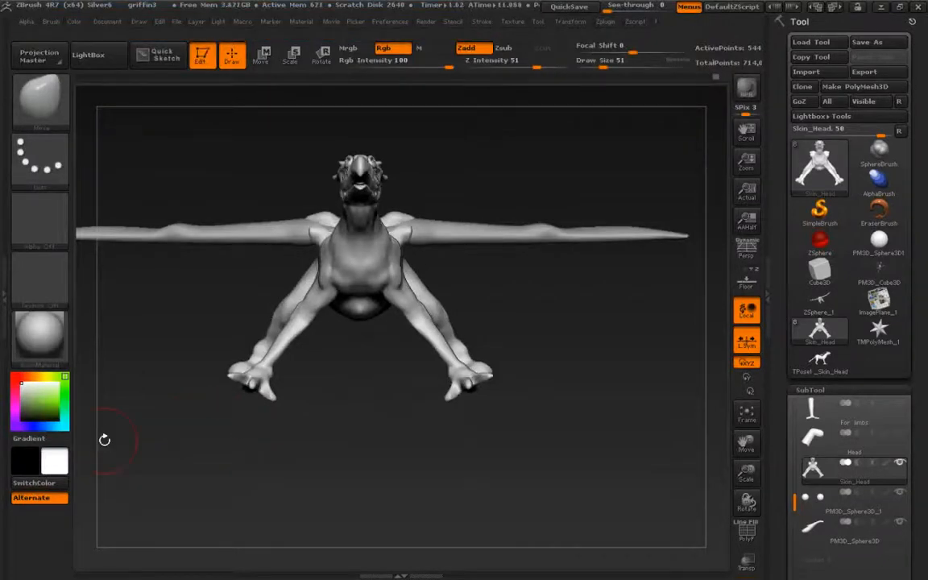
# Step: Select the PM3D_Sphere3D tongue subtool and export it in OBJ format as tongue_ref
pyautogui.press('Down')
pyautogui.press('Down')
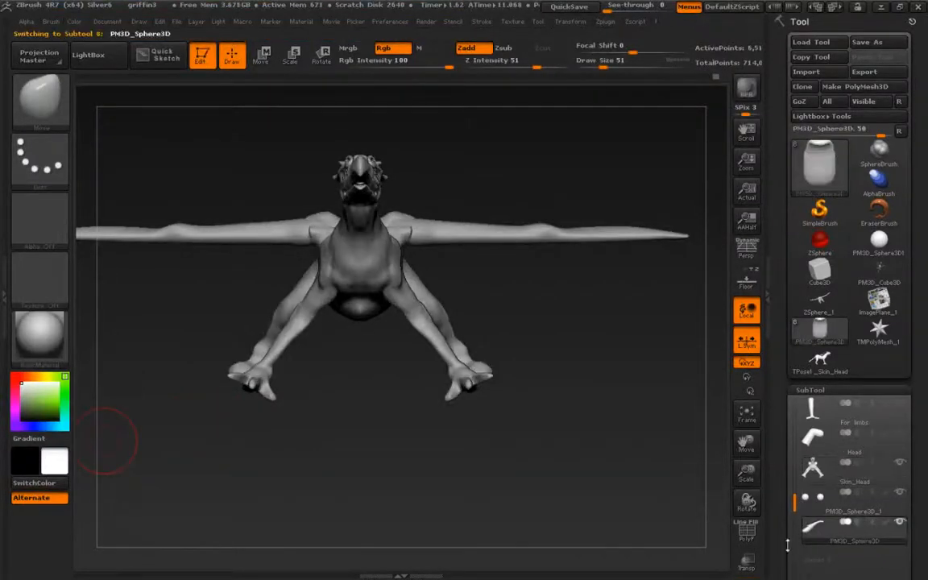
pyautogui.click(865, 73)
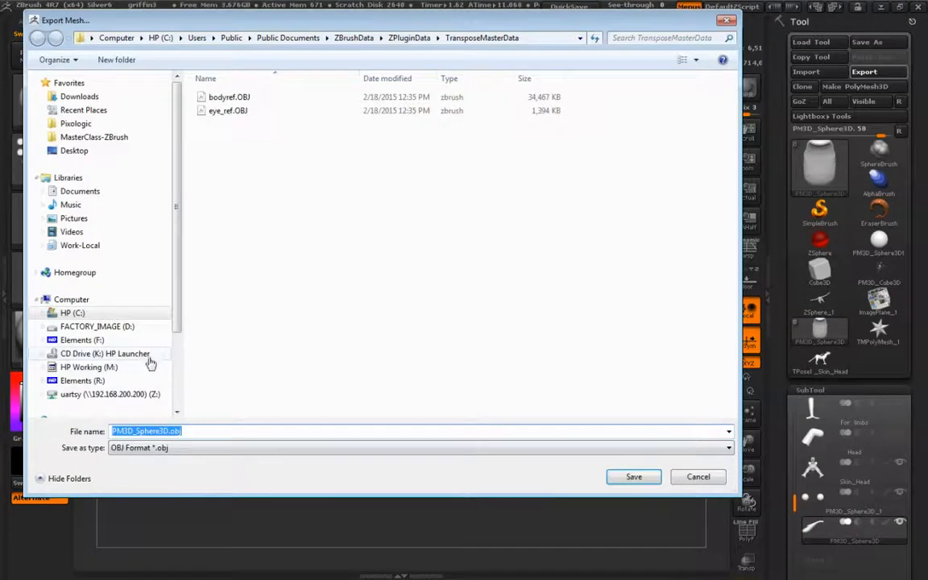
pyautogui.write('tongue')
pyautogui.write('_ref')
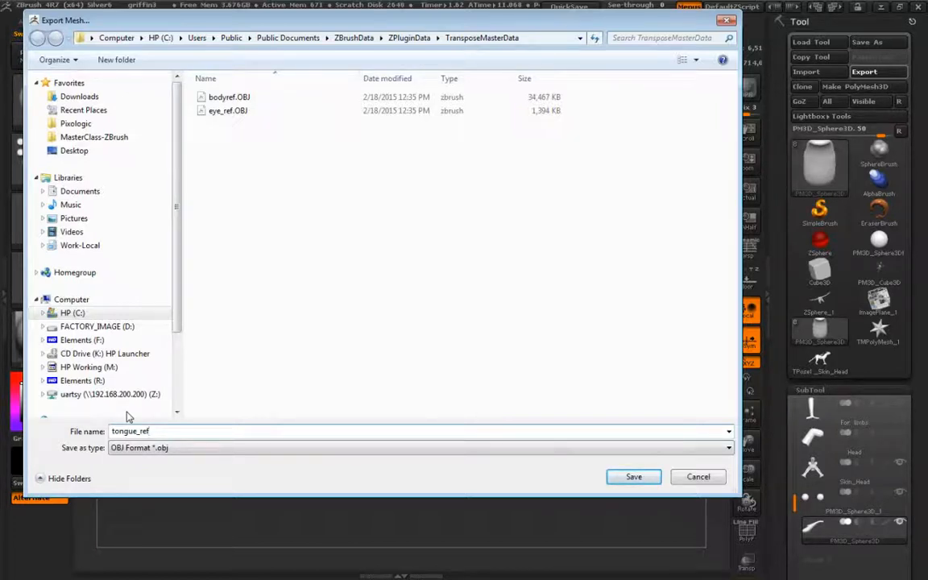
pyautogui.press('Return')
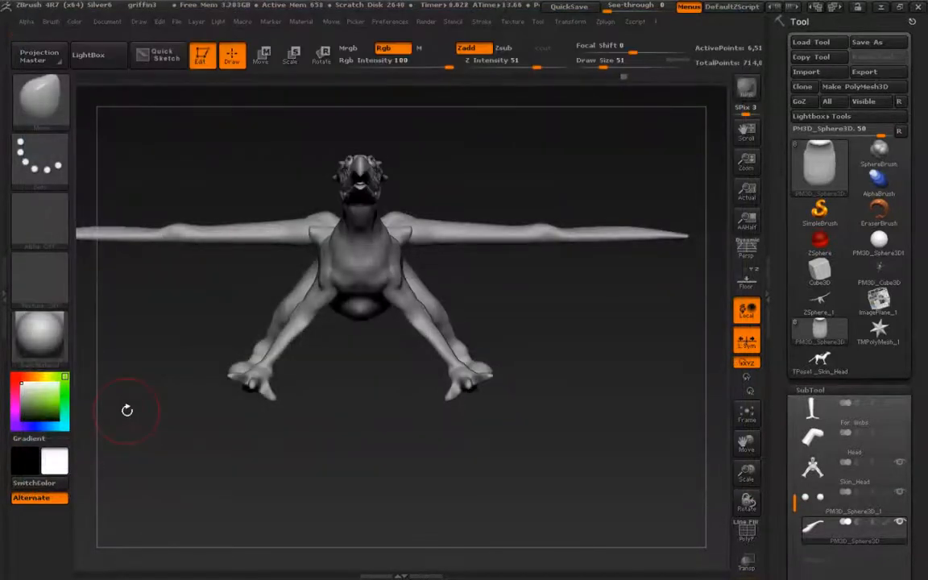
# Step: Select the Wings subtool and export it as Wings.obj into the TransposeMasterData folder
pyautogui.moveTo(794, 500); pyautogui.dragTo(792, 405)
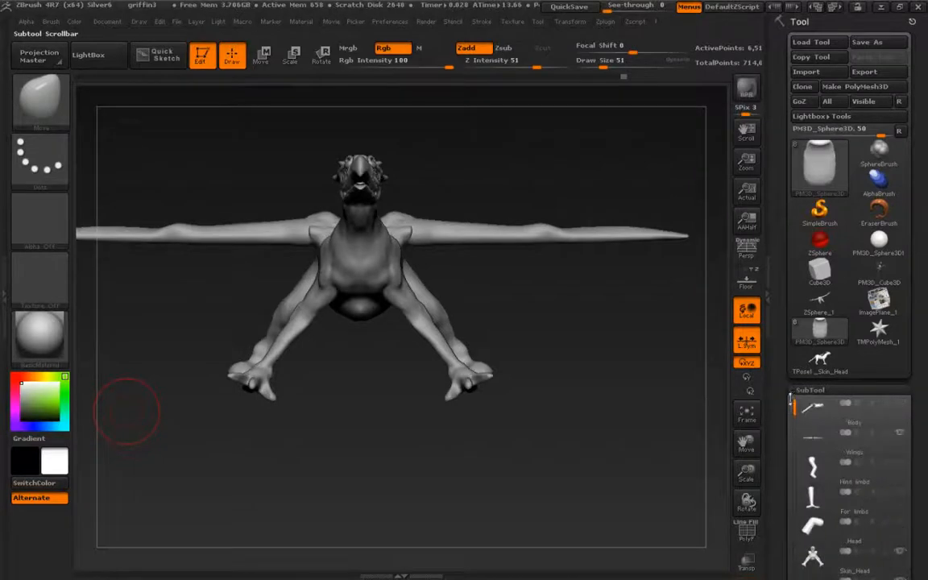
pyautogui.click(810, 443)
pyautogui.moveTo(779, 448)
pyautogui.mouseDown()
pyautogui.moveTo(776, 409)
pyautogui.moveTo(778, 445)
pyautogui.mouseUp()
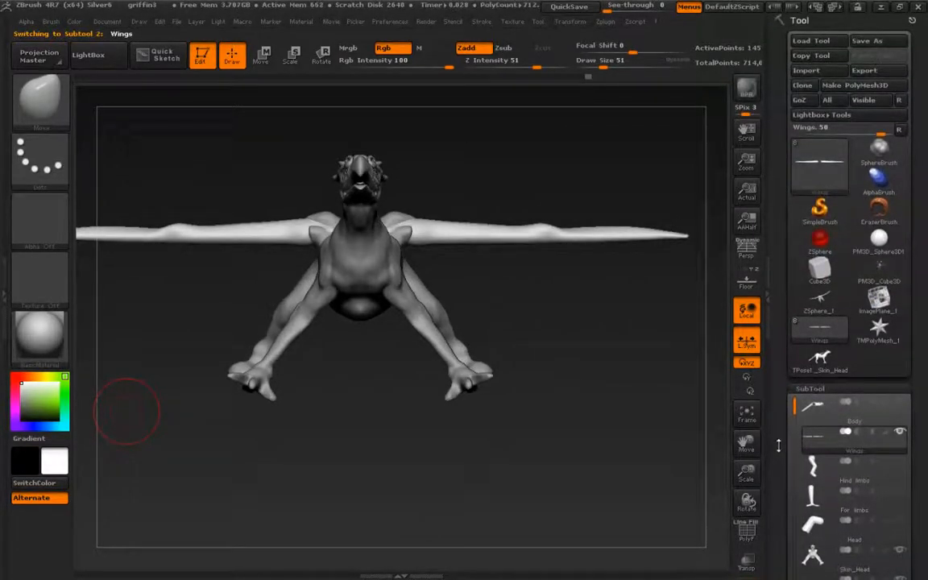
pyautogui.click(864, 70)
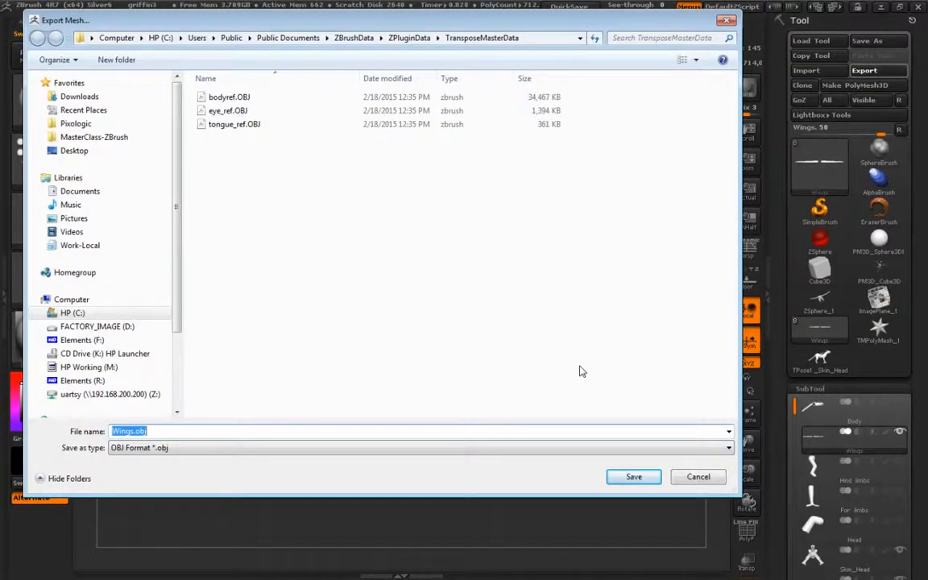
pyautogui.press('Return')
pyautogui.press('[')
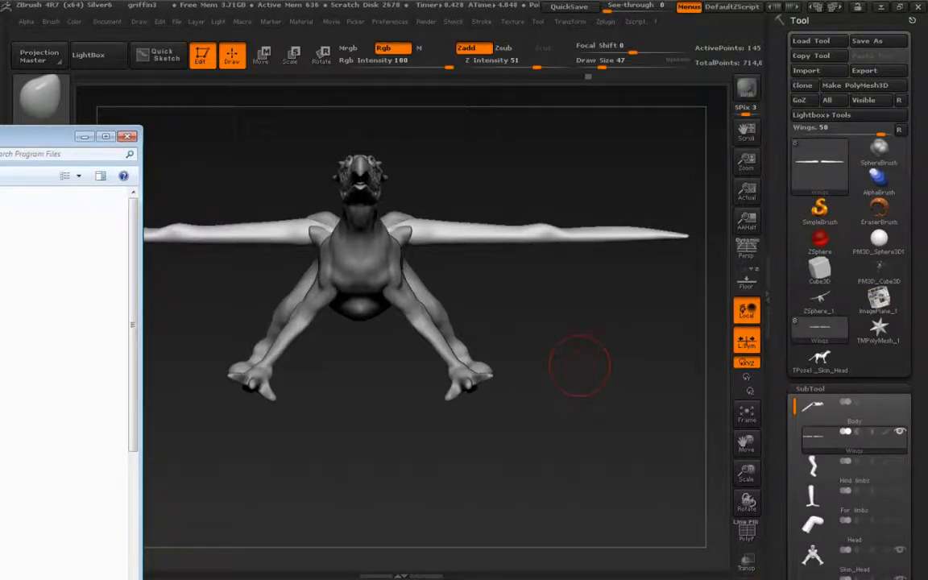
# Step: Look through the Program Files and Pixologic ZBrush 4R7 folders in the file explorer, and return to ZBrush
pyautogui.scroll(-1, 65, 383)
pyautogui.scroll(-3, 64, 362)
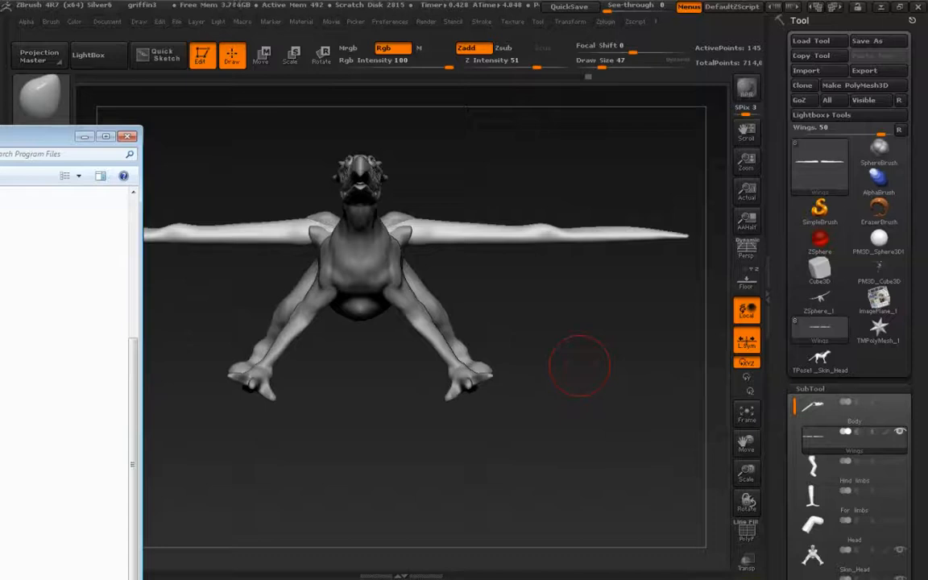
pyautogui.scroll(-3, 65, 363)
pyautogui.scroll(10, 65, 362)
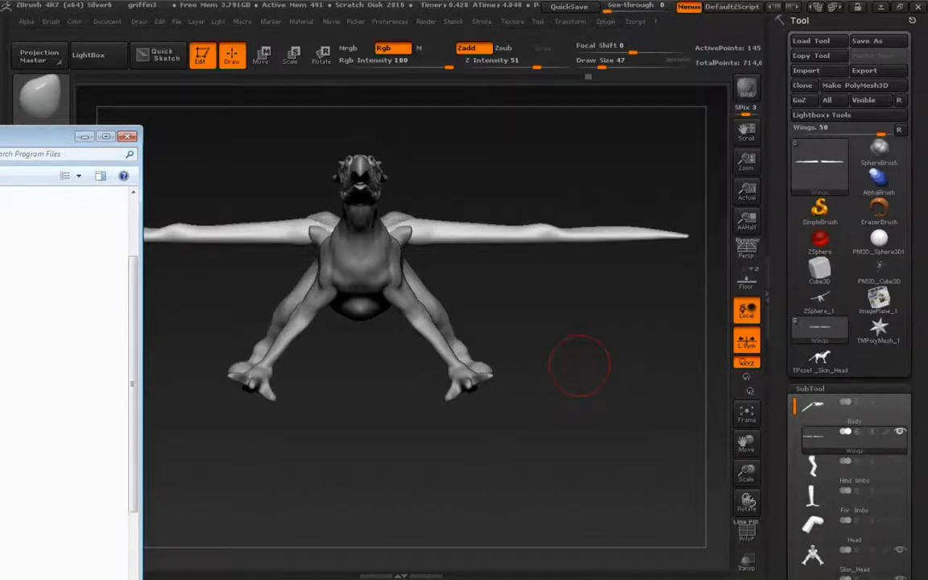
pyautogui.hotkey('alt', 'Left')
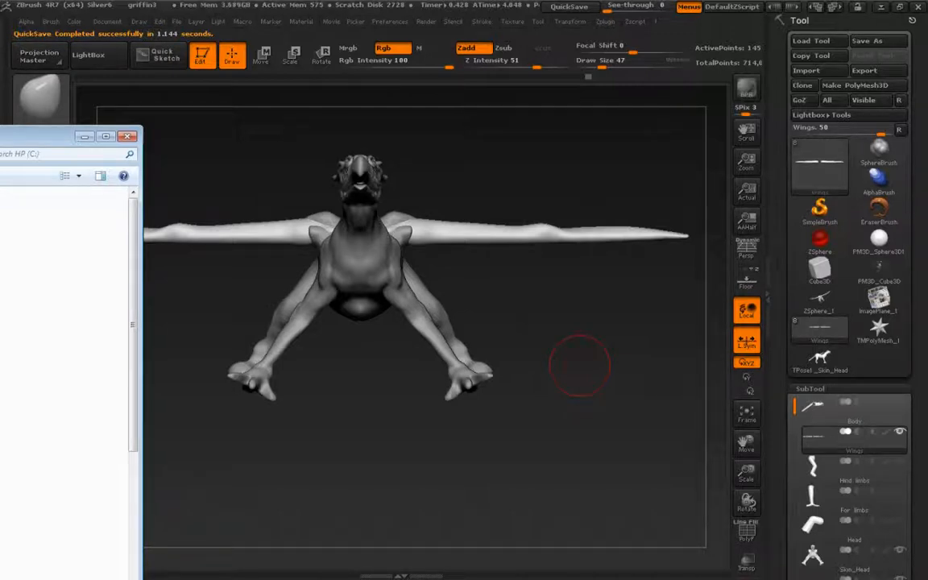
pyautogui.press('Return')
pyautogui.scroll(-5, 64, 379)
pyautogui.scroll(-1, 64, 379)
pyautogui.press('Return')
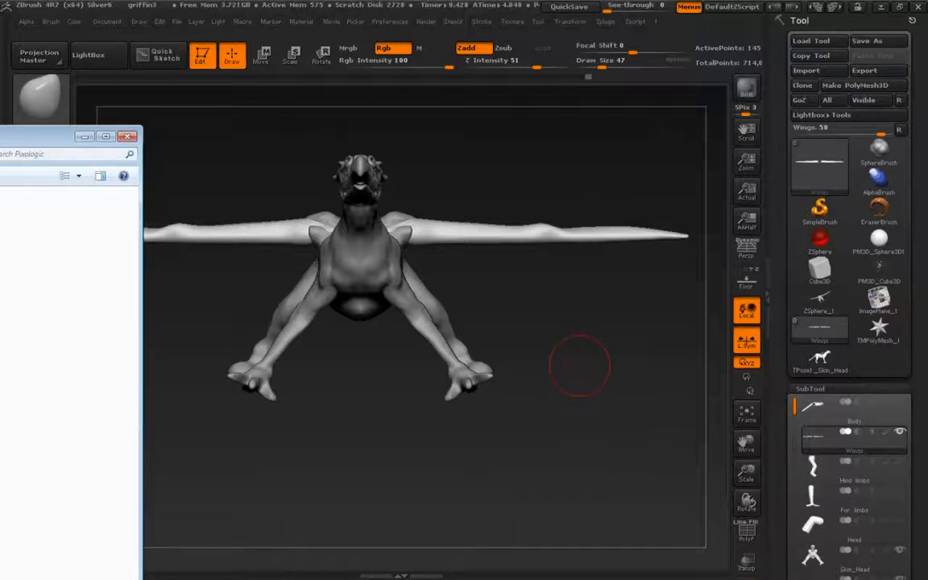
pyautogui.press('Return')
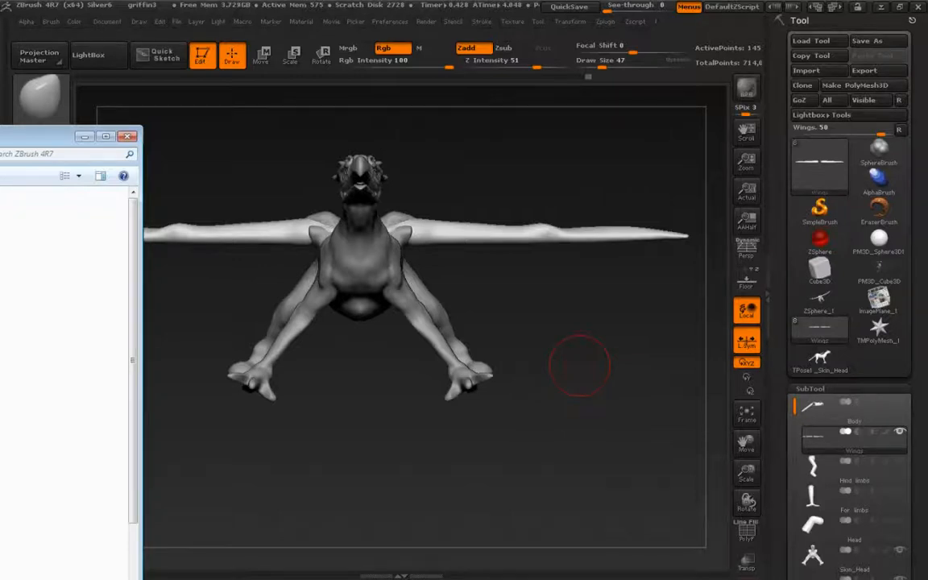
pyautogui.hotkey('alt', 'Tab')
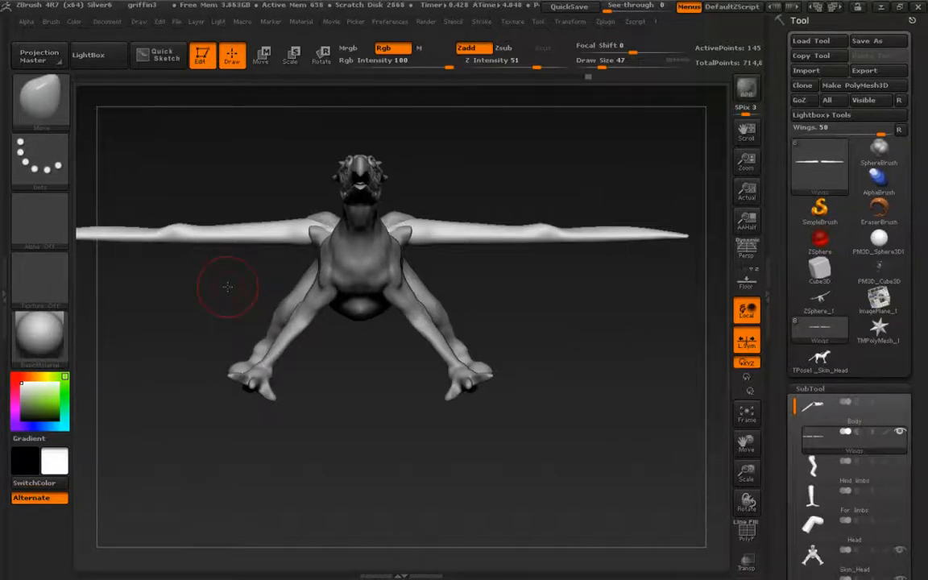
# Step: Export the Wings subtool as Wings.obj into the to_maya folder inside the creature project folder on the Desktop
pyautogui.click(865, 71)
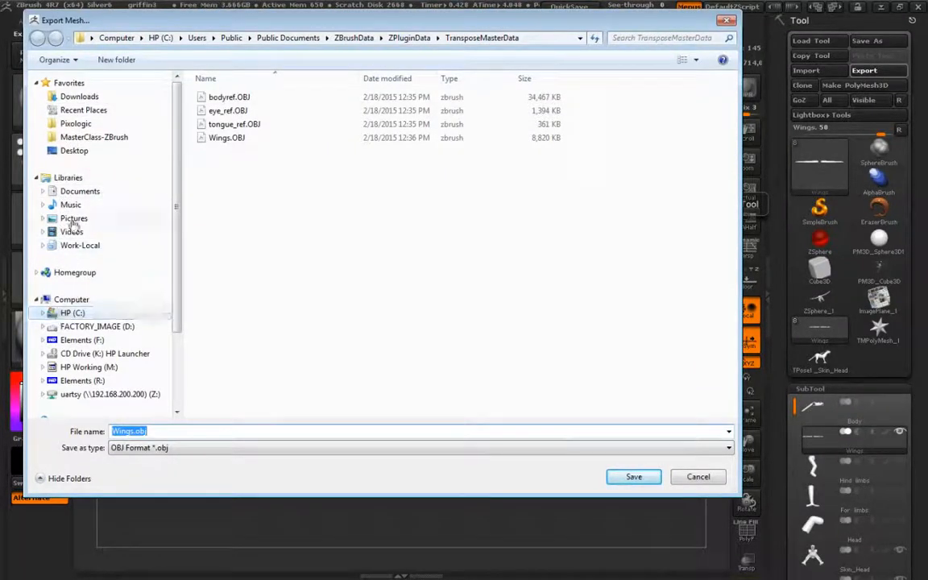
pyautogui.click(76, 150)
pyautogui.doubleClick(222, 147)
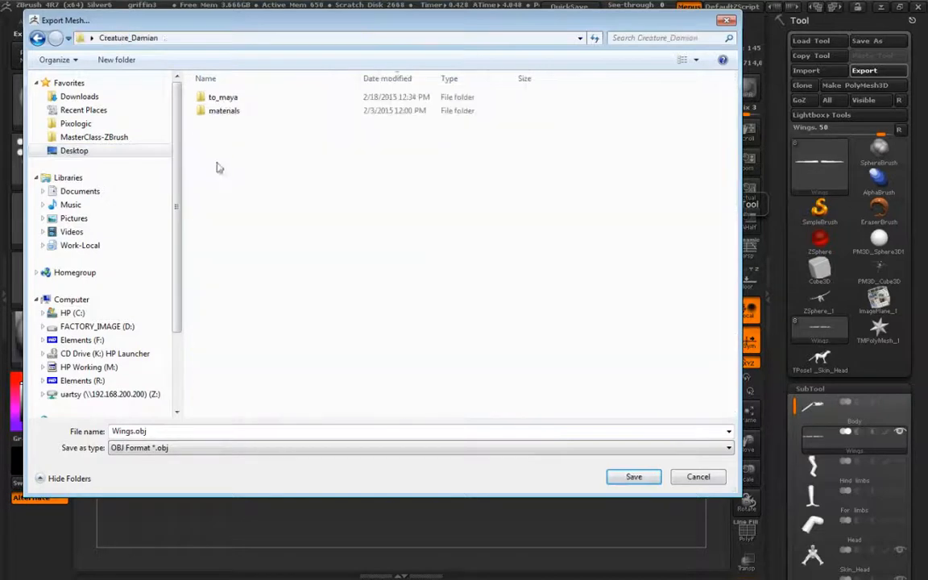
pyautogui.doubleClick(214, 97)
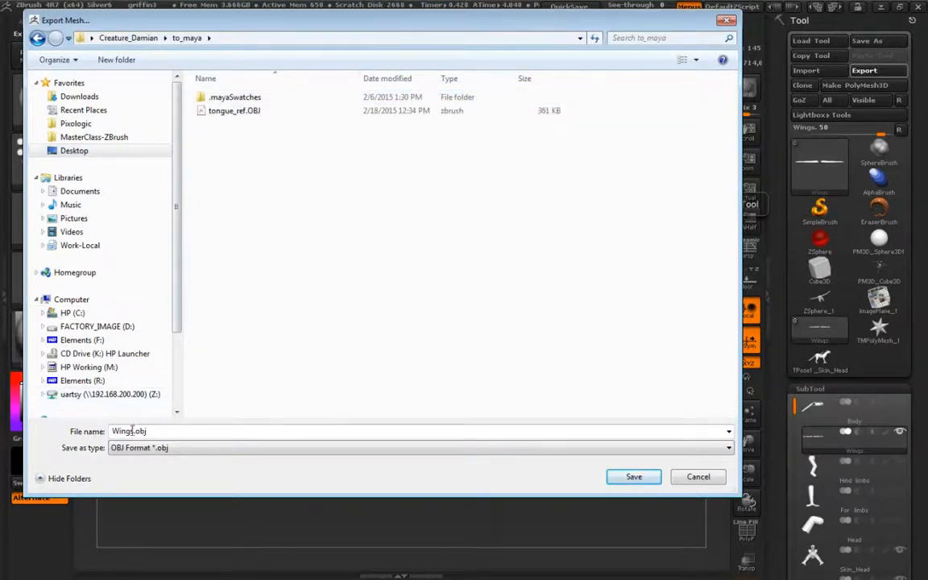
pyautogui.click(632, 477)
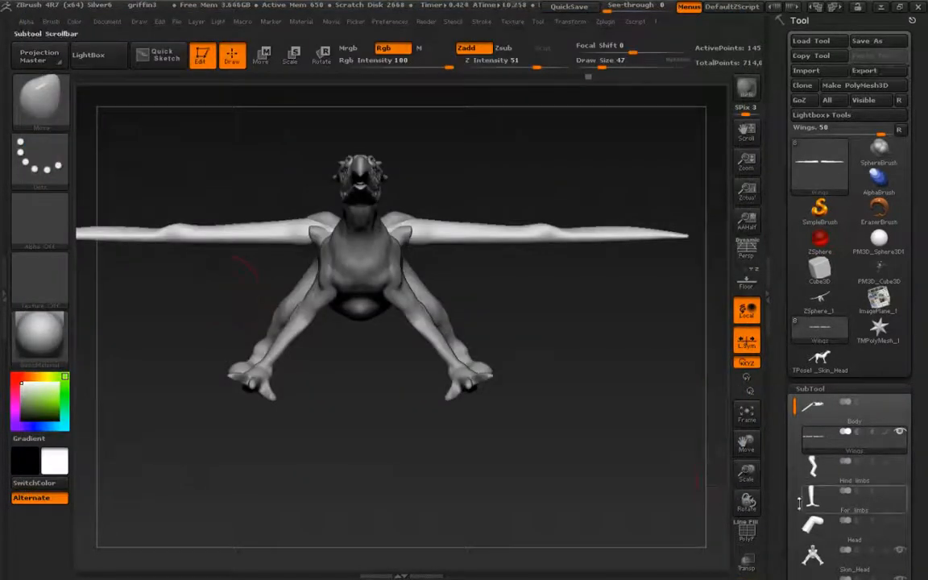
# Step: Select the Skin_Head subtool and export it as body_ref.obj into the creature project's to_maya folder on the Desktop
pyautogui.press('Down')
pyautogui.press('Down')
pyautogui.press('Down')
pyautogui.press('Down')
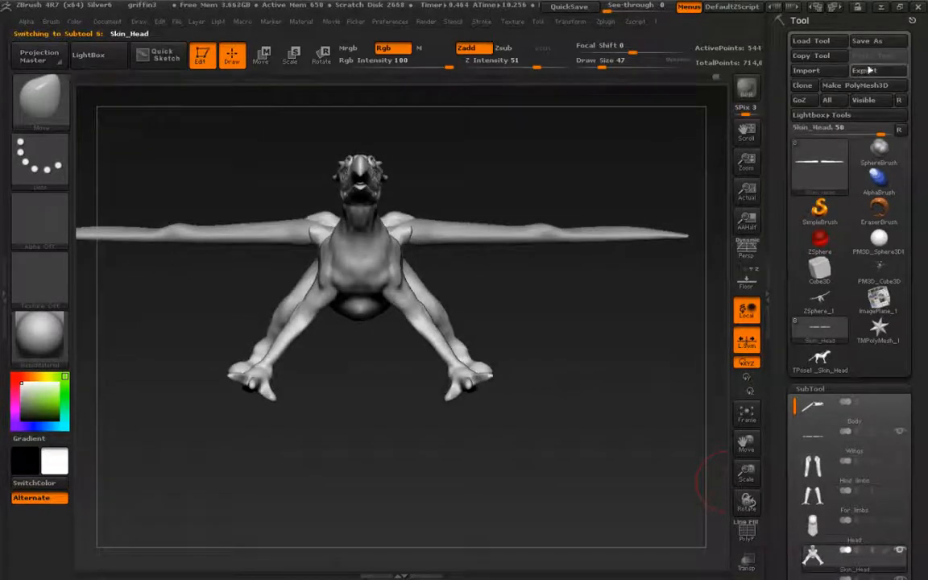
pyautogui.click(864, 70)
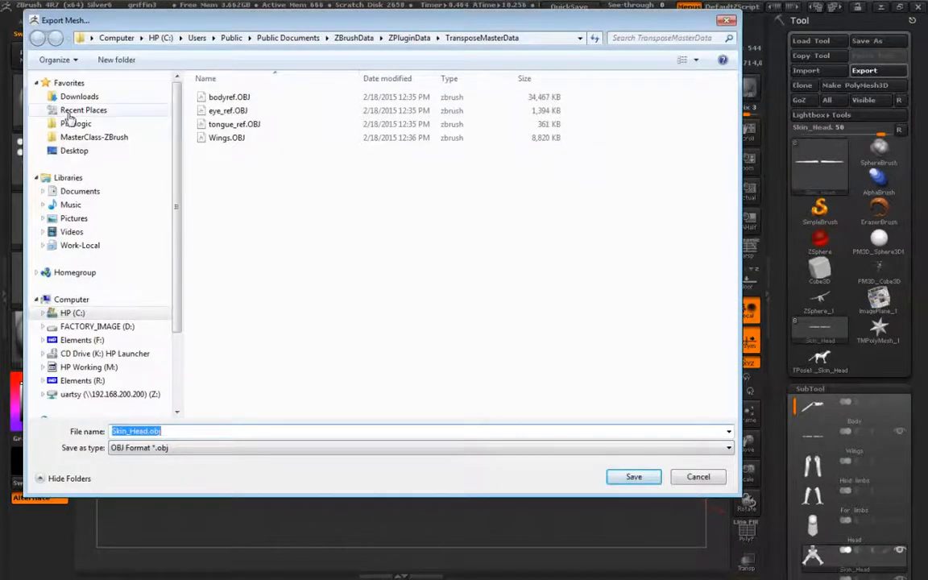
pyautogui.click(74, 150)
pyautogui.doubleClick(238, 148)
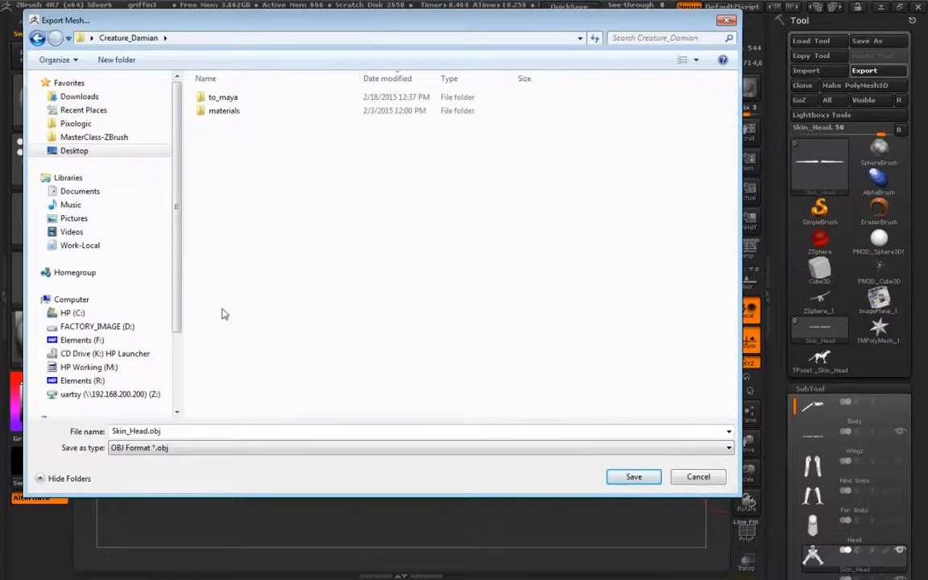
pyautogui.doubleClick(223, 96)
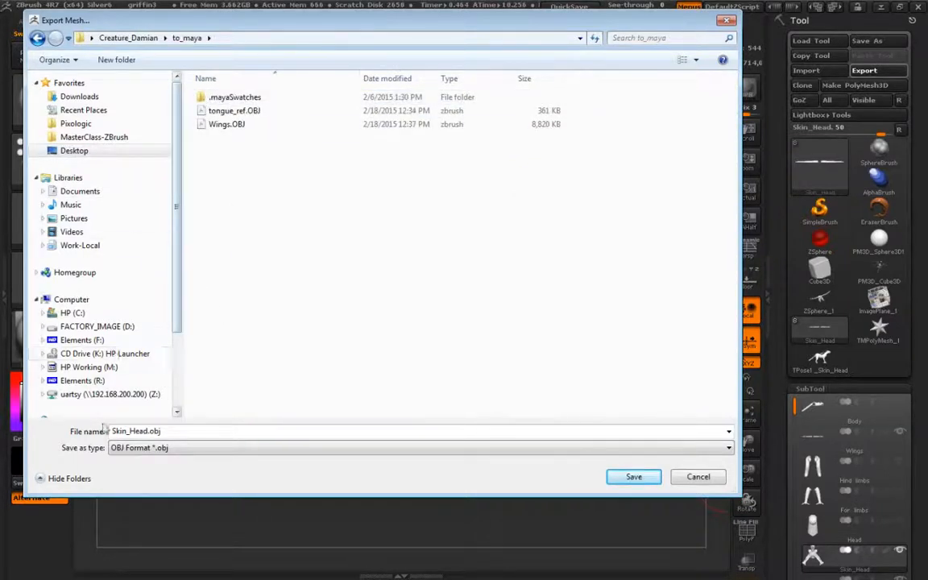
pyautogui.doubleClick(135, 431)
pyautogui.click(147, 431)
pyautogui.moveTo(146, 432); pyautogui.dragTo(112, 431)
pyautogui.write('body_re')
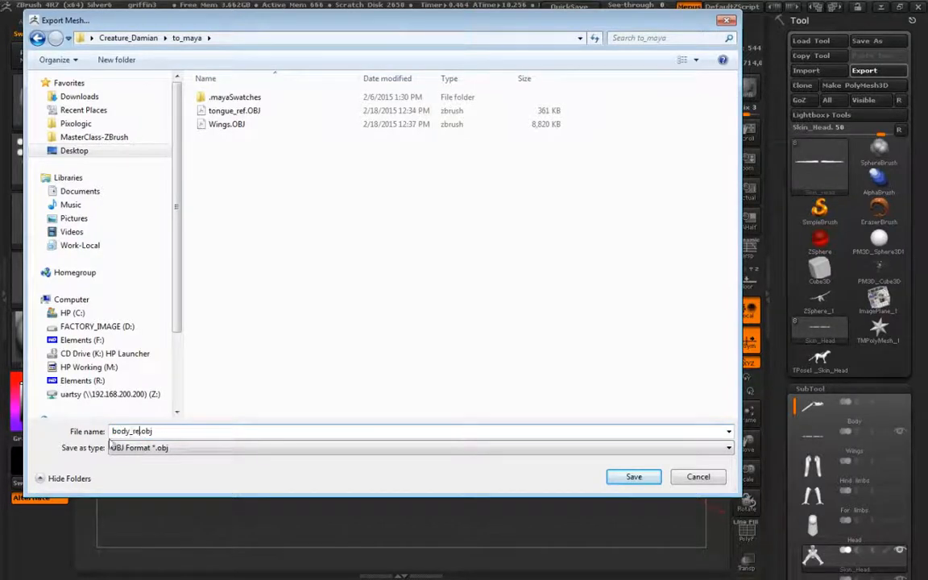
pyautogui.press('Return')
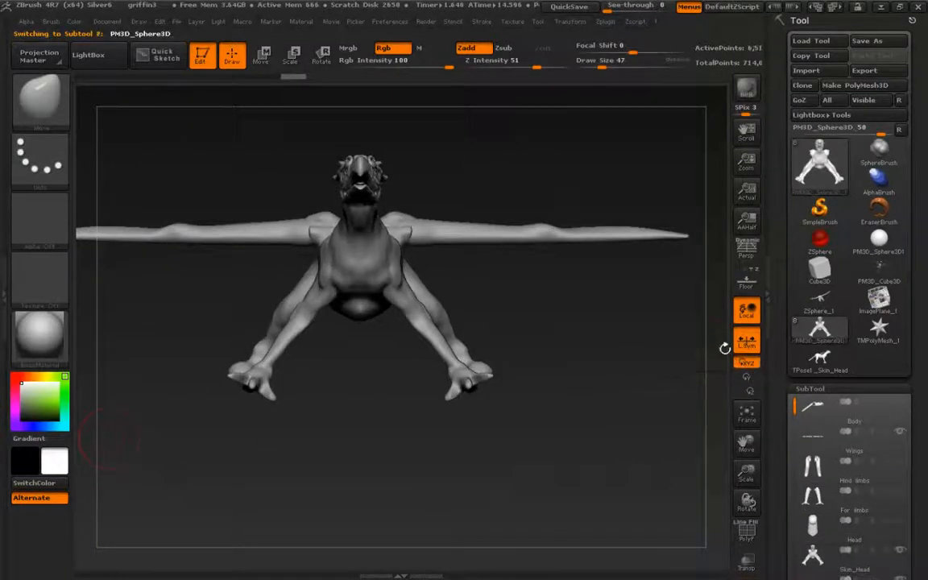
# Step: Select the PM3D_Sphere3D_1 eyes subtool and export it as eye_ref.obj into the creature project's to_maya folder on the Desktop
pyautogui.press('Up')
pyautogui.click(864, 70)
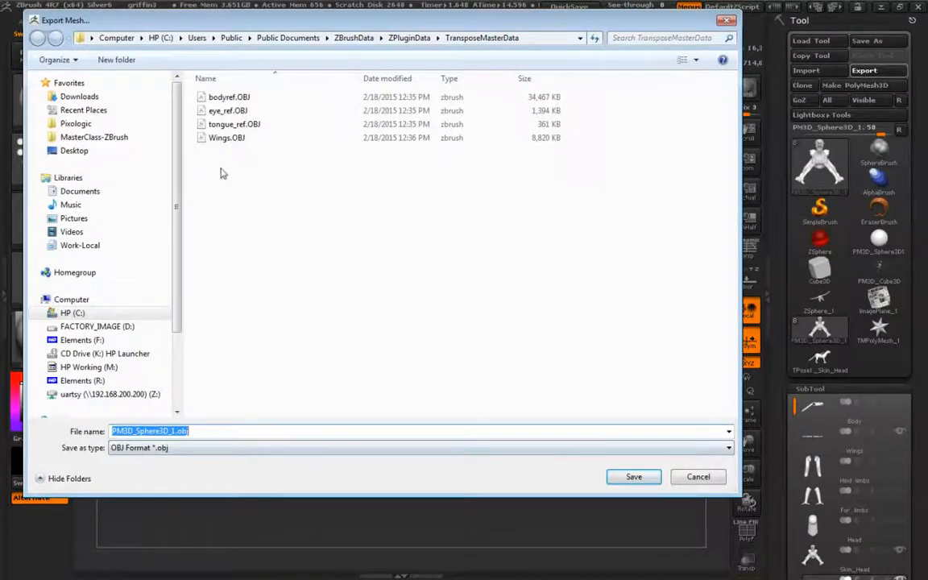
pyautogui.click(64, 151)
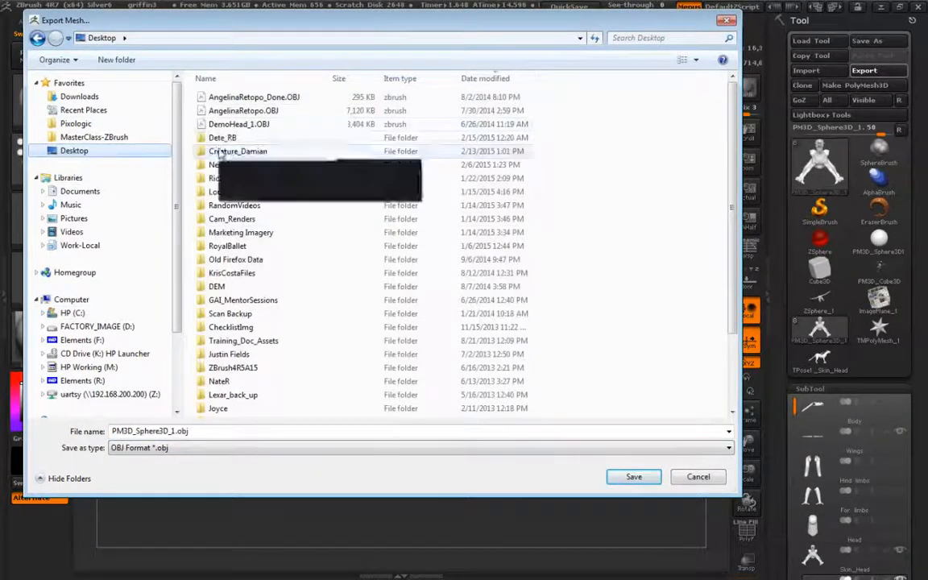
pyautogui.doubleClick(219, 151)
pyautogui.doubleClick(216, 97)
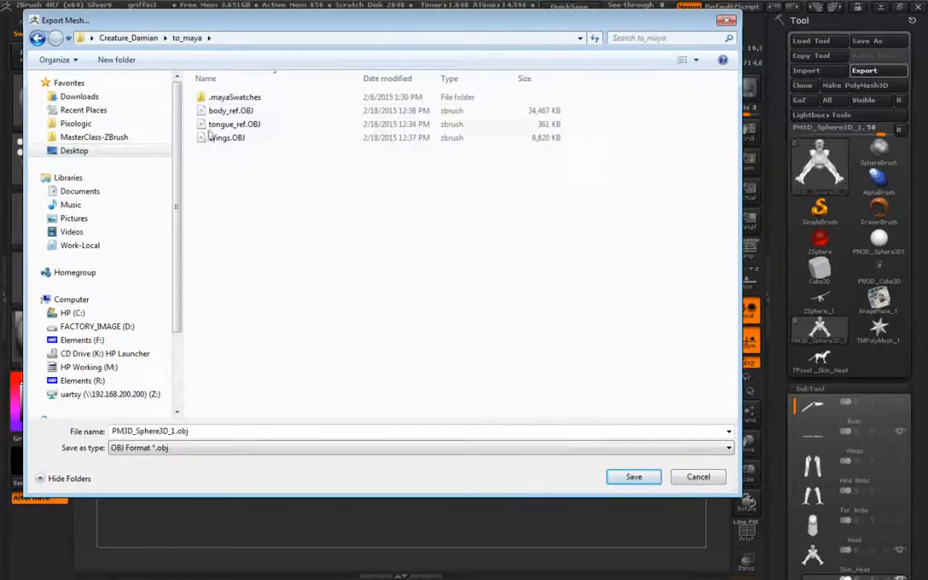
pyautogui.doubleClick(161, 431)
pyautogui.click(173, 431)
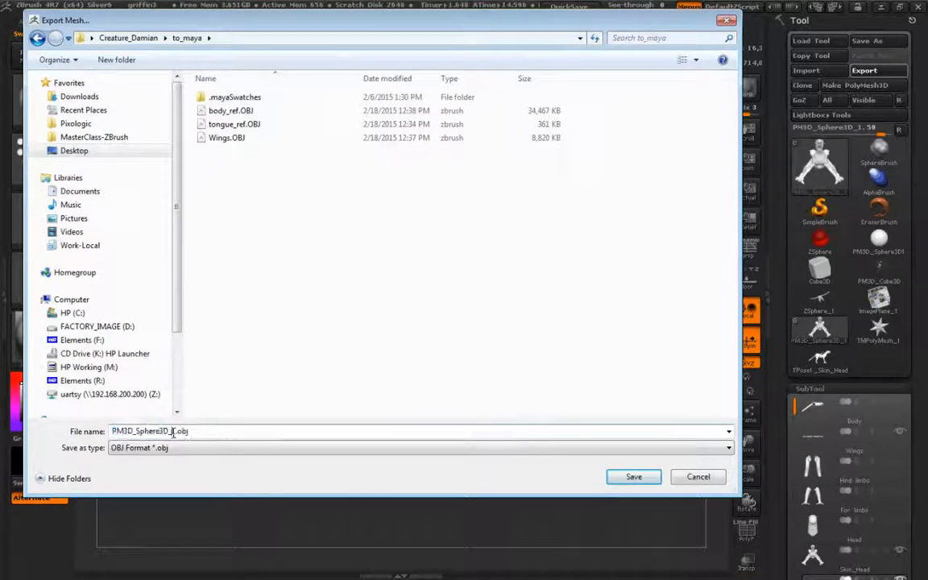
pyautogui.doubleClick(172, 431)
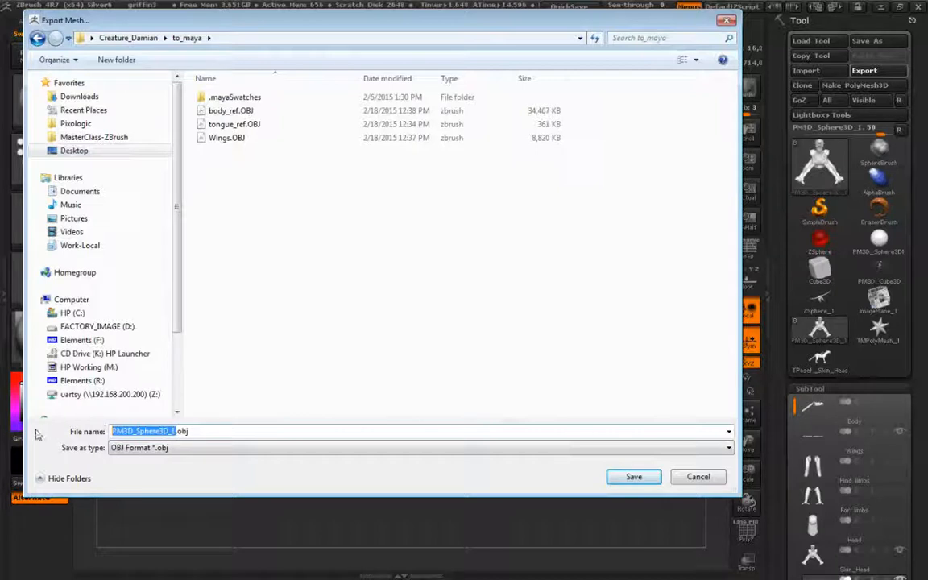
pyautogui.write('eye_ref')
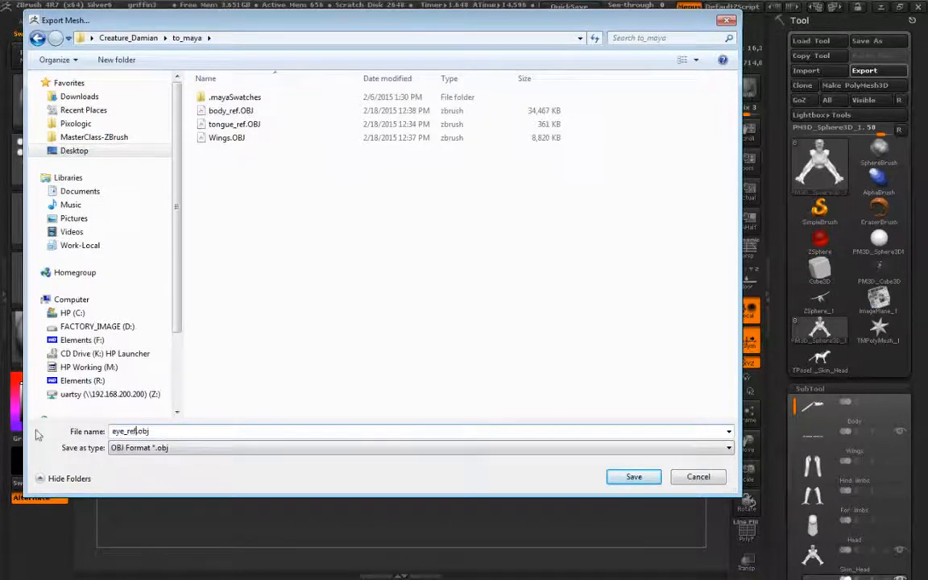
pyautogui.press('Return')
pyautogui.moveTo(794, 409); pyautogui.dragTo(793, 506)
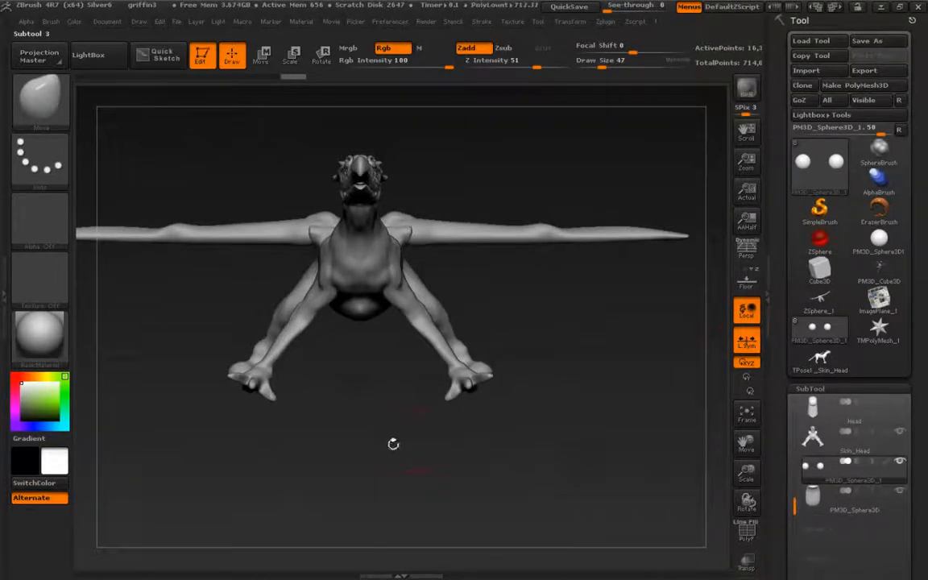